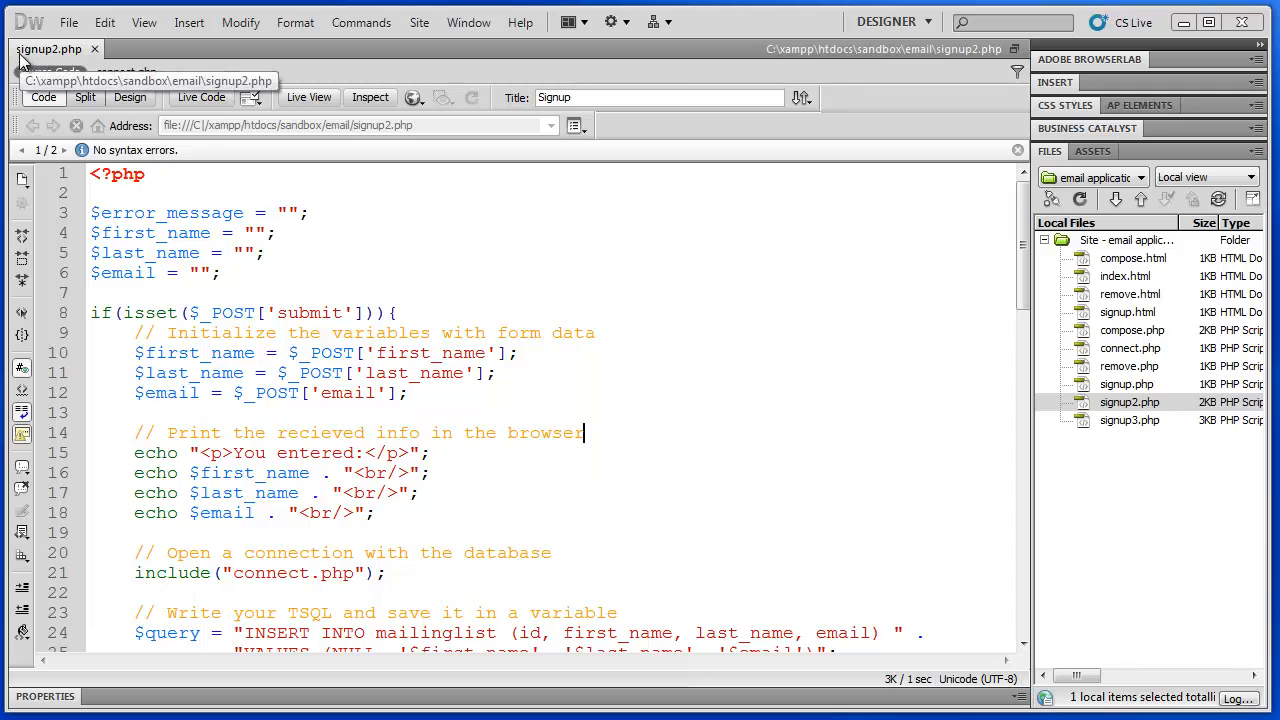
mouse_move(1024, 295)
left_mouse_down()
mouse_move(1024, 330)
mouse_move(1024, 275)
left_mouse_up()
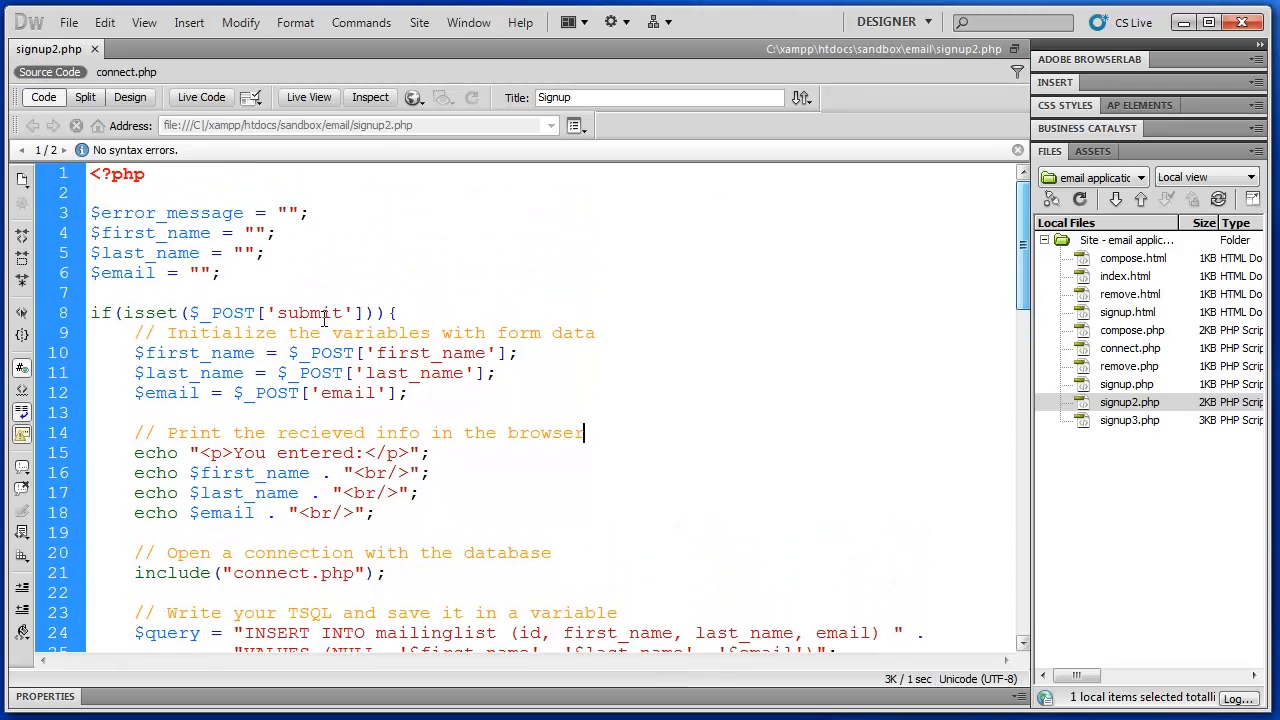
Review the existing variable declarations, submit check and form-data block in signup2.php
triple_click(125, 313)
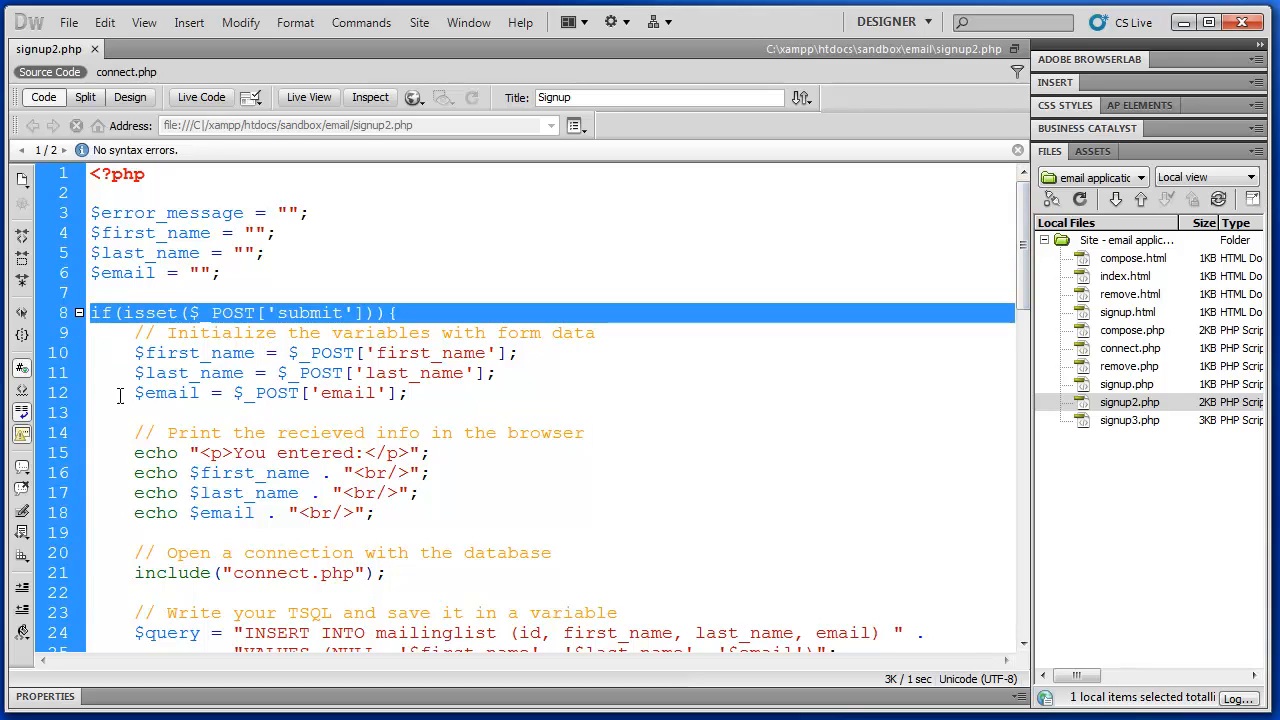
left_click(128, 312)
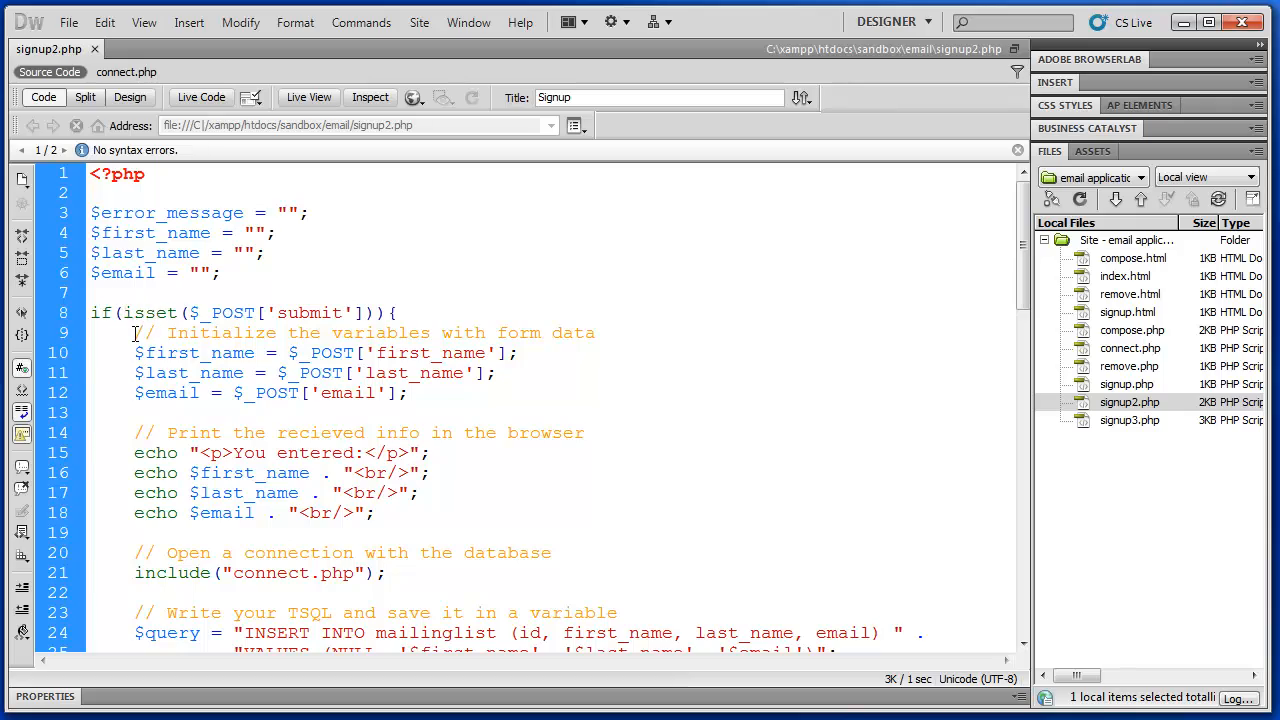
scroll(135, 333, "down", 3)
scroll(135, 333, "down", 2)
scroll(135, 333, "down", 4)
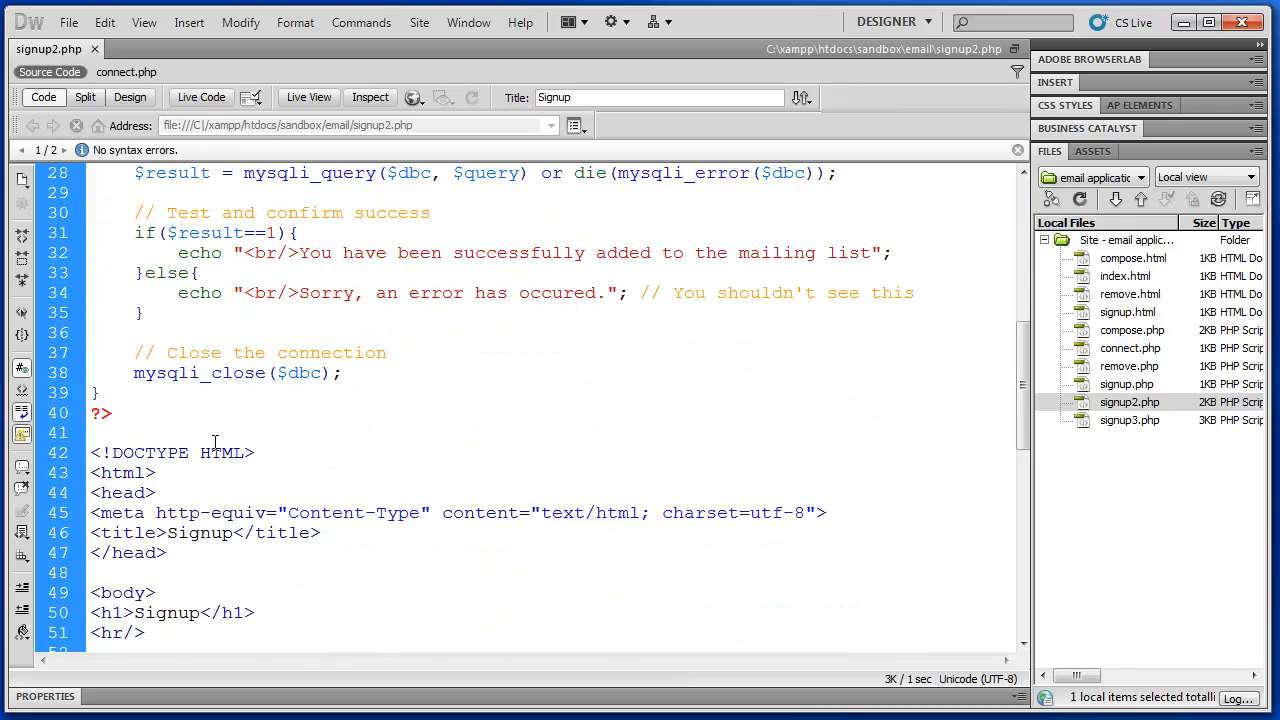
scroll(409, 388, "up", 4)
scroll(409, 385, "up", 4)
scroll(409, 388, "up", 1)
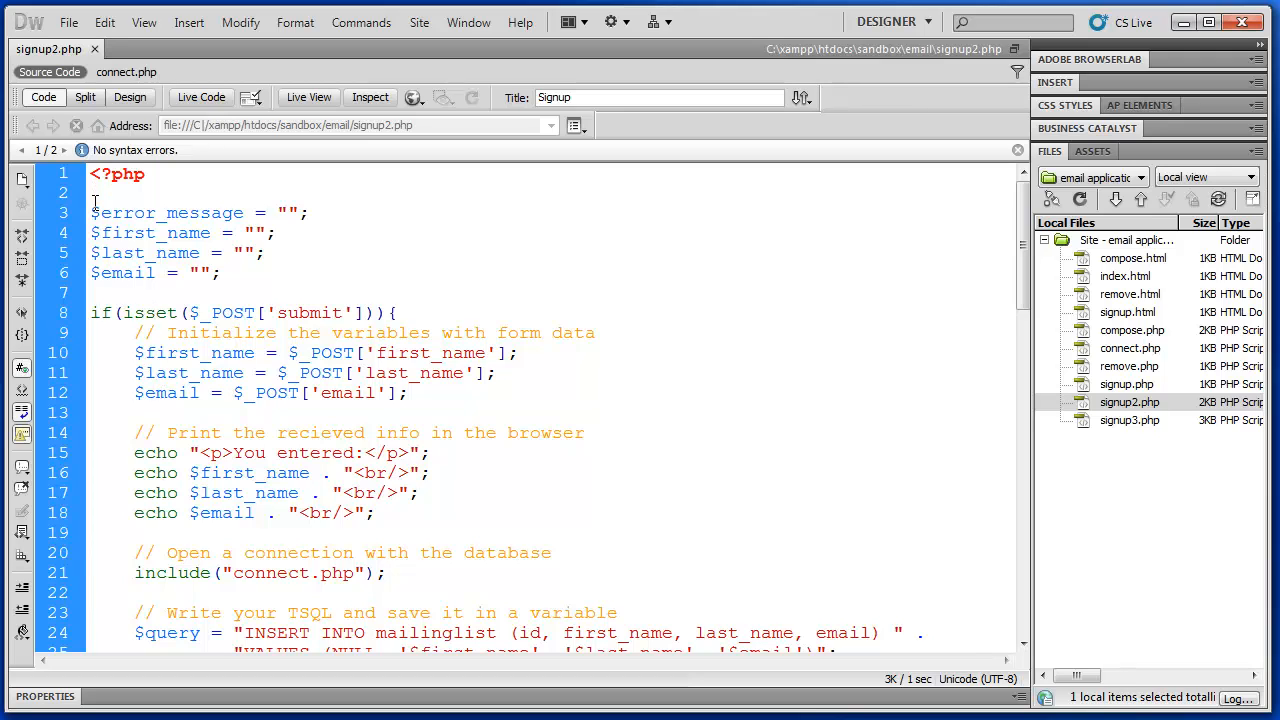
mouse_move(91, 208)
left_mouse_down()
mouse_move(185, 282)
mouse_move(95, 235)
left_mouse_up()
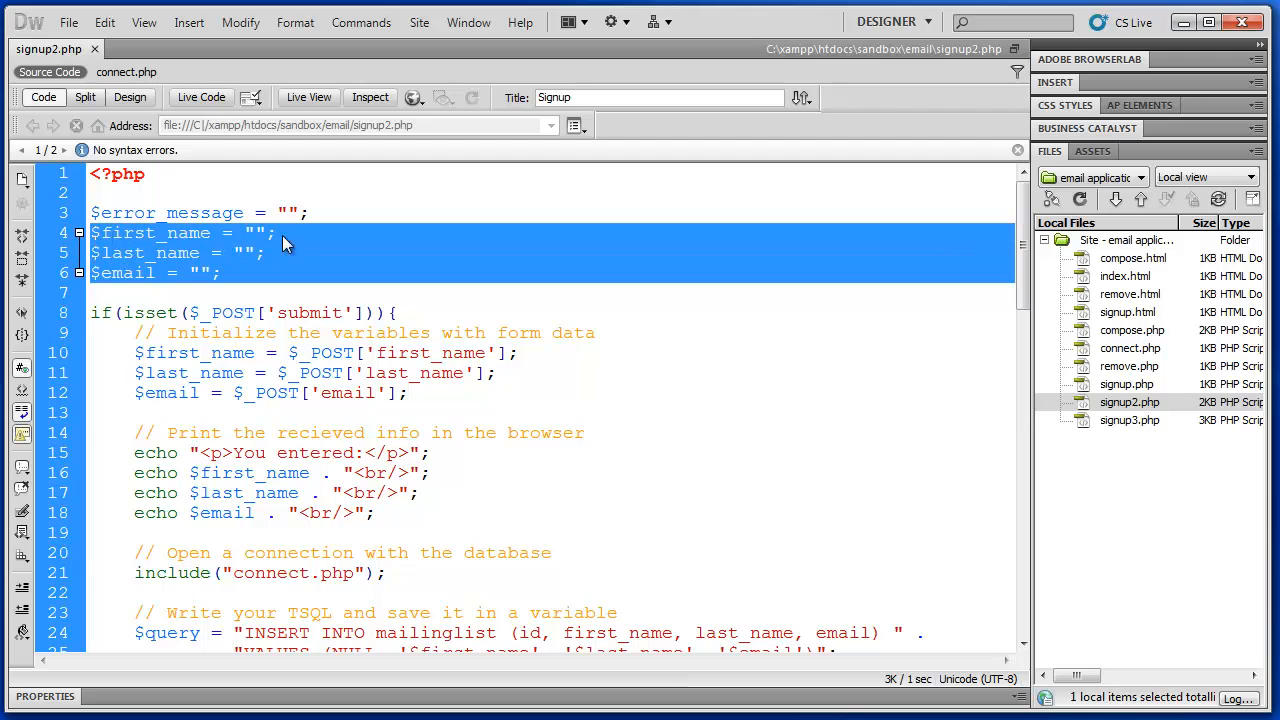
left_click(325, 287)
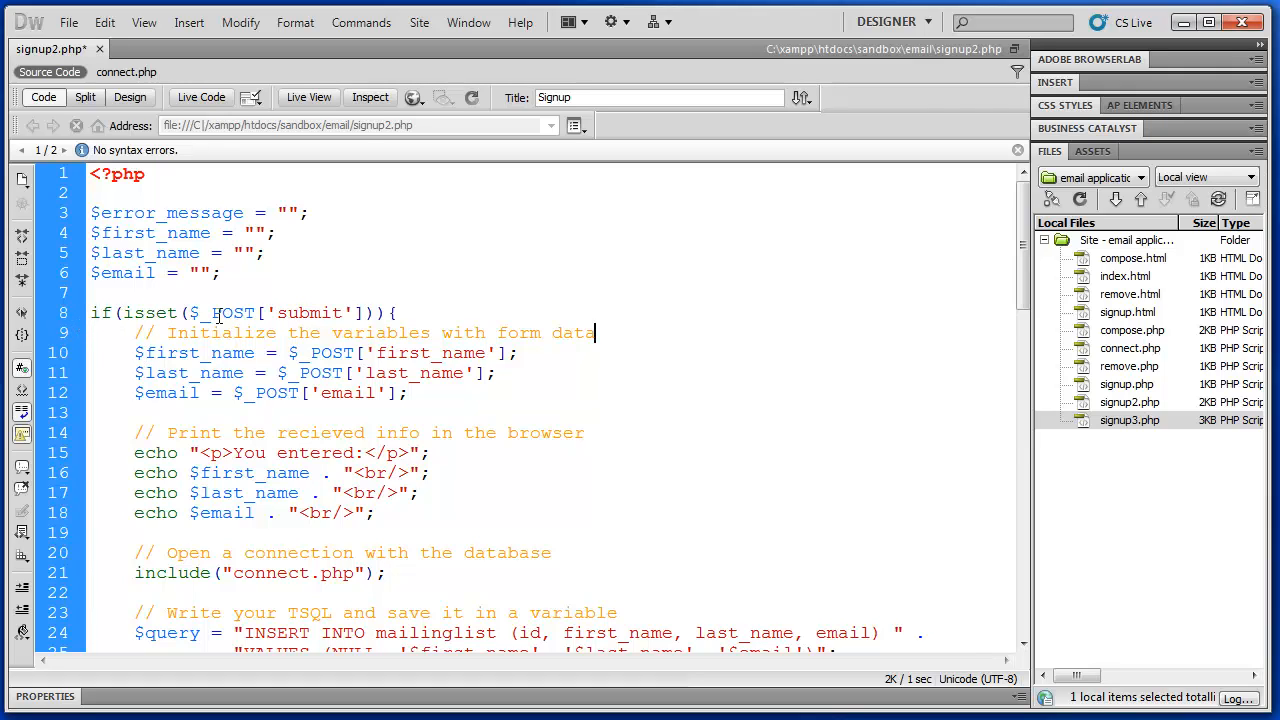
left_click(84, 316)
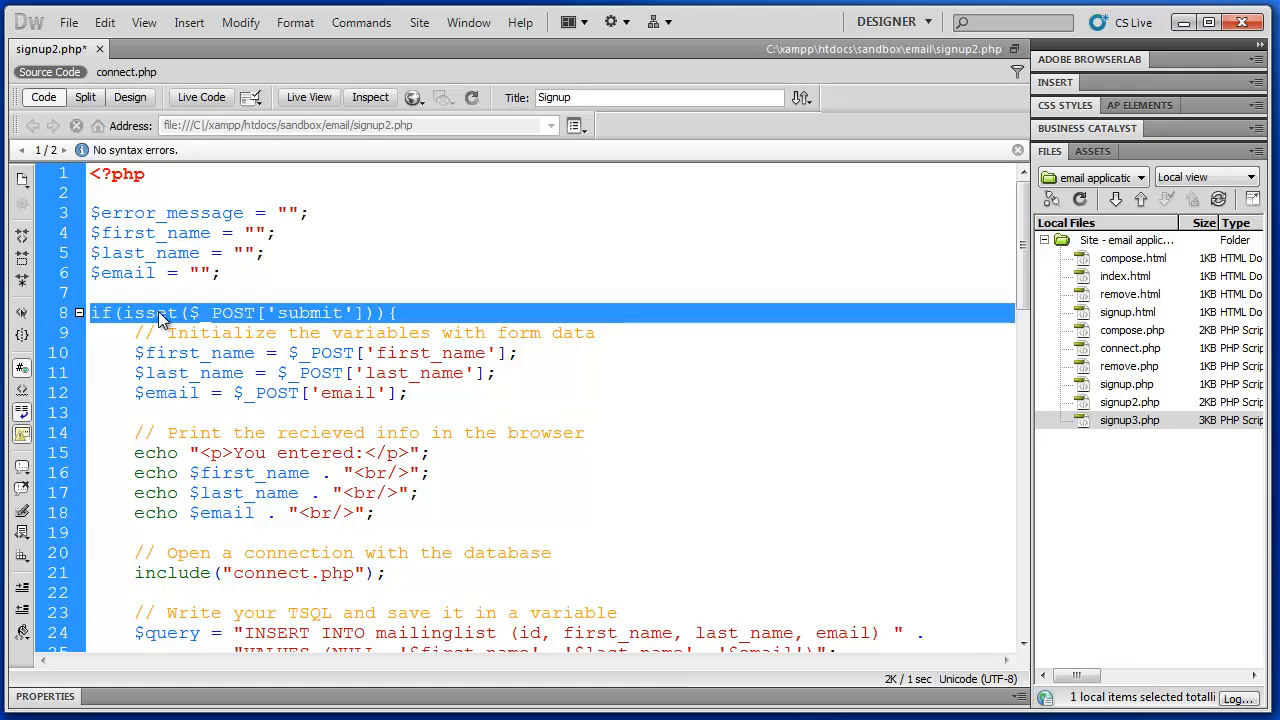
left_click(143, 316)
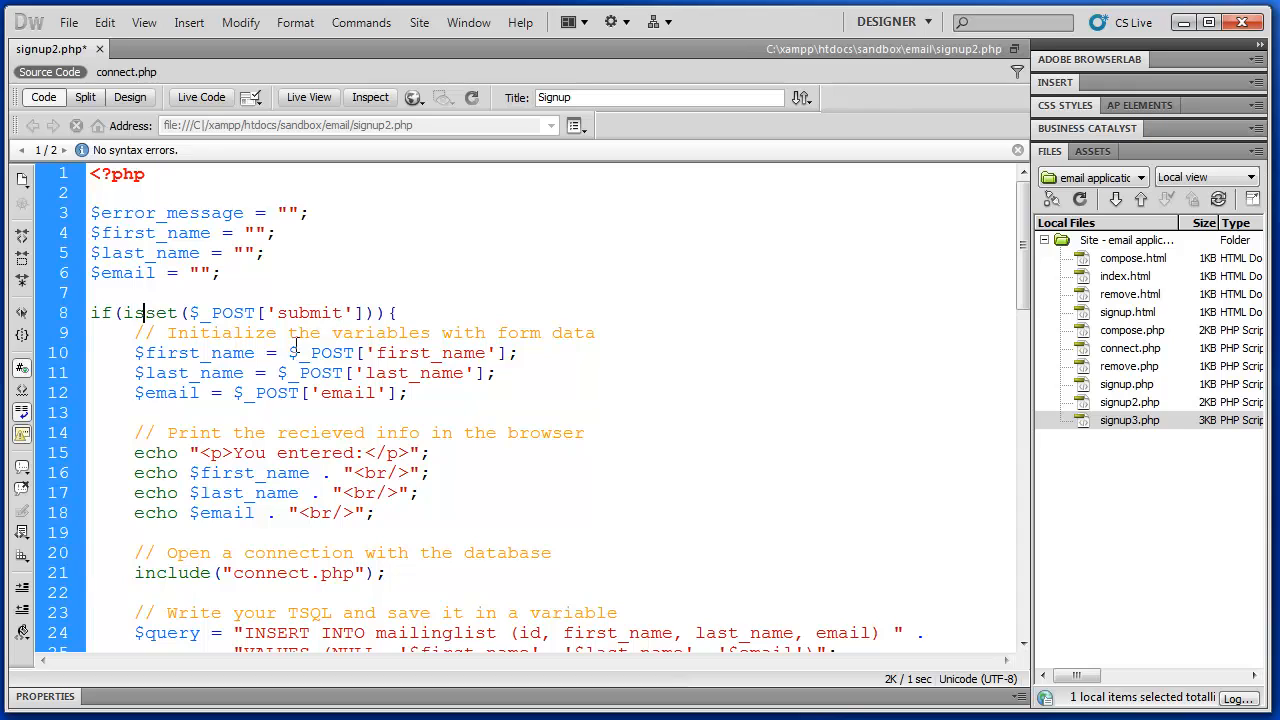
left_click_drag(135, 333, 469, 540)
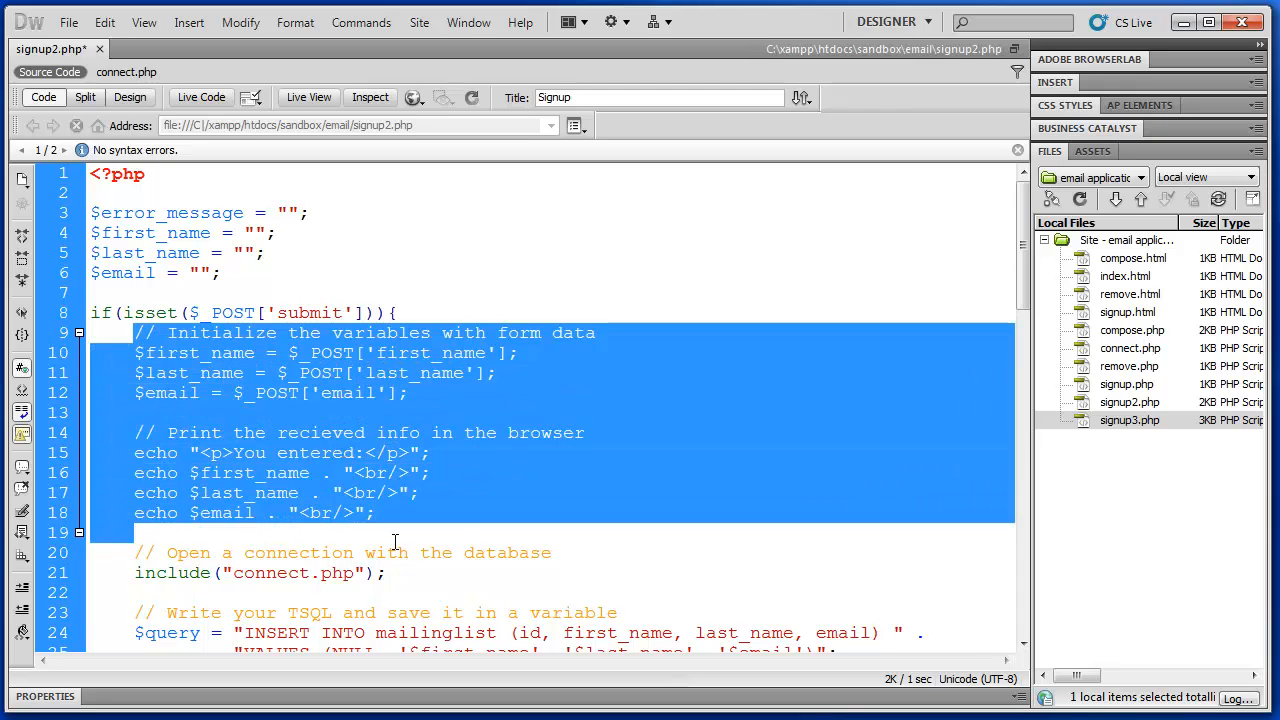
left_click(469, 540)
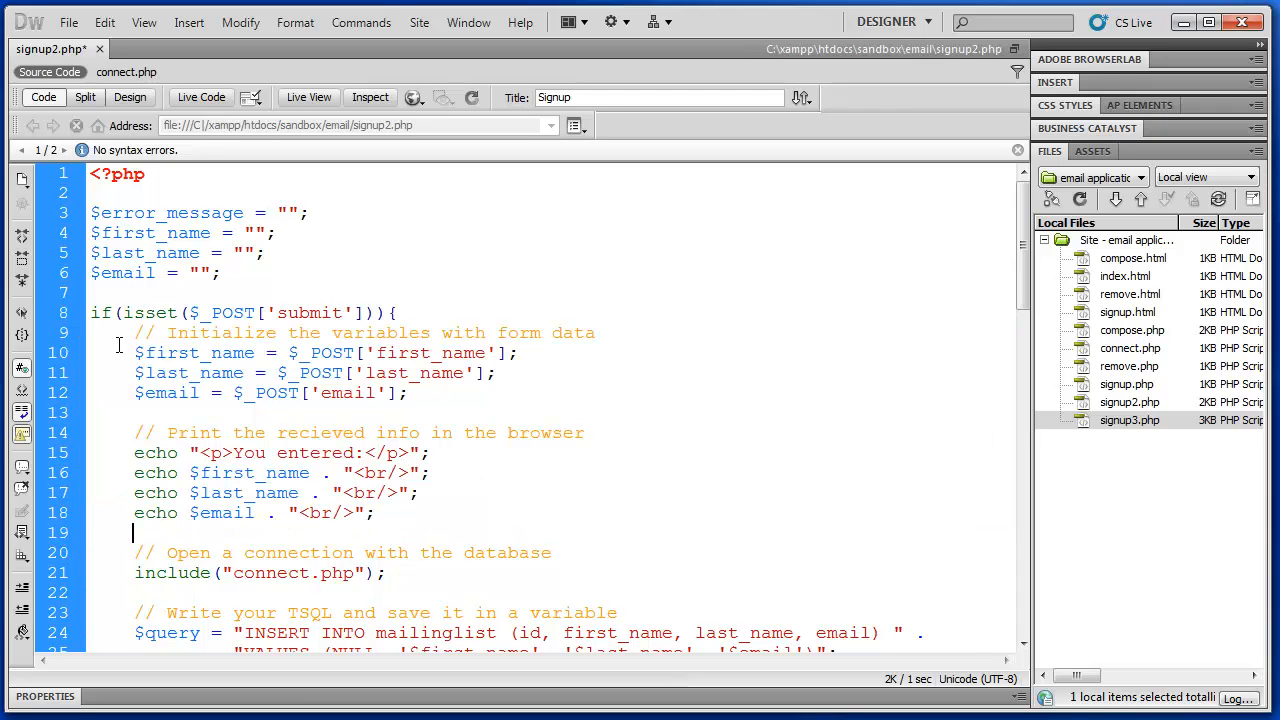
mouse_move(137, 353)
left_mouse_down()
mouse_move(256, 373)
mouse_move(256, 355)
left_mouse_up()
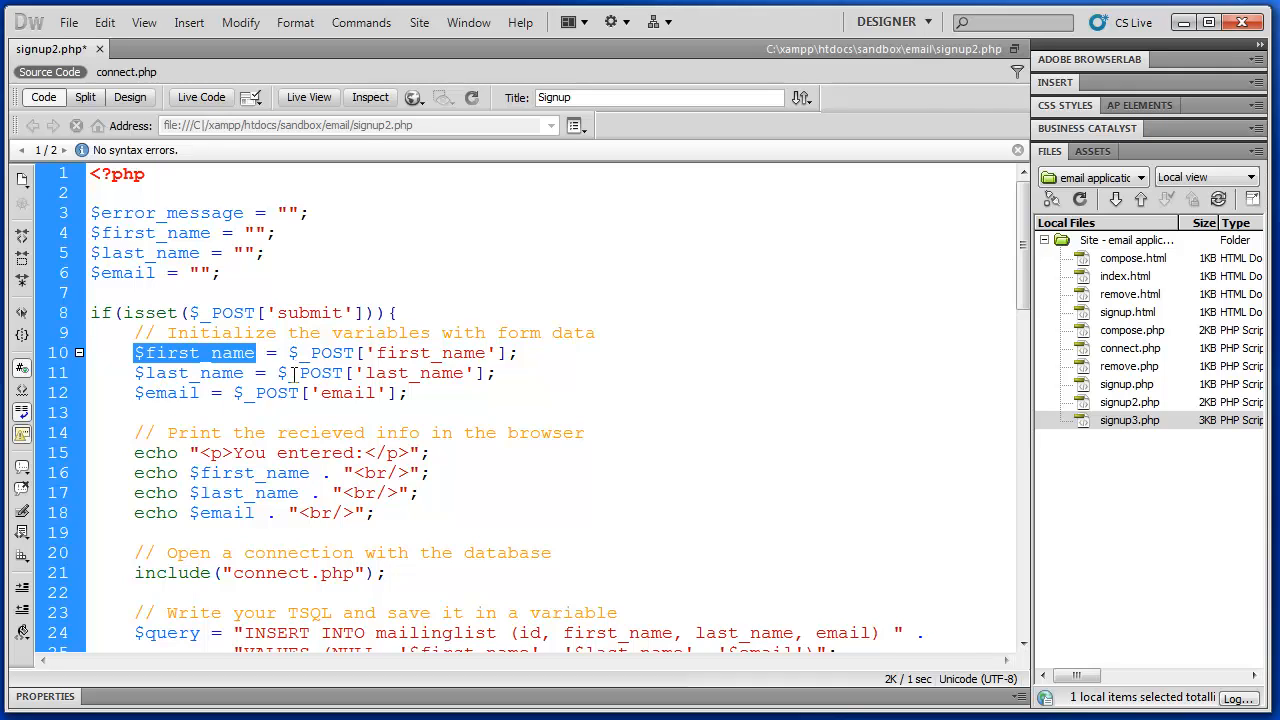
Add if(empty($first_name) || empty($last_name) || empty($email)){ } below the $_POST assignments
left_click(380, 412)
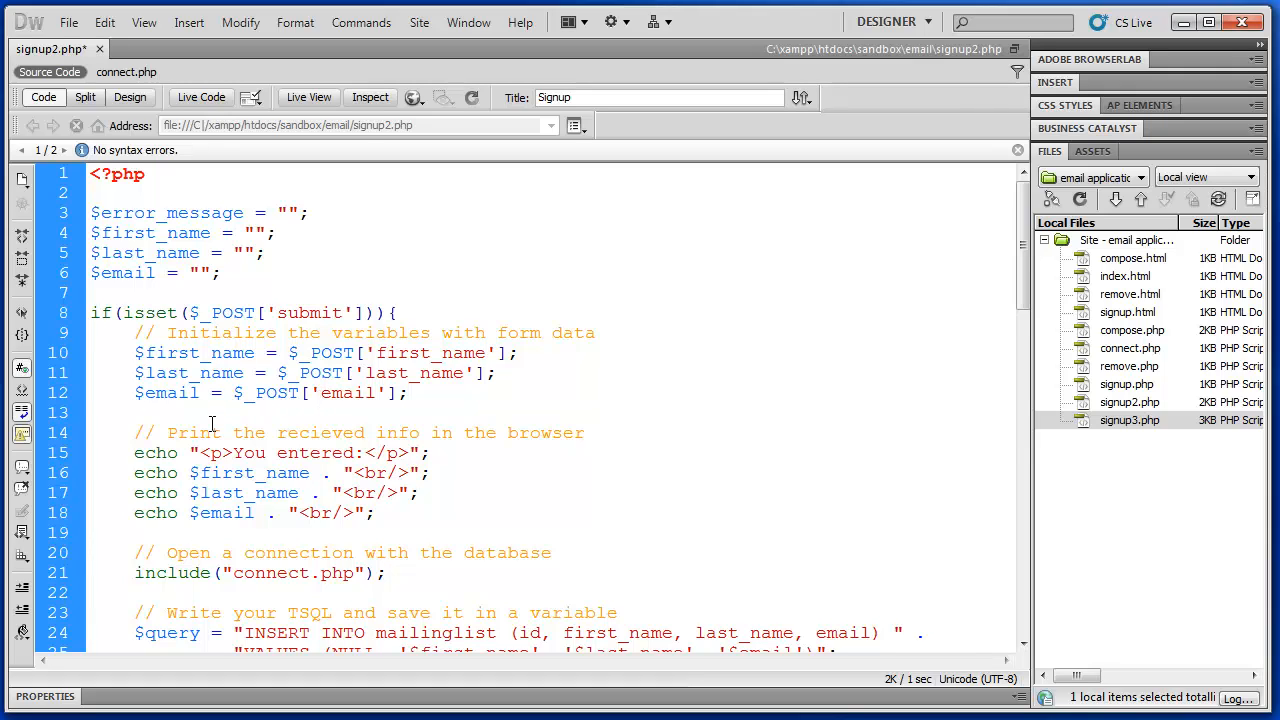
key("Return")
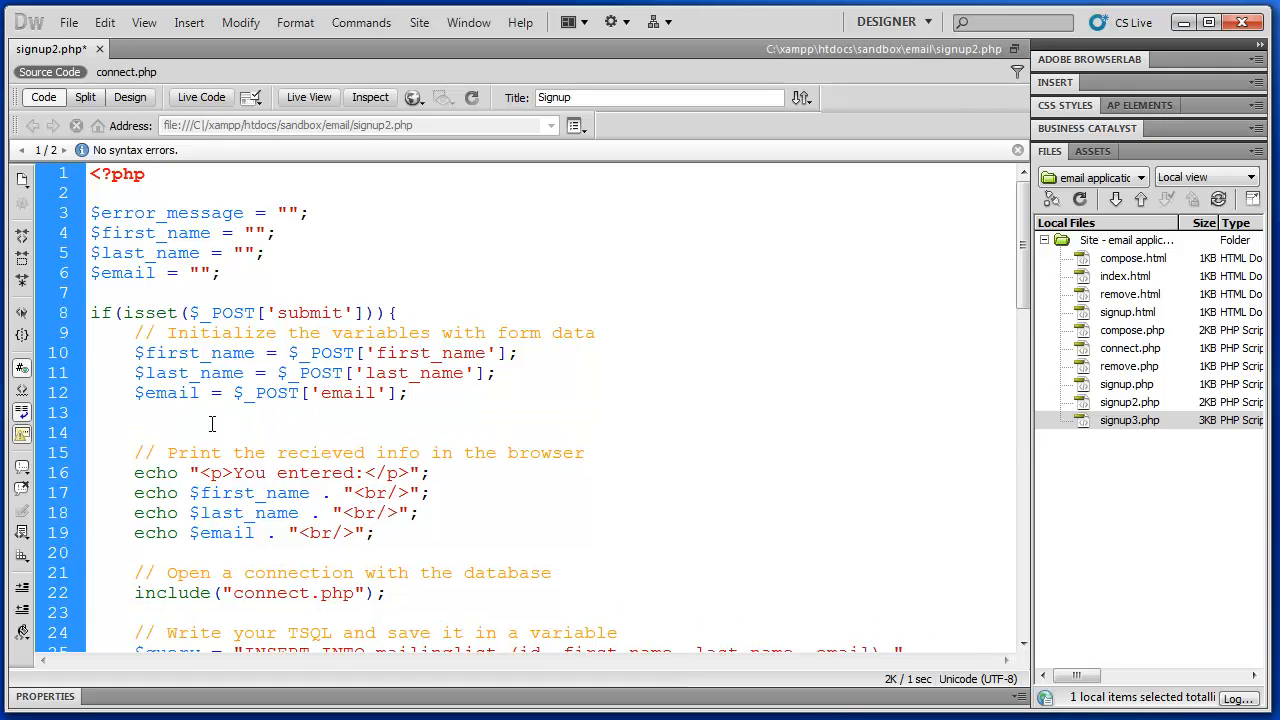
key("Return")
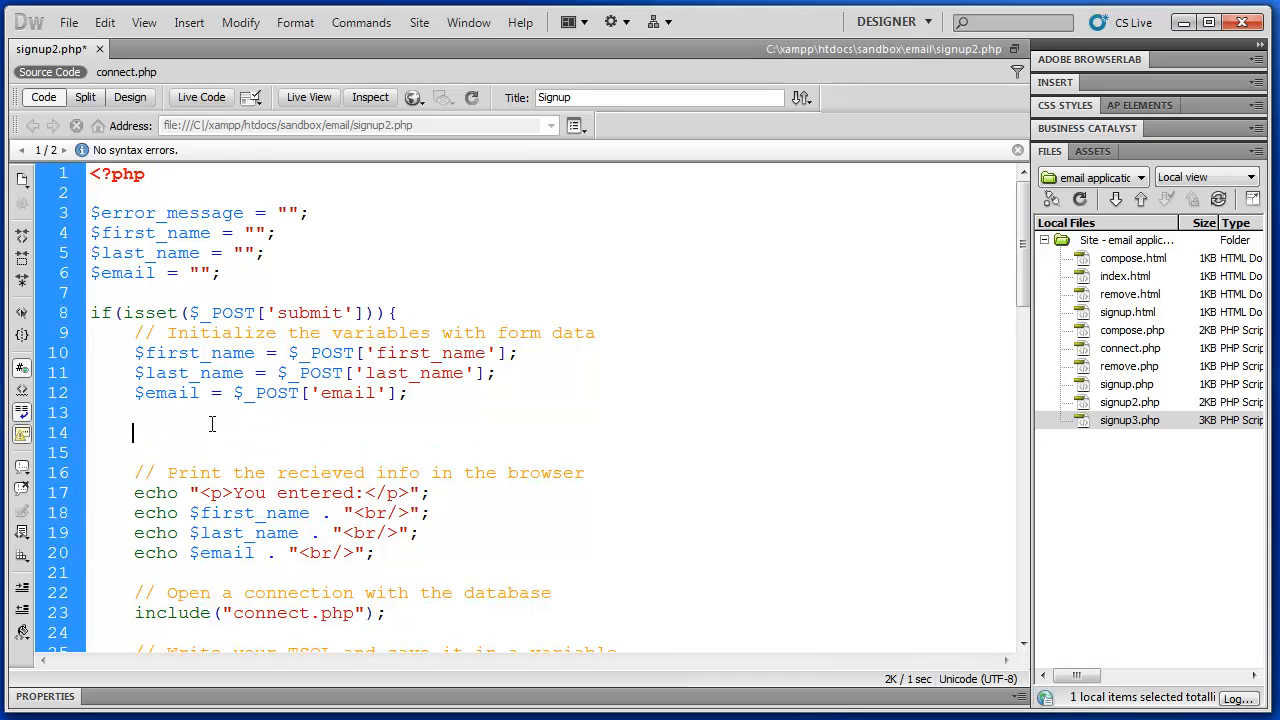
type("if")
type("(")
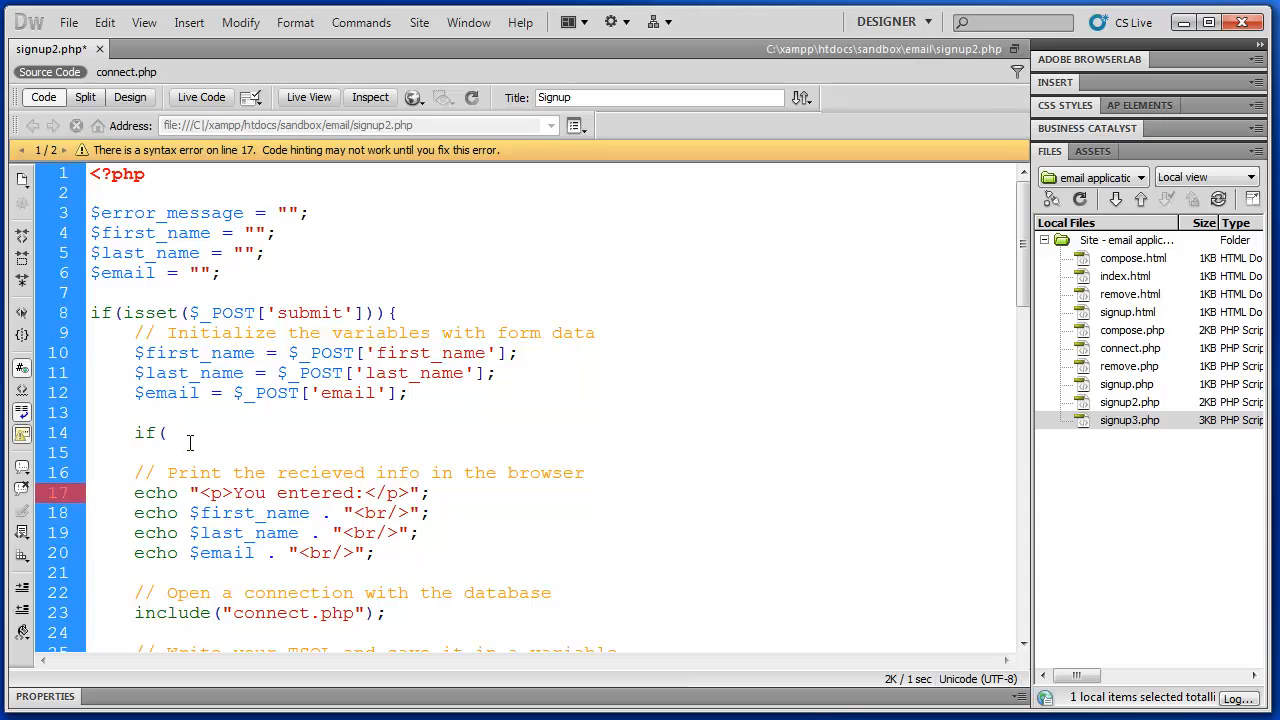
type("empty()")
key("Left")
type("$firs")
key("Return")
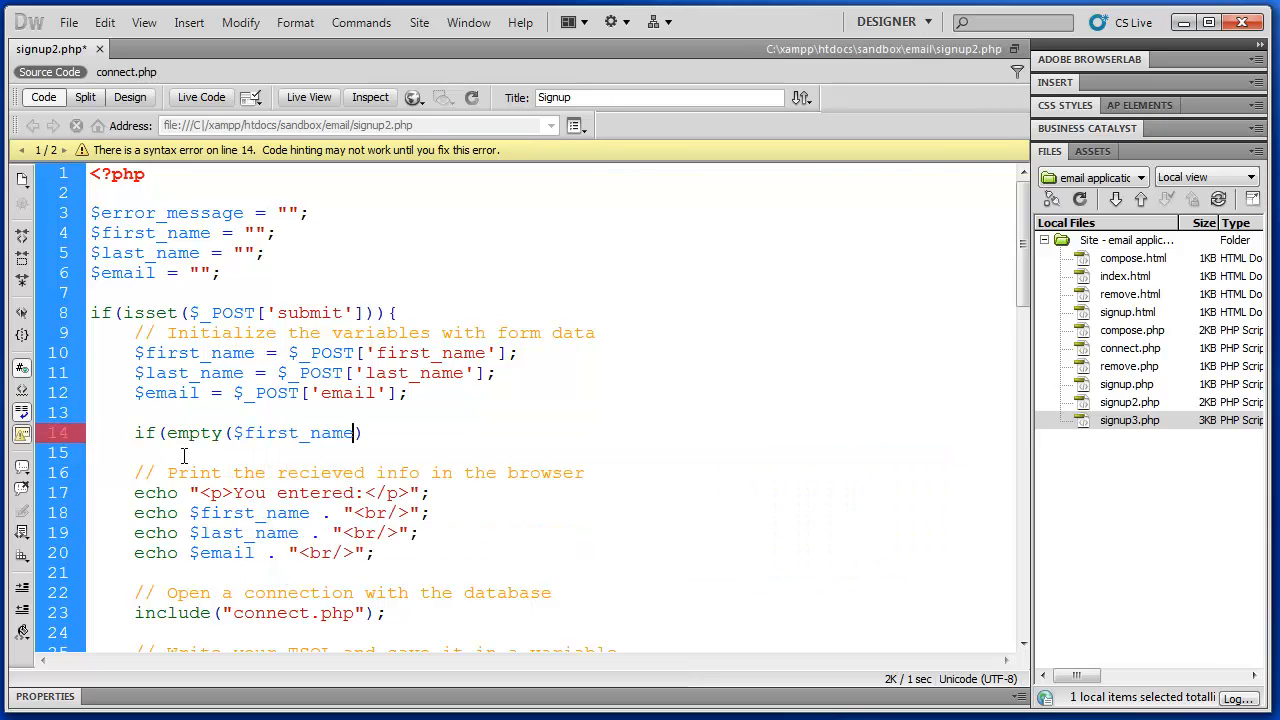
key("Right")
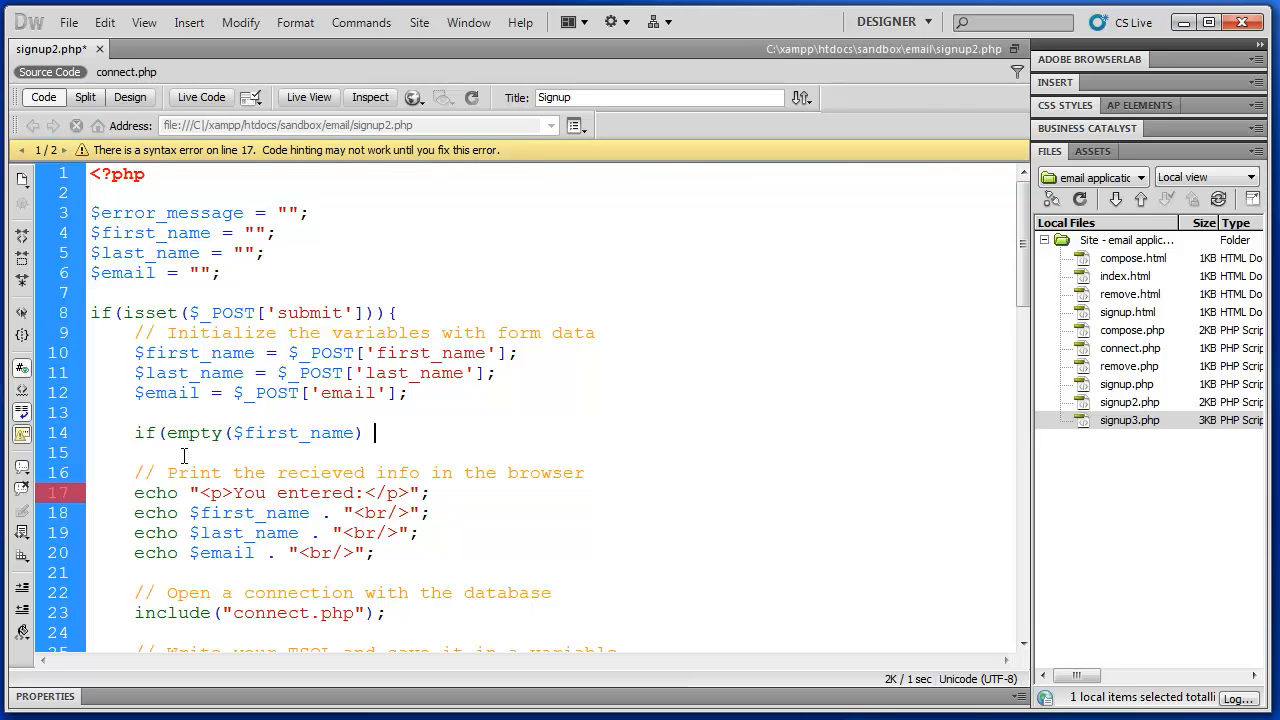
type("|| ")
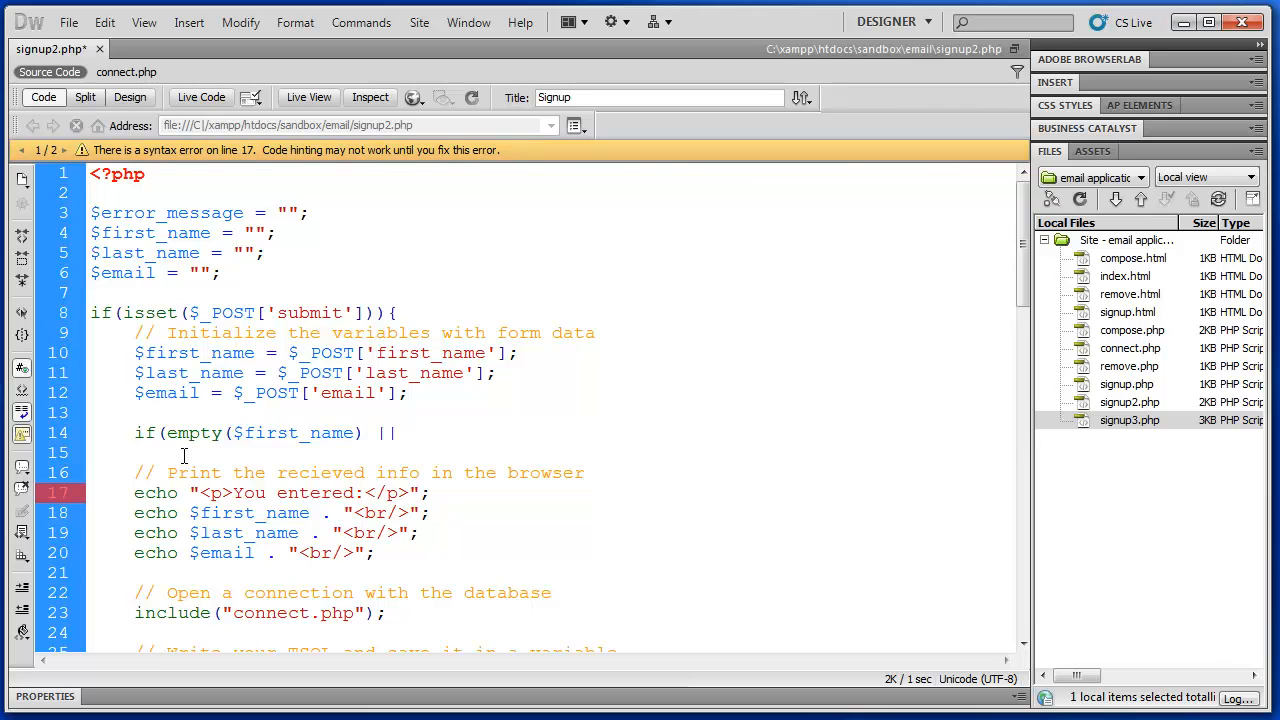
type("empty(")
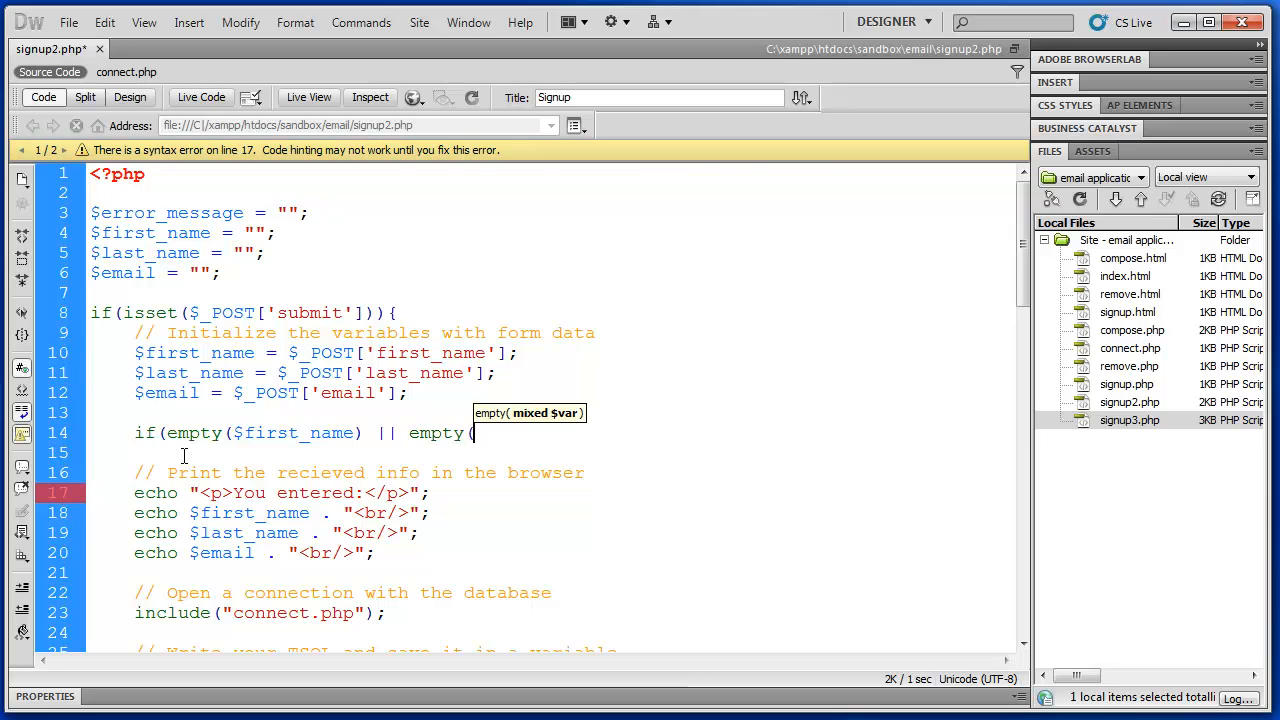
type("$la")
key("Return")
type(") ")
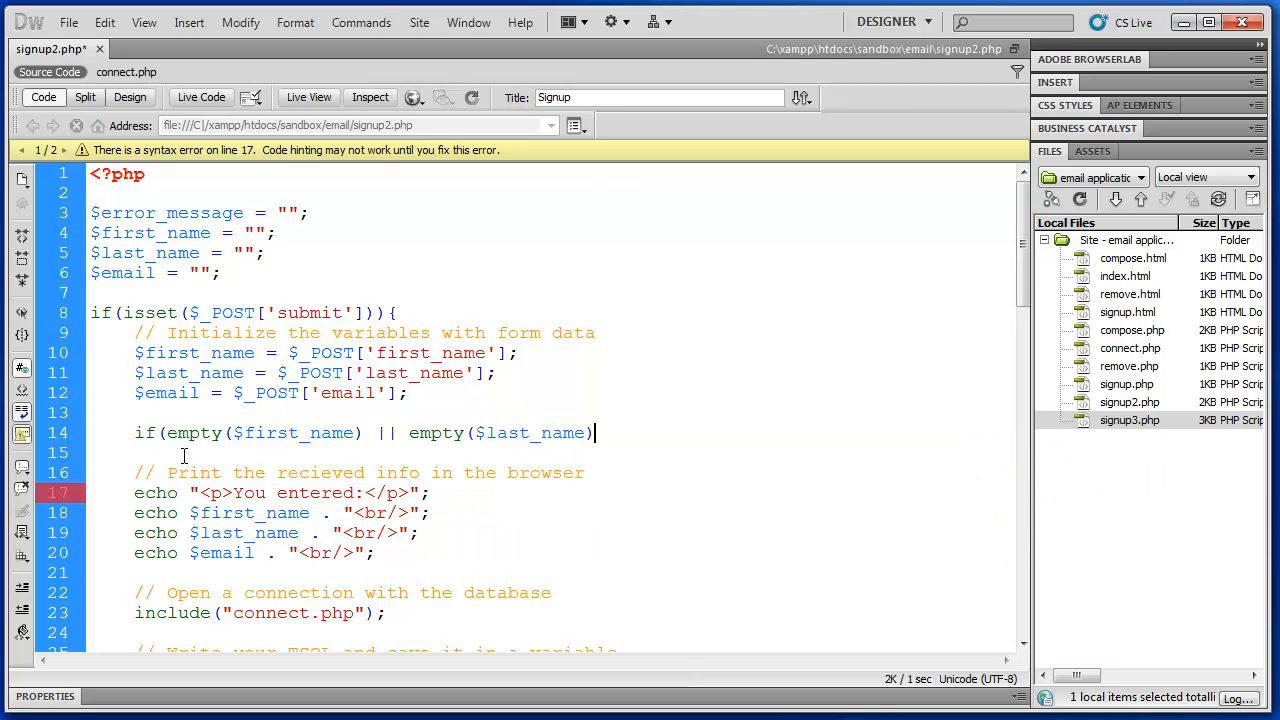
type("|| ")
type("empty")
type("($")
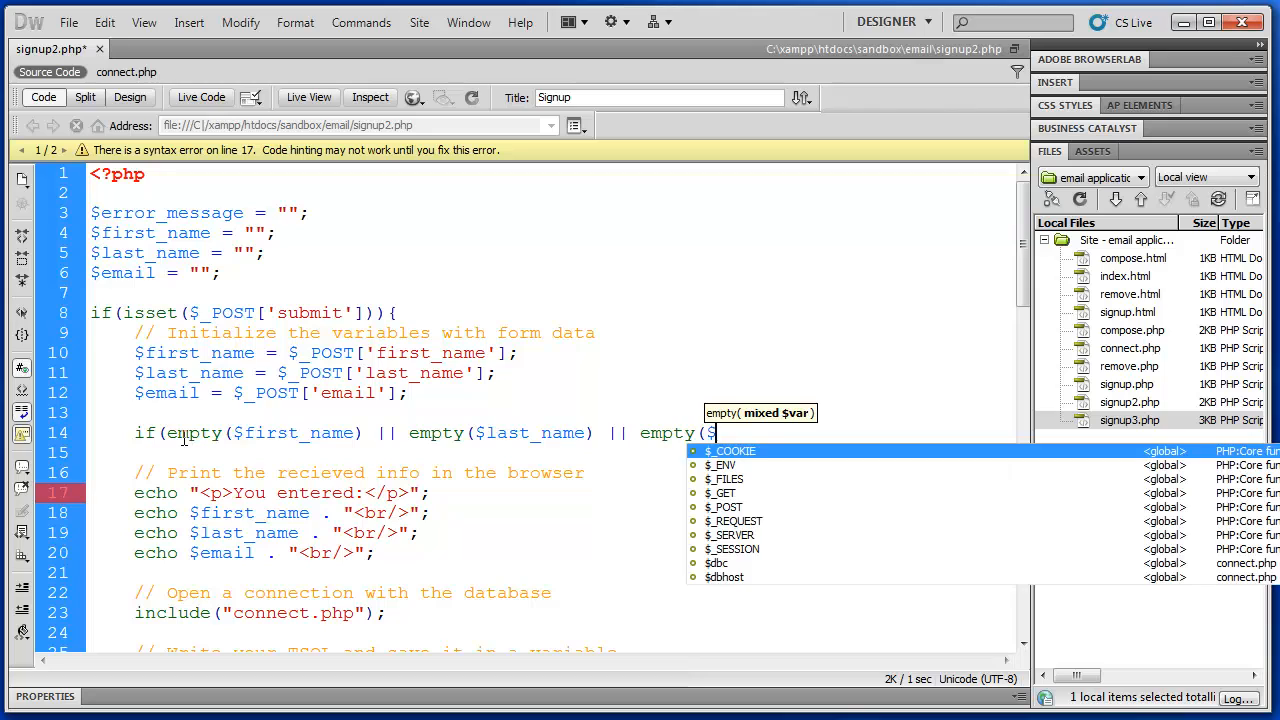
type("email)")
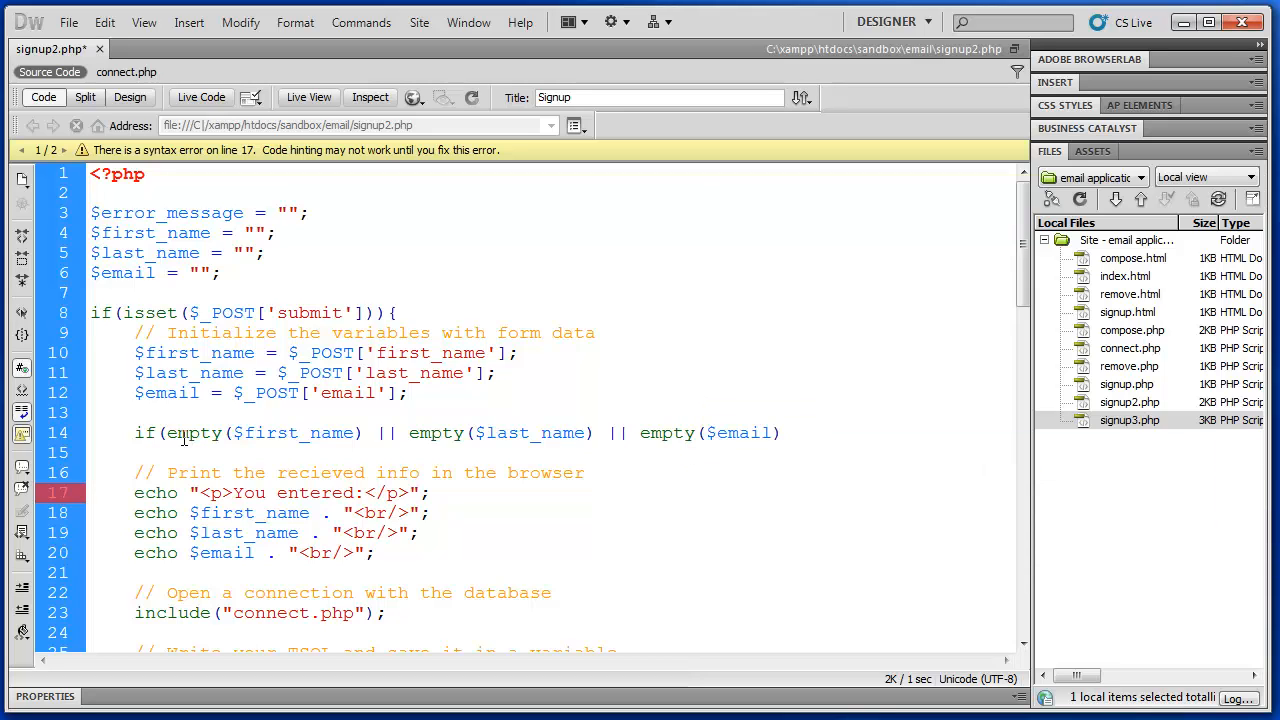
type(")")
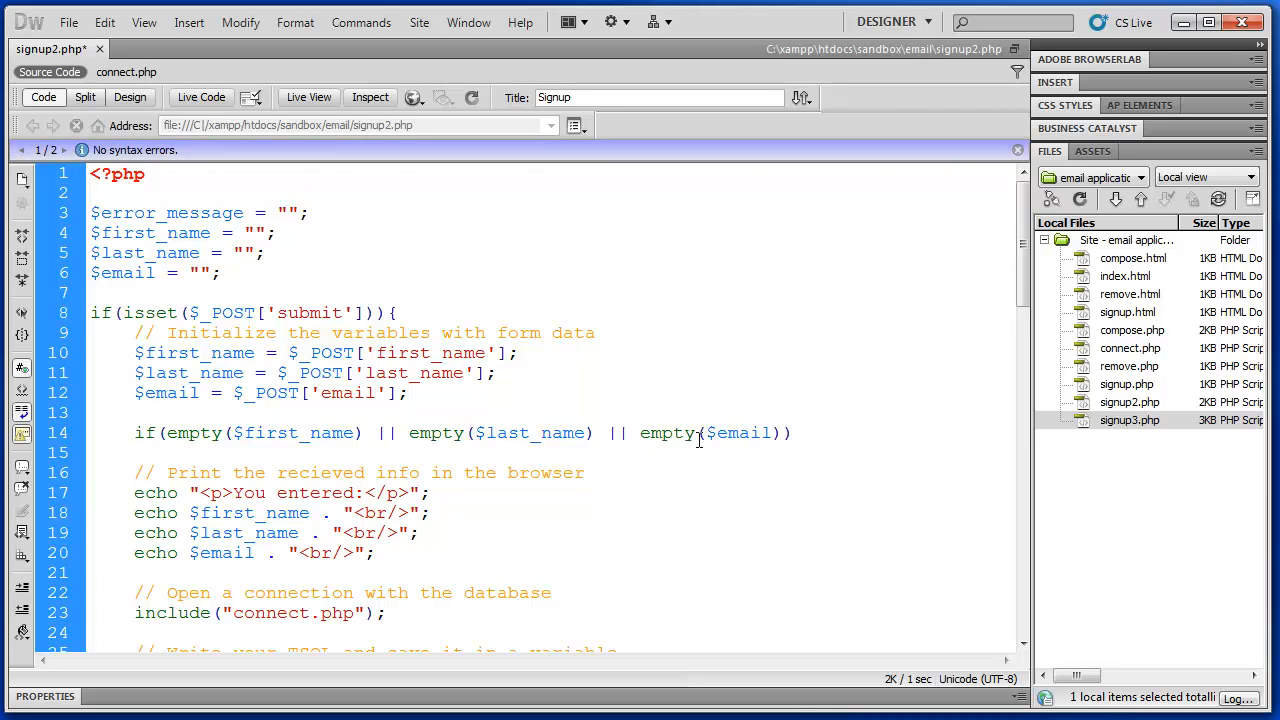
type("{")
key("Return")
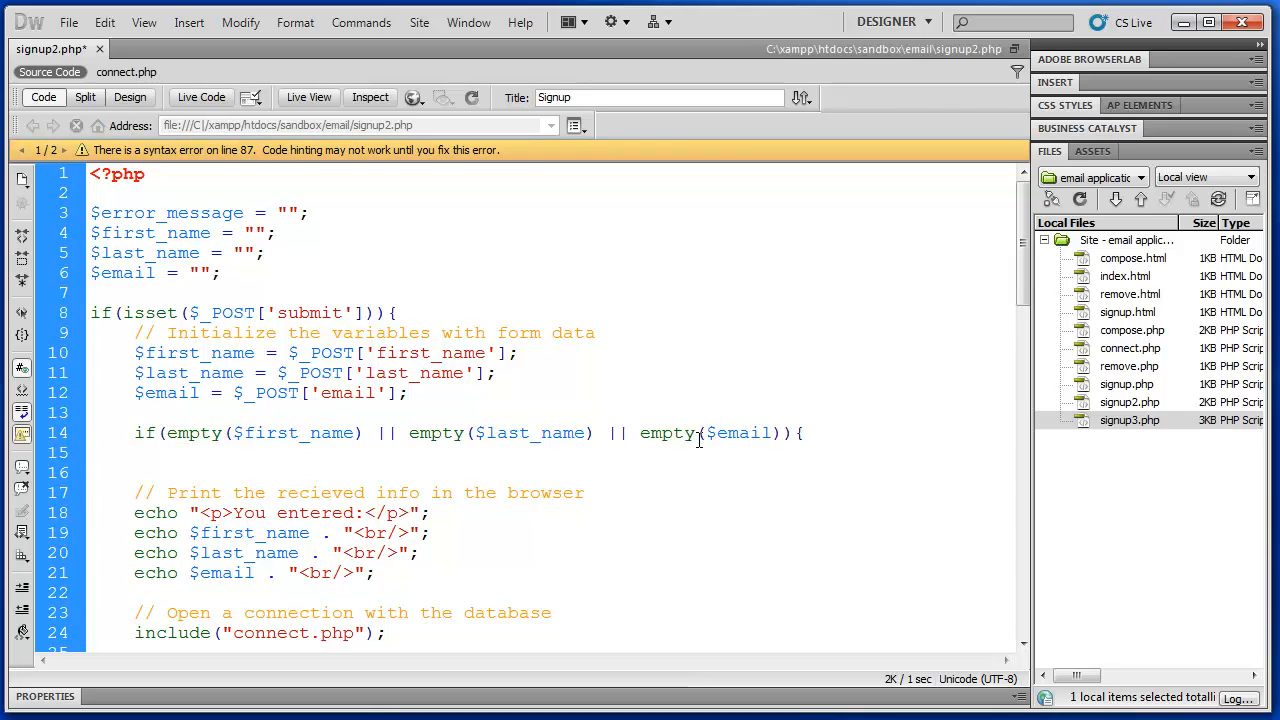
type("}")
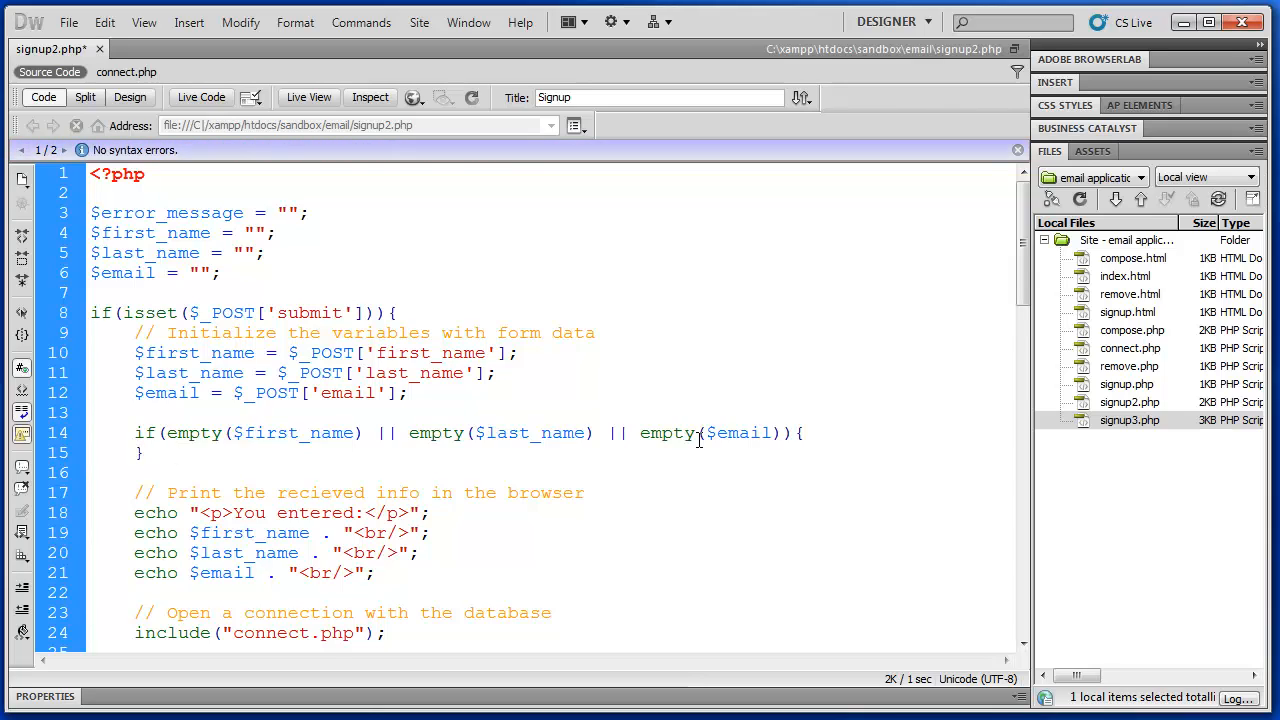
Inside the empty-fields check, start the $error_message assignment using the code hint
key("Return")
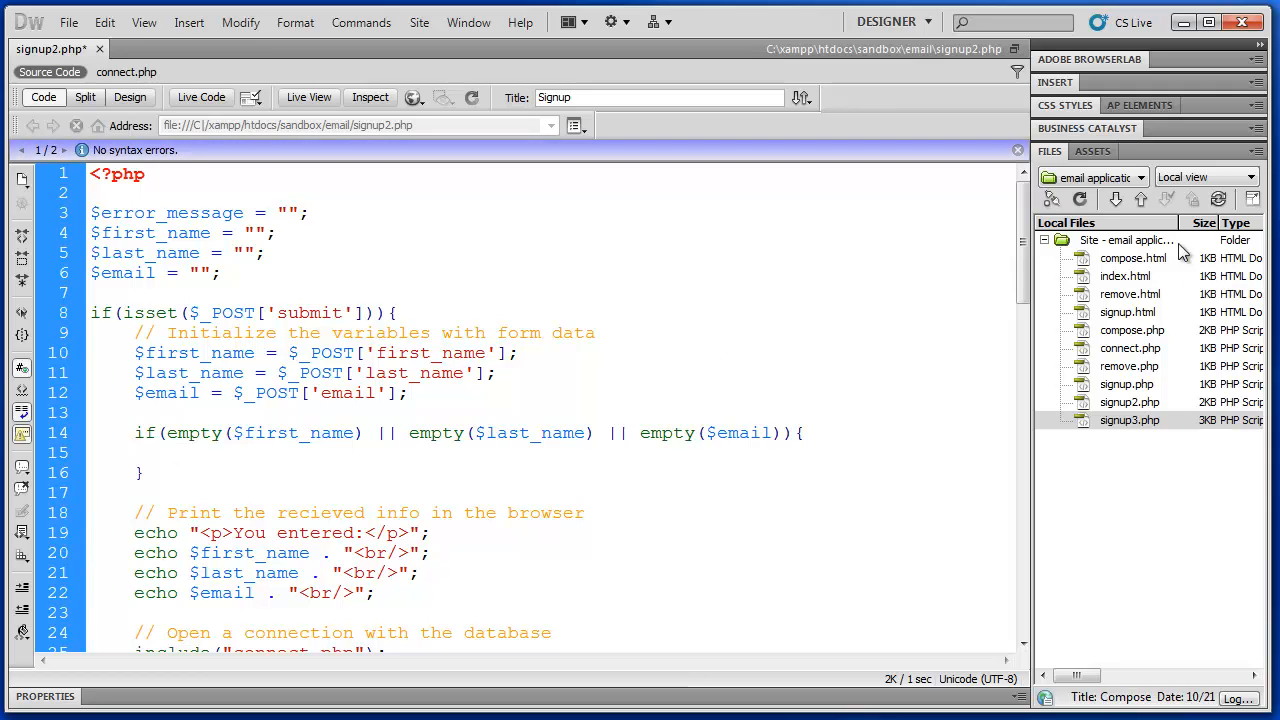
scroll(1028, 277, "down", 2)
scroll(1028, 277, "up", 2)
double_click(166, 218)
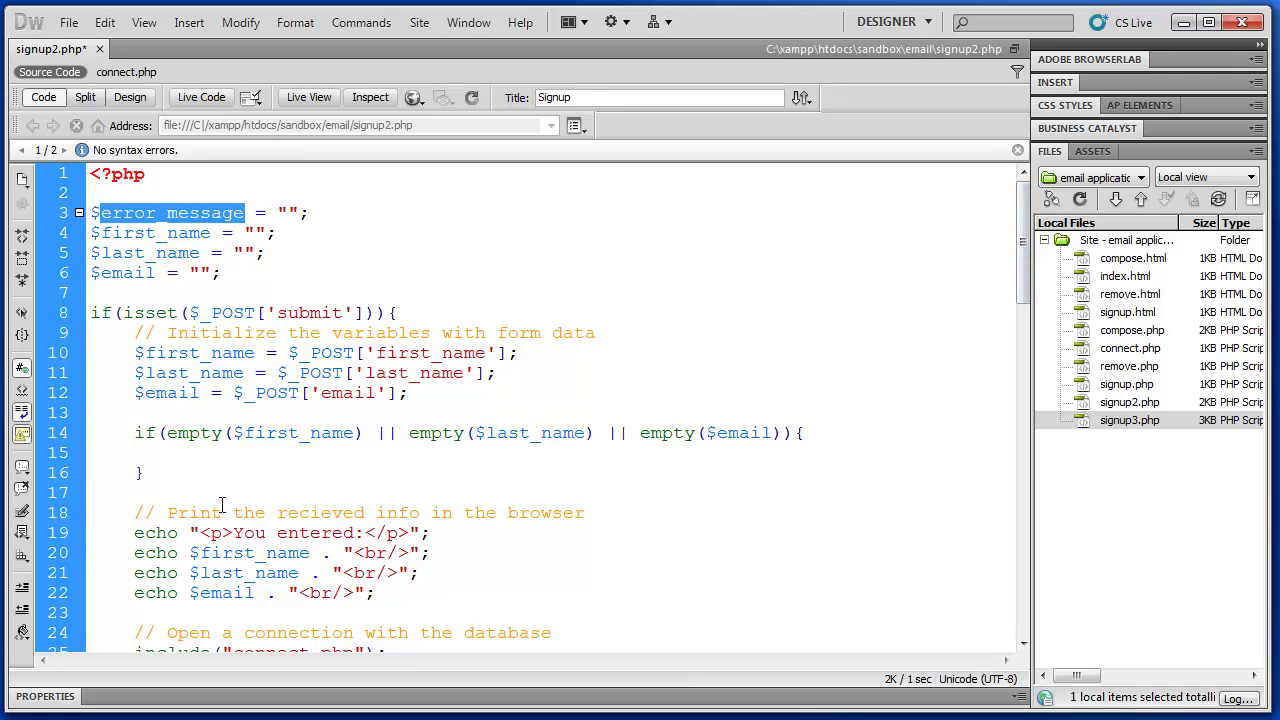
left_click(178, 471)
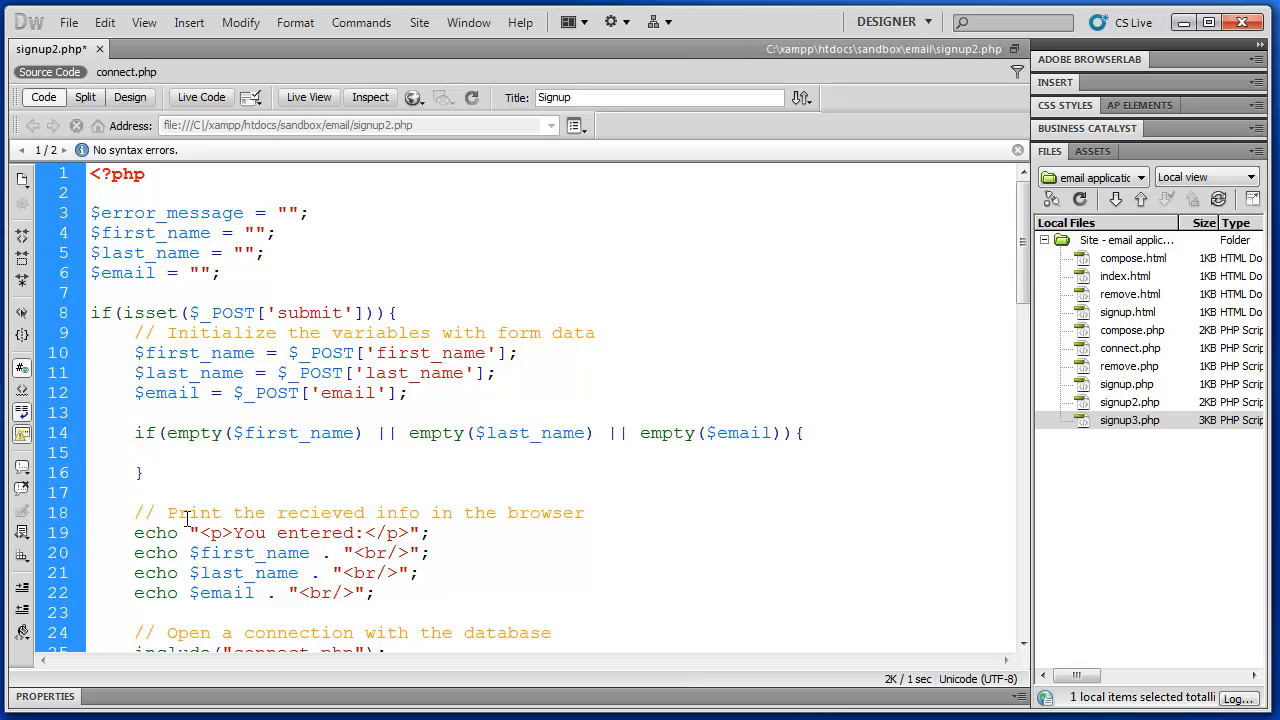
type("$")
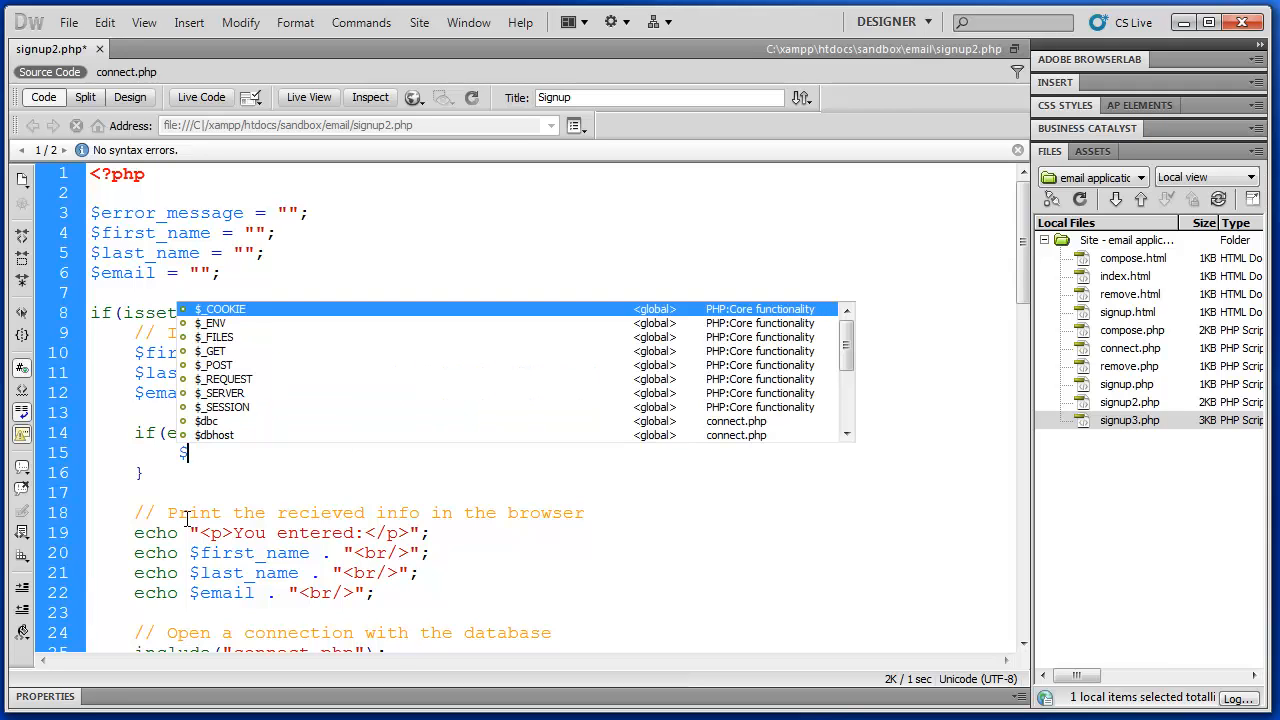
type("e")
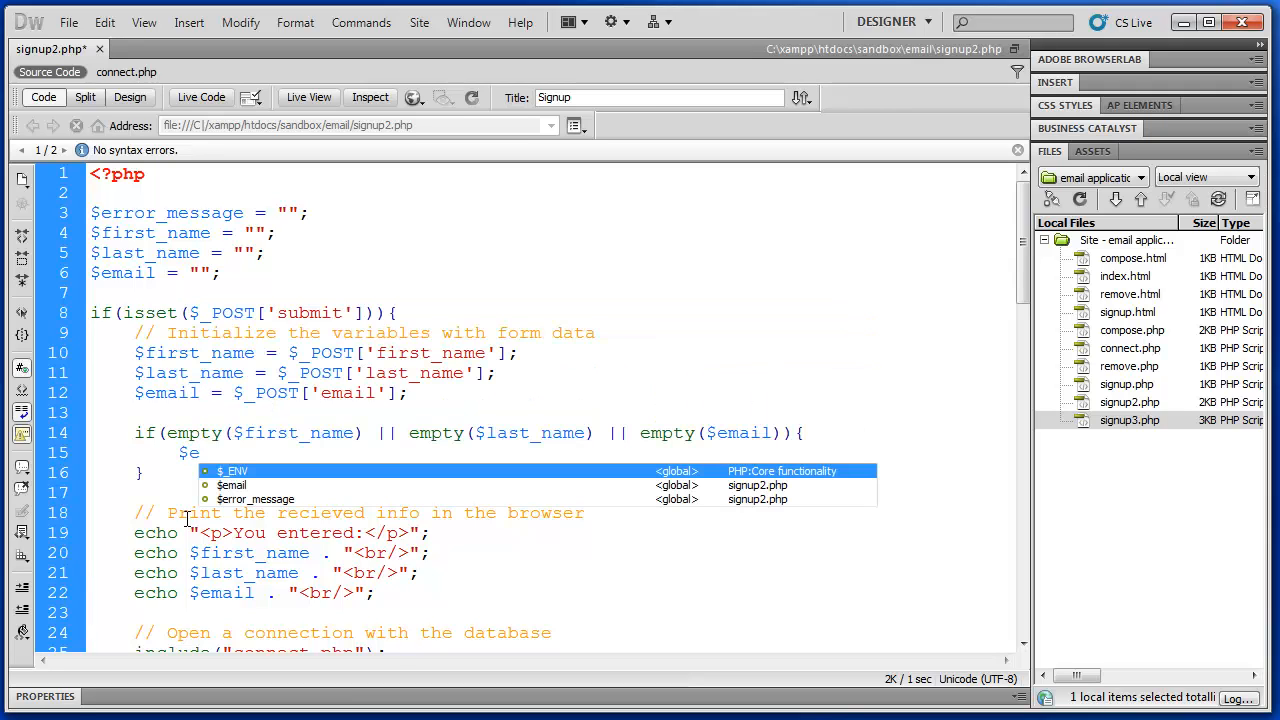
key("Down")
key("Down")
key("Return")
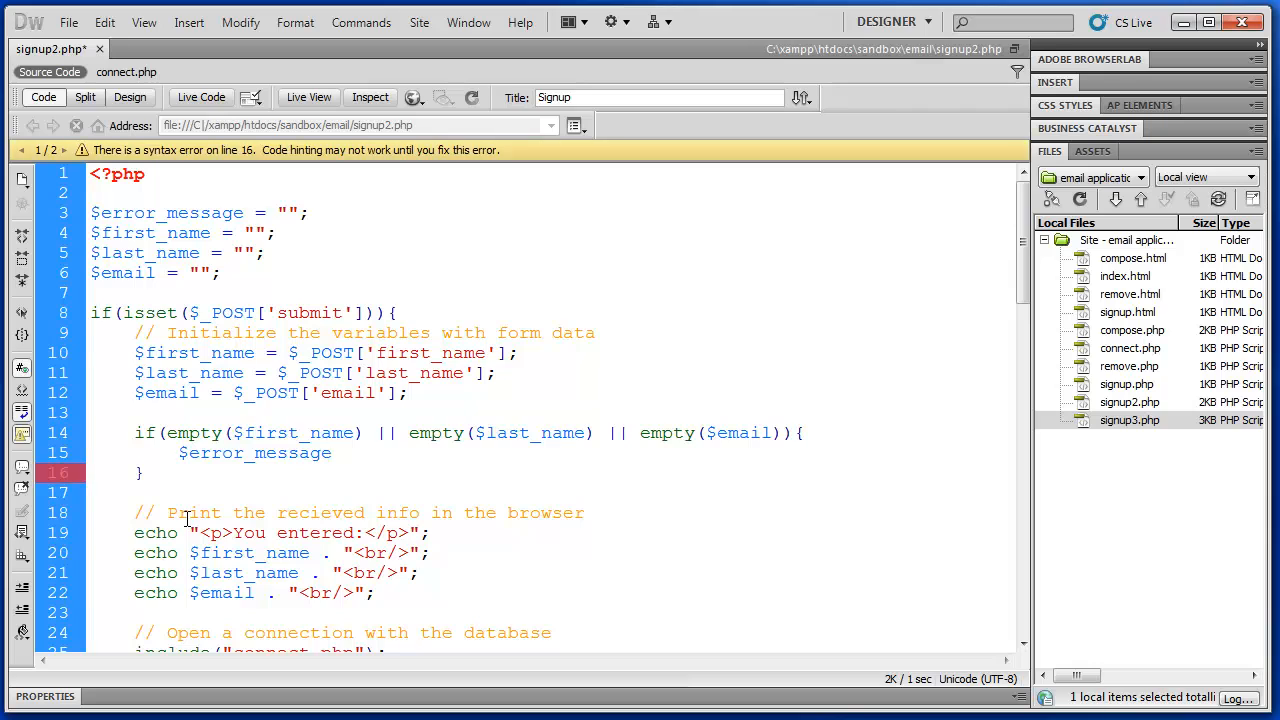
type(" = ")
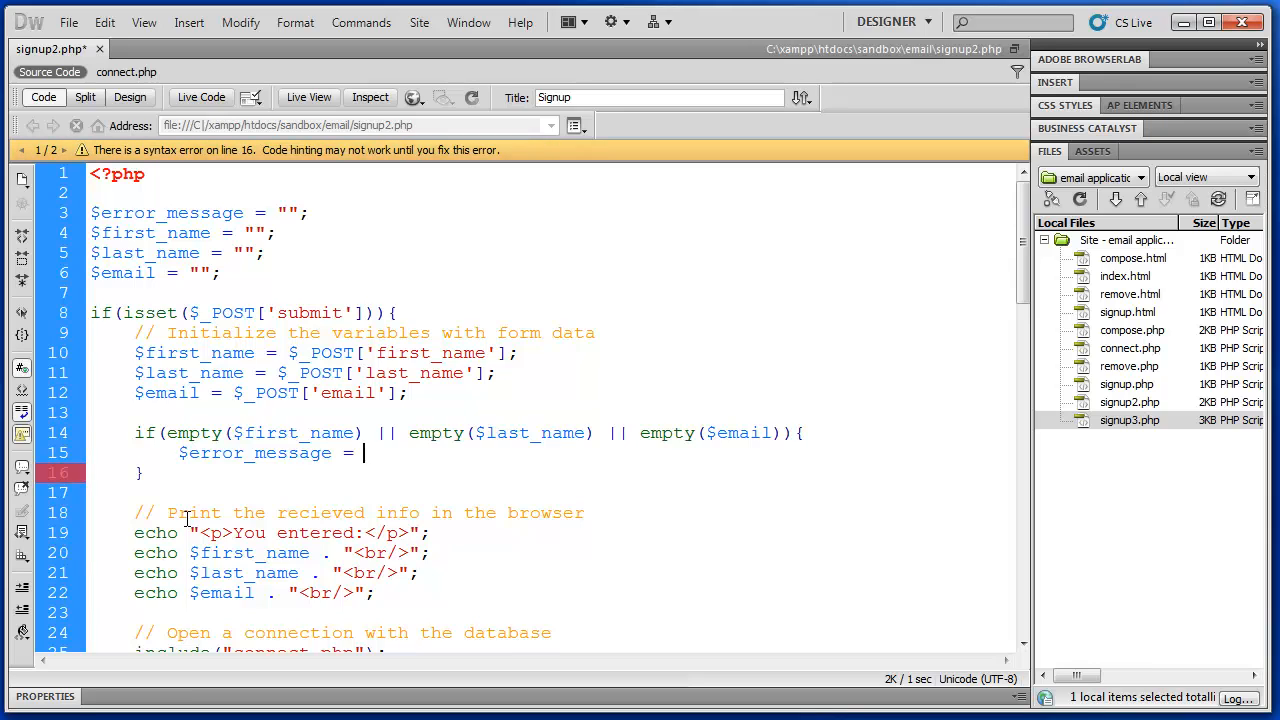
type("\"")
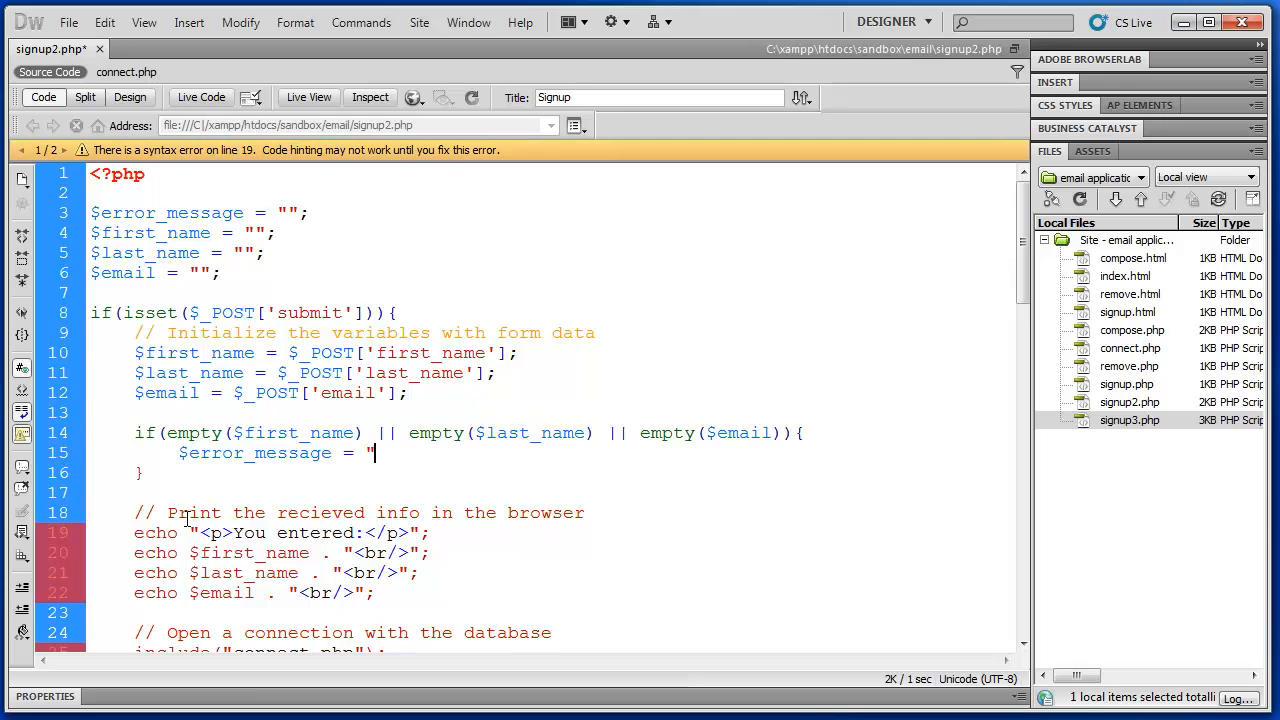
type("One or more")
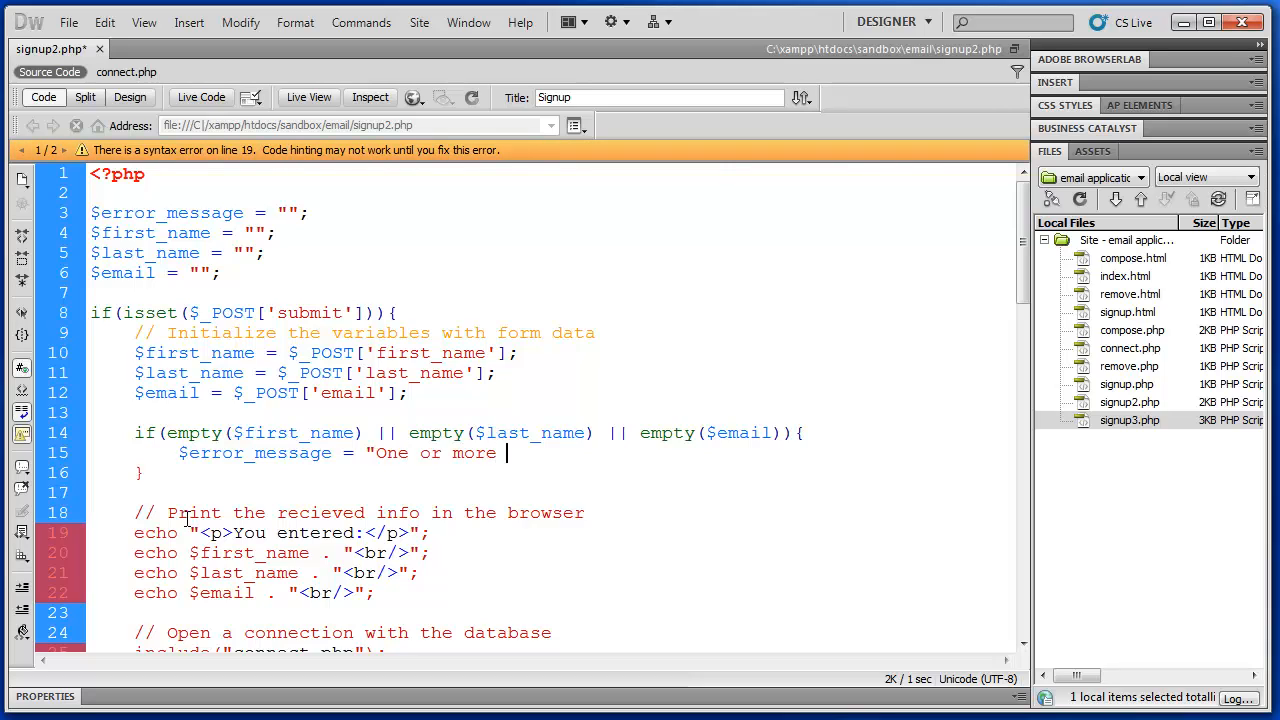
type(" required fiel")
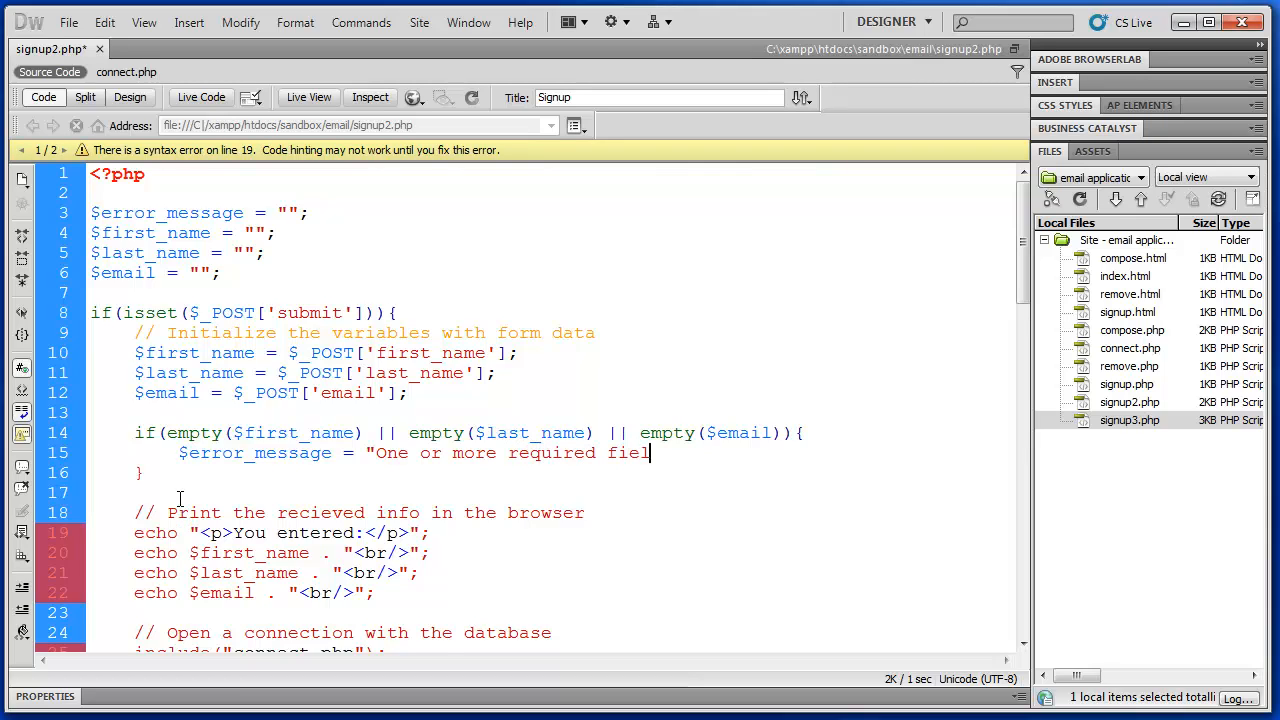
type("ds ")
type("are blank\"")
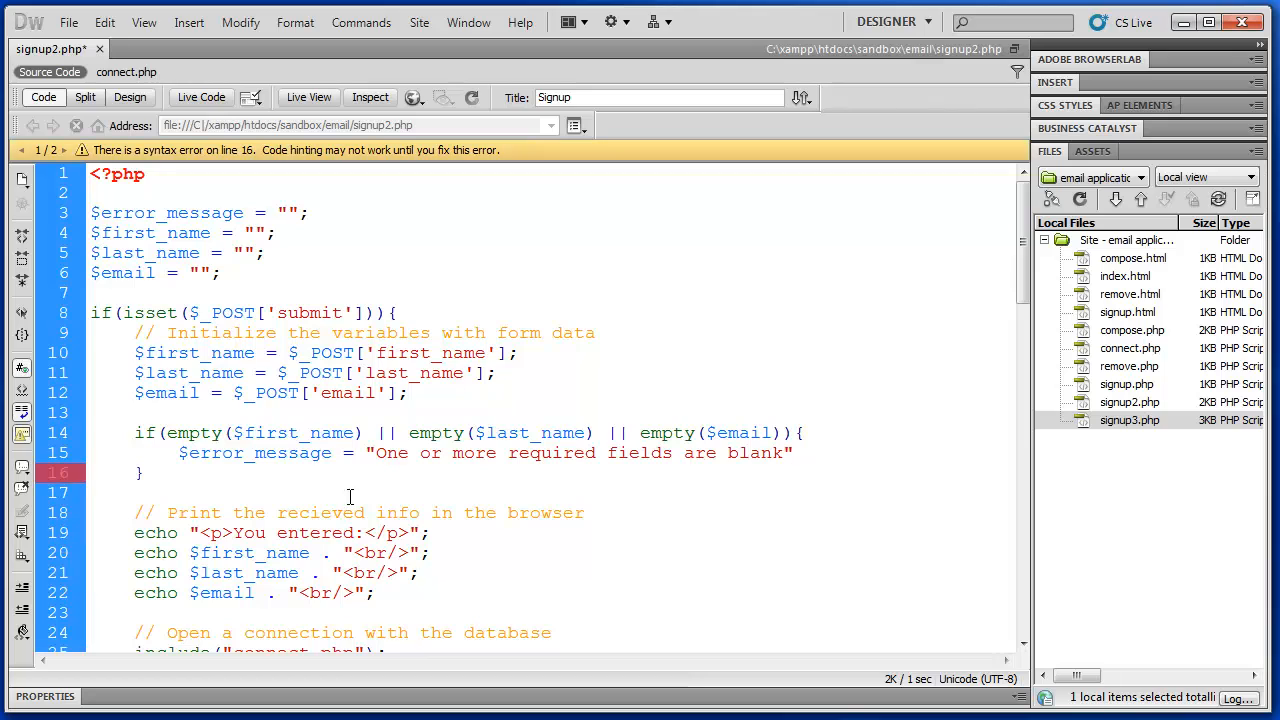
Finish the message as "*One or more required fields are blank." and review the if block
left_click(371, 455)
type("*")
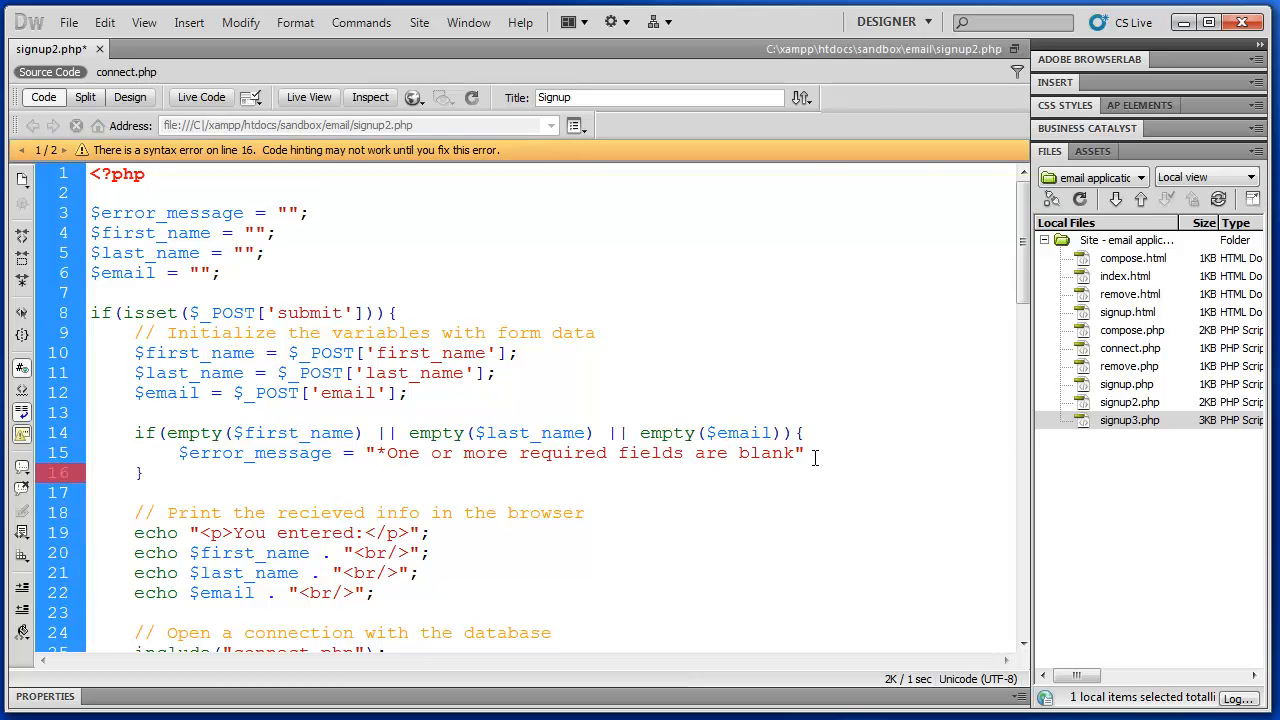
left_click(797, 452)
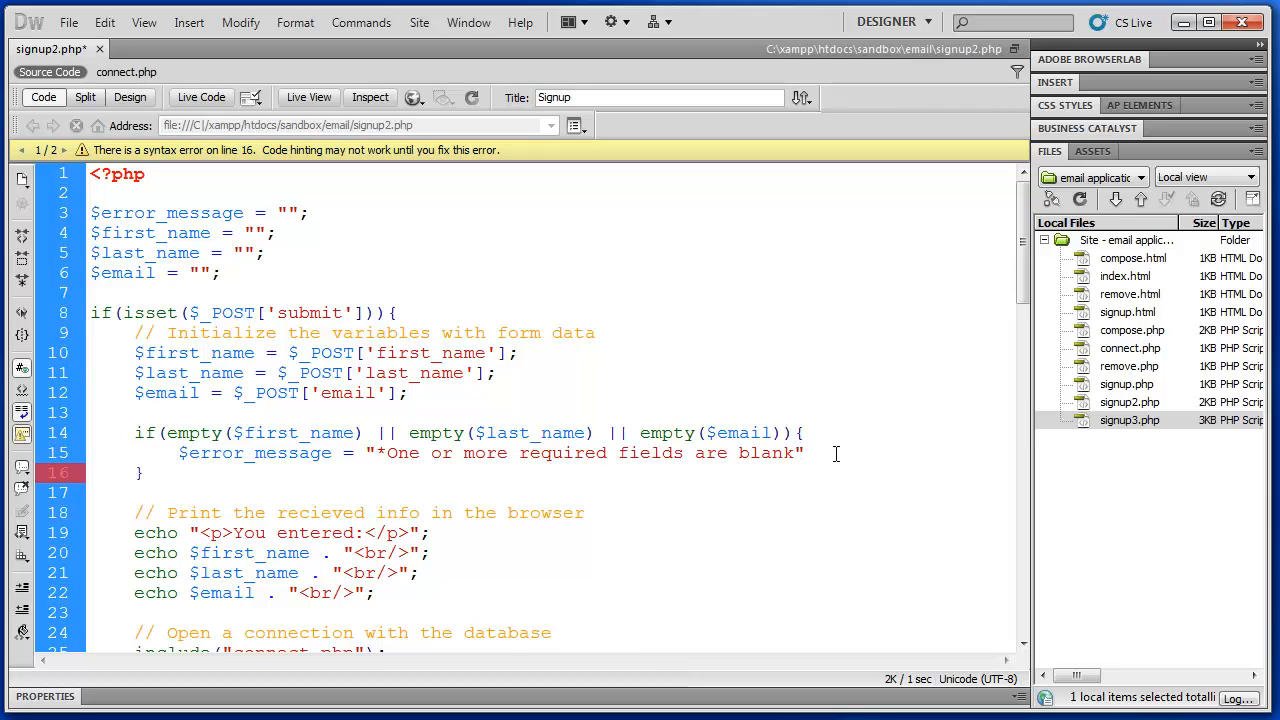
type(".\"")
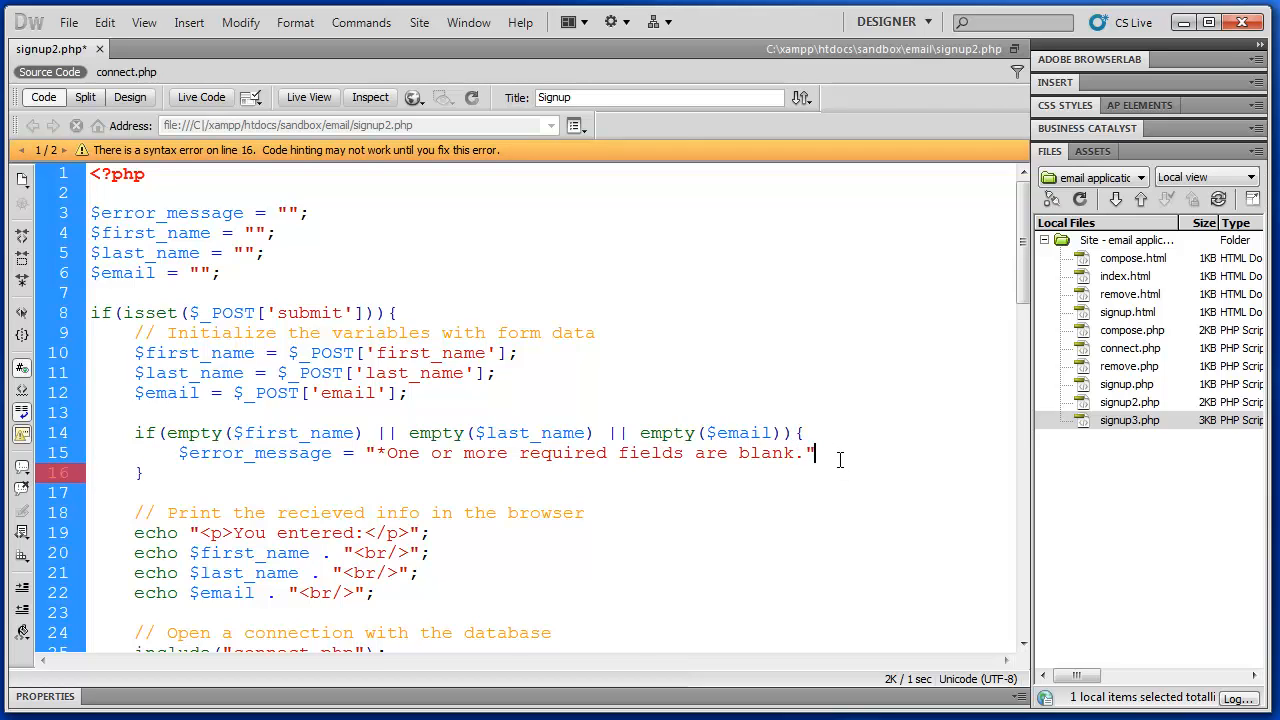
type(";")
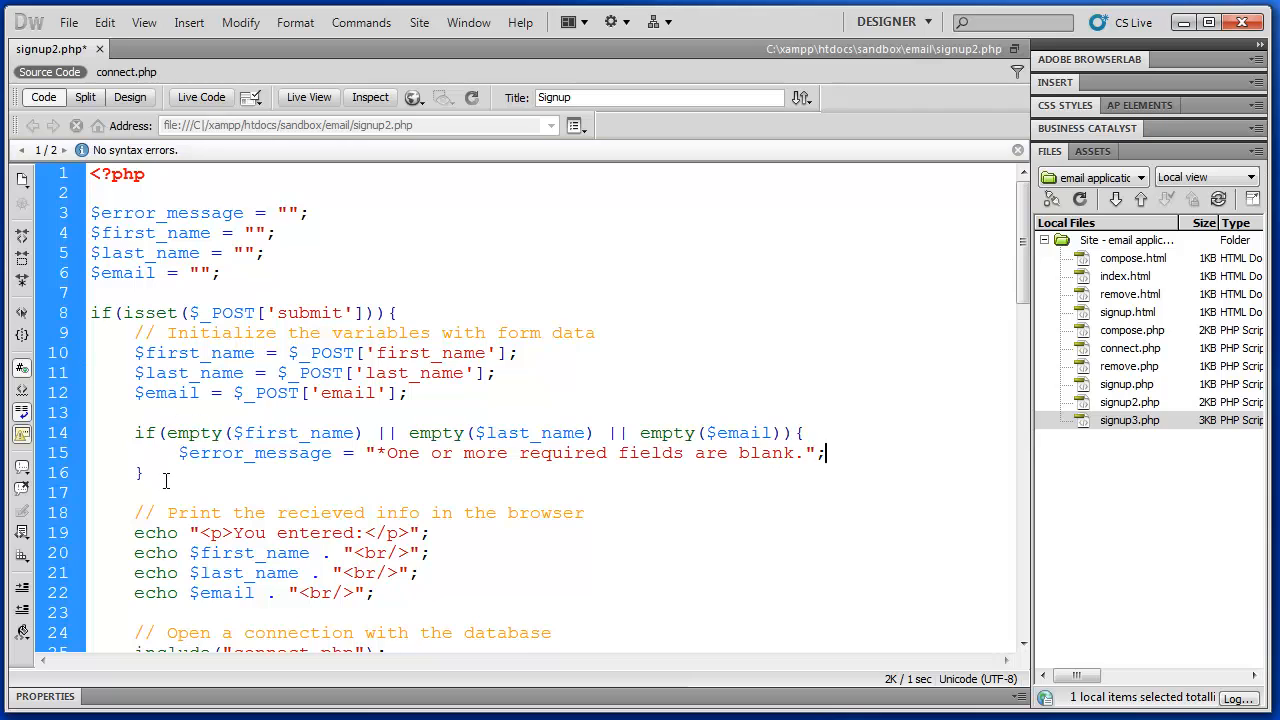
left_click(166, 481)
left_click_drag(136, 436, 165, 476)
left_click(172, 475)
scroll(341, 447, "down", 4)
scroll(338, 449, "down", 6)
scroll(294, 458, "down", 1)
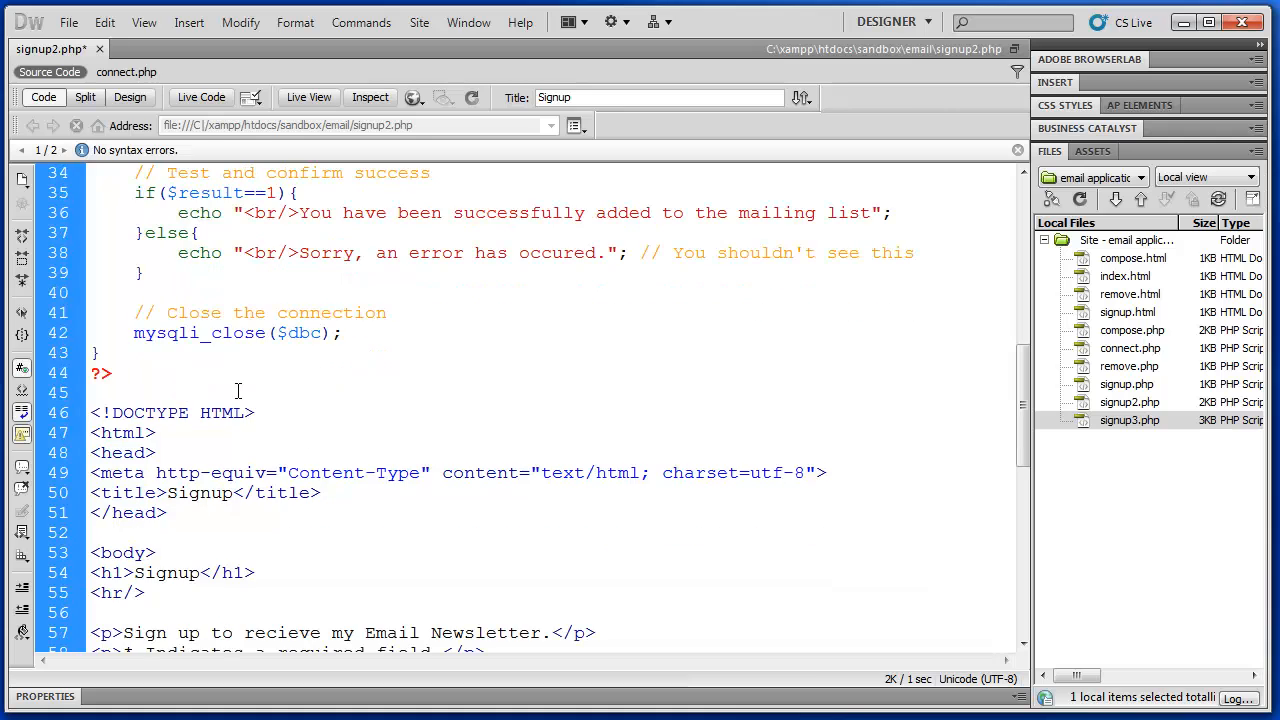
scroll(226, 381, "down", 8)
scroll(229, 394, "down", 3)
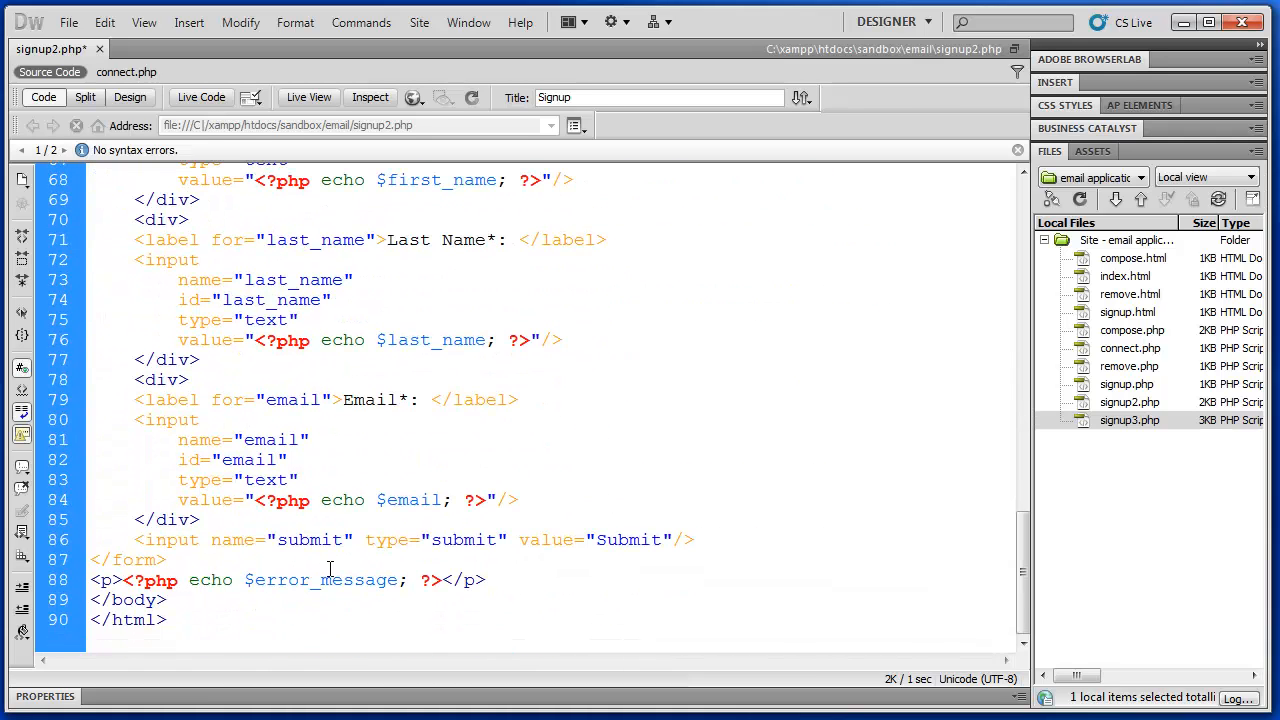
scroll(608, 560, "up", 7)
scroll(608, 551, "up", 8)
scroll(608, 551, "up", 3)
scroll(606, 549, "up", 1)
scroll(606, 549, "up", 2)
scroll(684, 372, "up", 1)
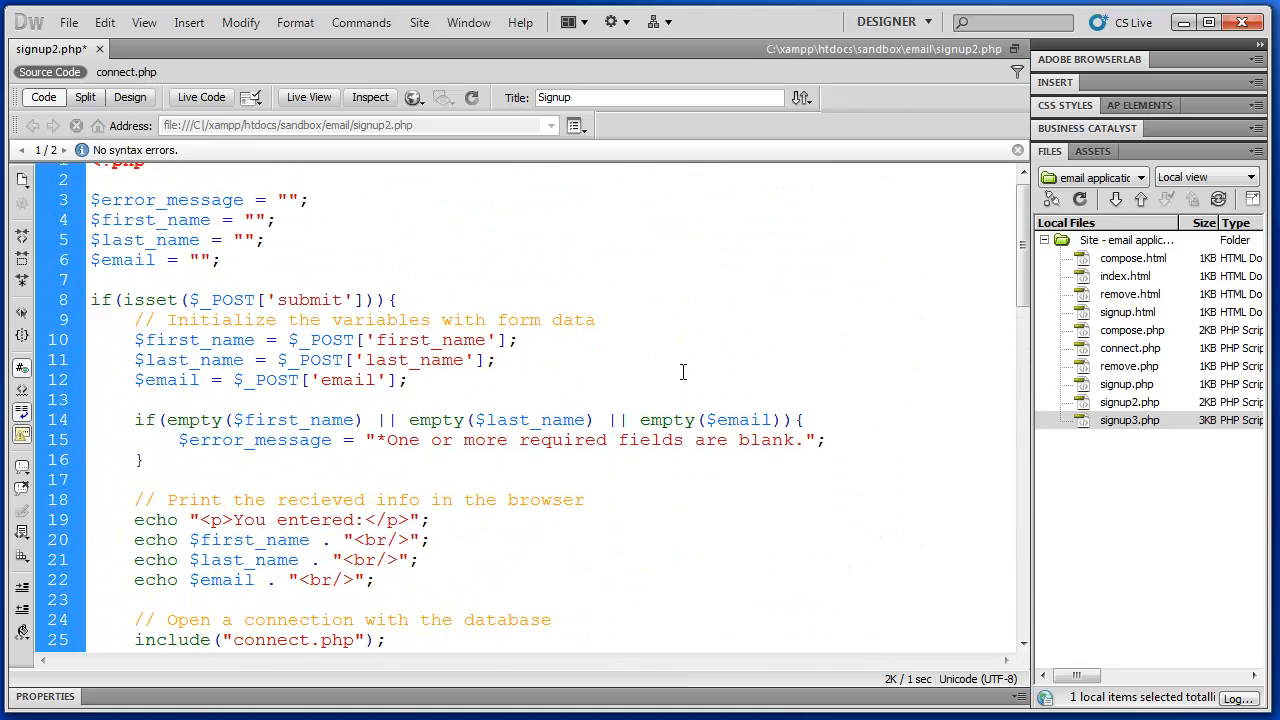
left_click(152, 461)
type("else{")
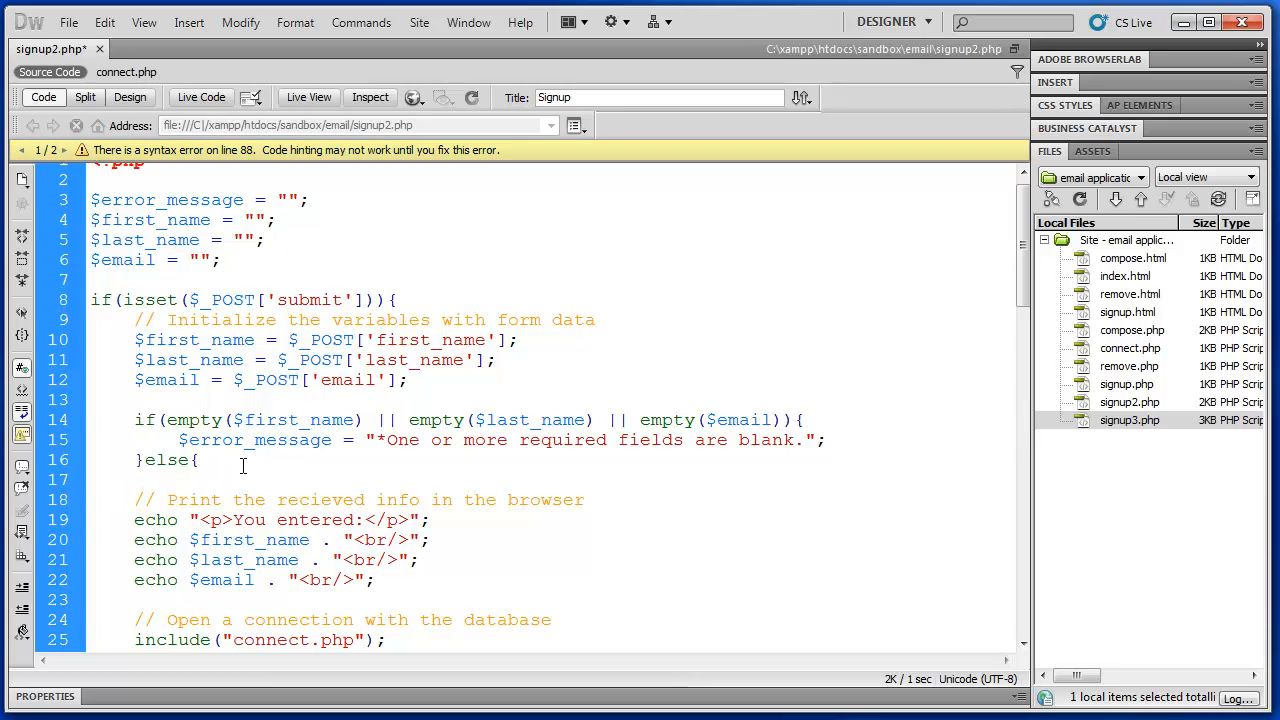
key("Delete")
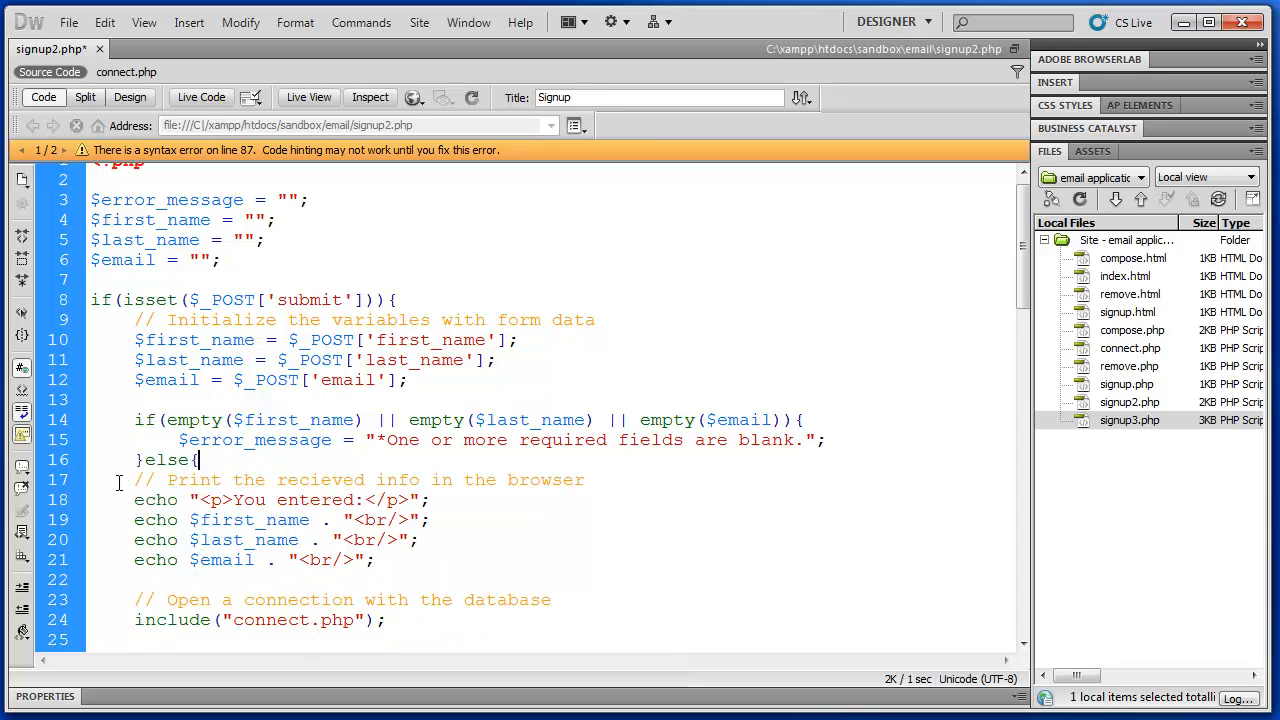
mouse_move(92, 486)
left_mouse_down()
mouse_move(229, 376)
mouse_move(225, 398)
left_mouse_up()
scroll(225, 398, "down", 6)
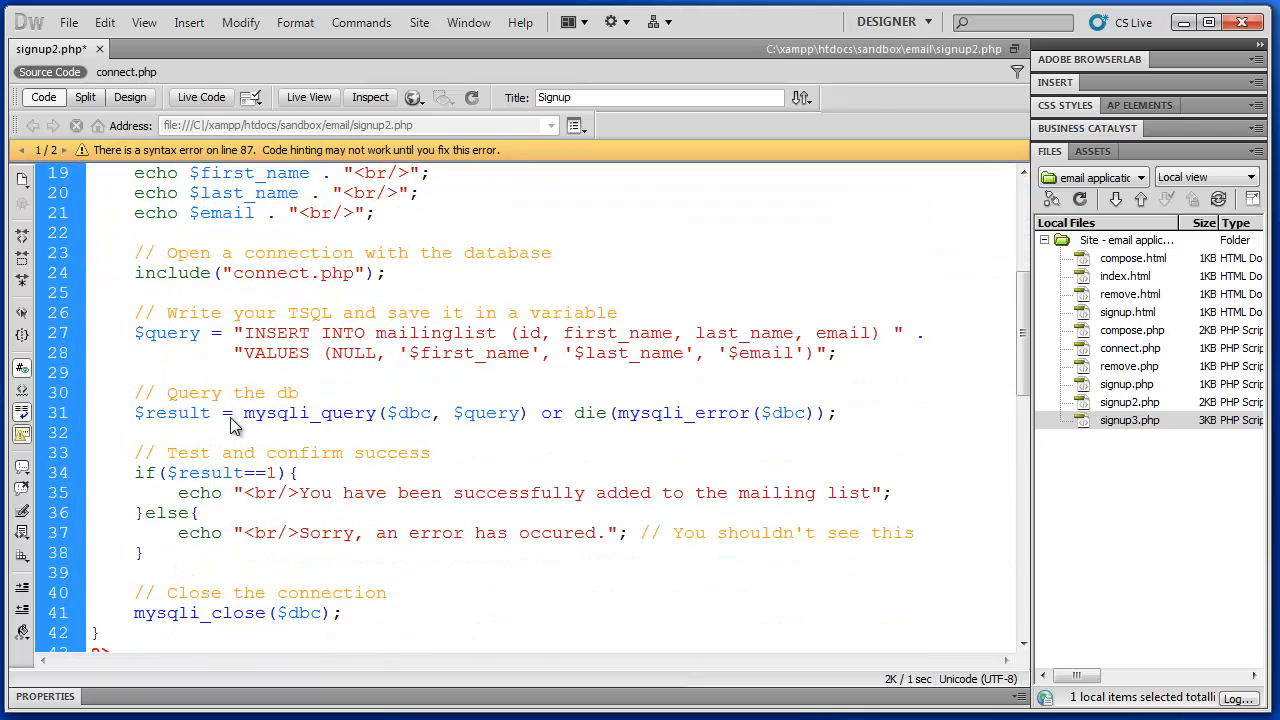
scroll(232, 420, "down", 3)
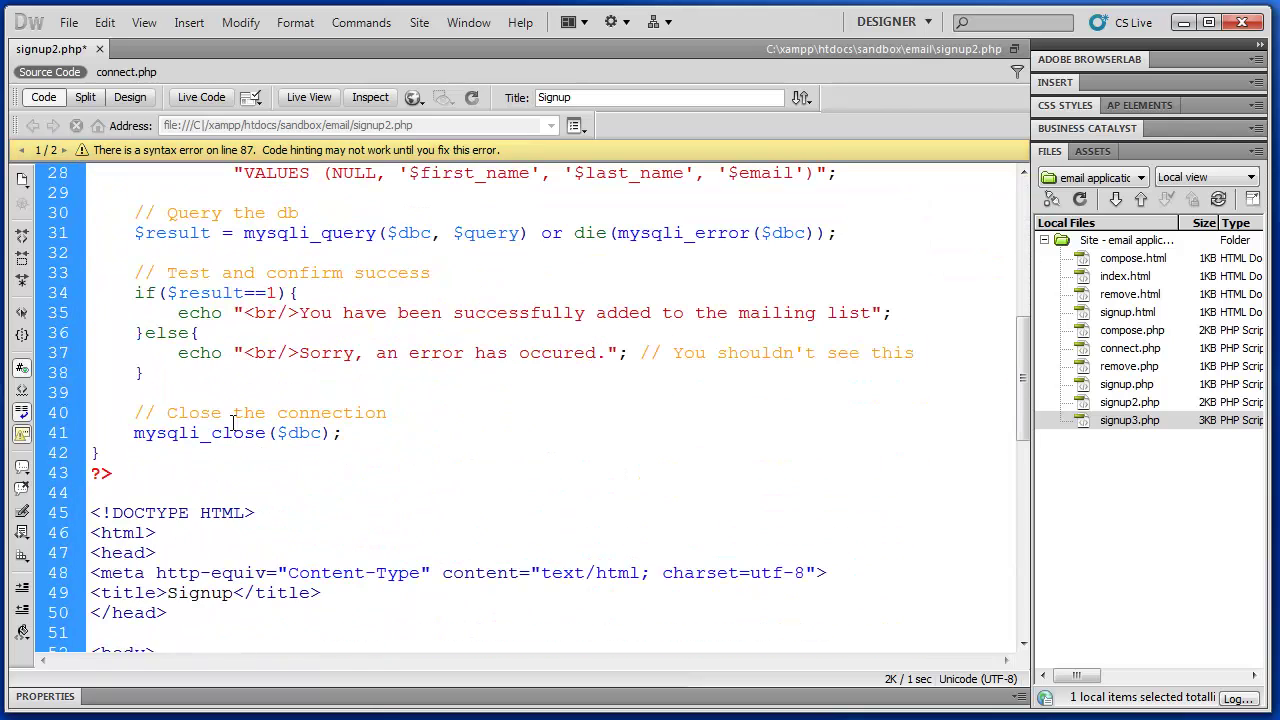
left_click(346, 433, "shift")
scroll(400, 470, "up", 4)
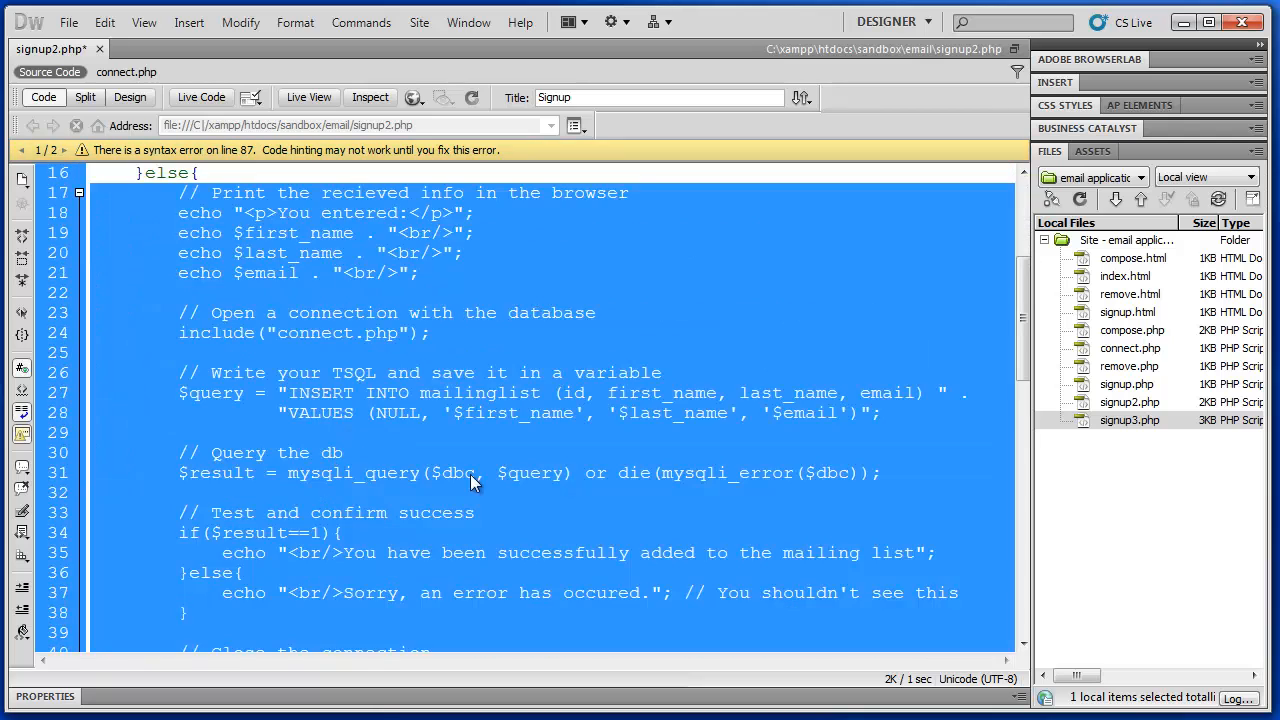
scroll(447, 508, "down", 5)
key("Tab")
left_click(398, 373)
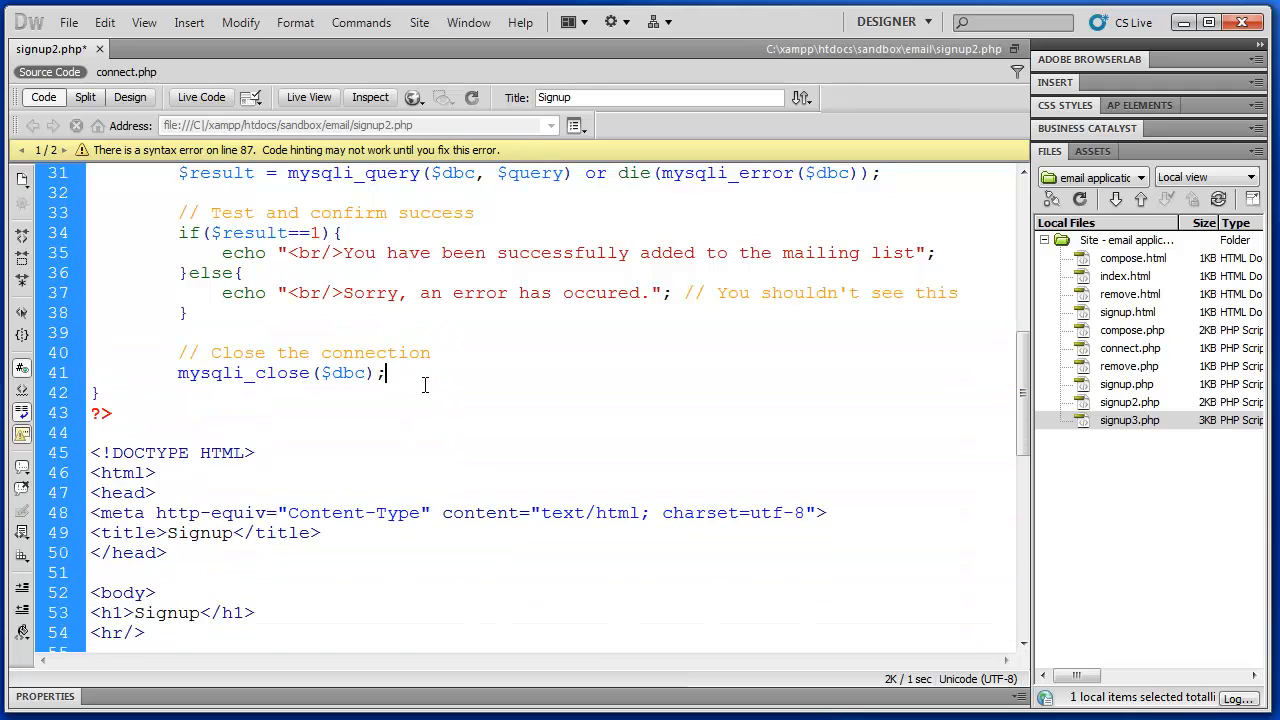
key("Return")
key("BackSpace")
type("}")
left_click_drag(345, 395, 160, 172)
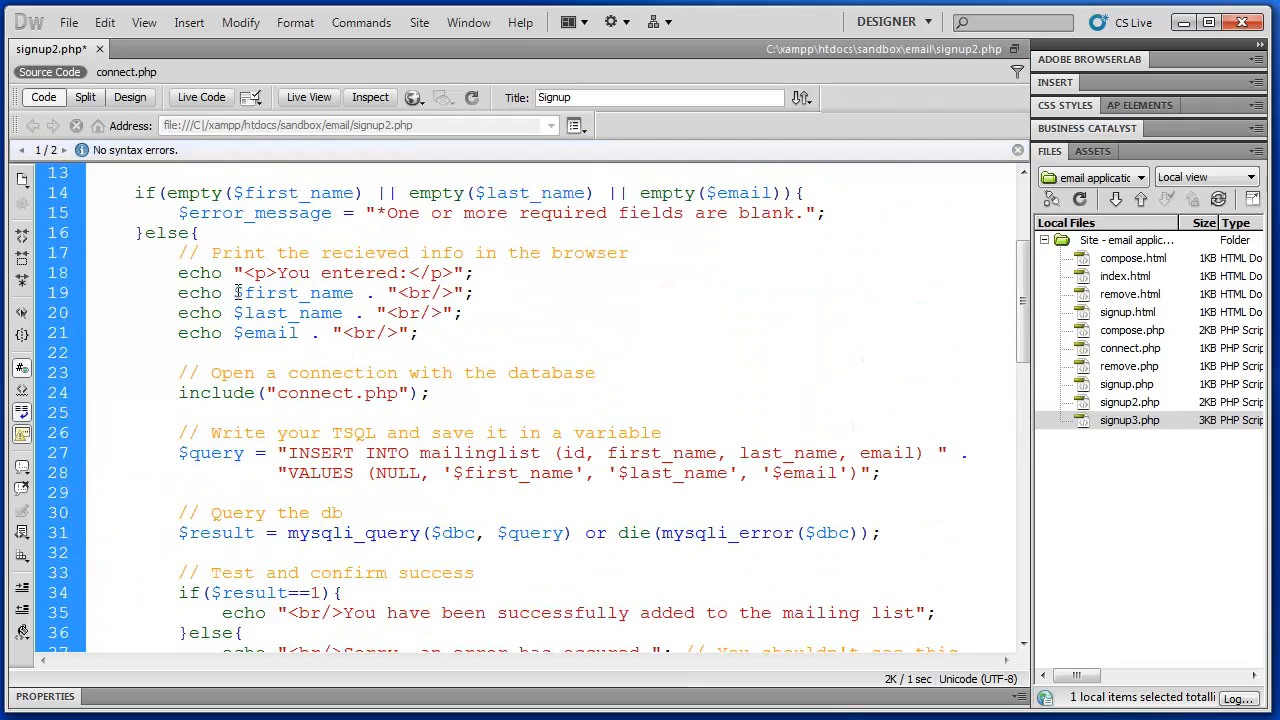
left_click(163, 260)
scroll(170, 280, "down", 1)
scroll(177, 300, "down", 2)
scroll(177, 320, "up", 2)
scroll(181, 318, "up", 1)
scroll(308, 258, "up", 2)
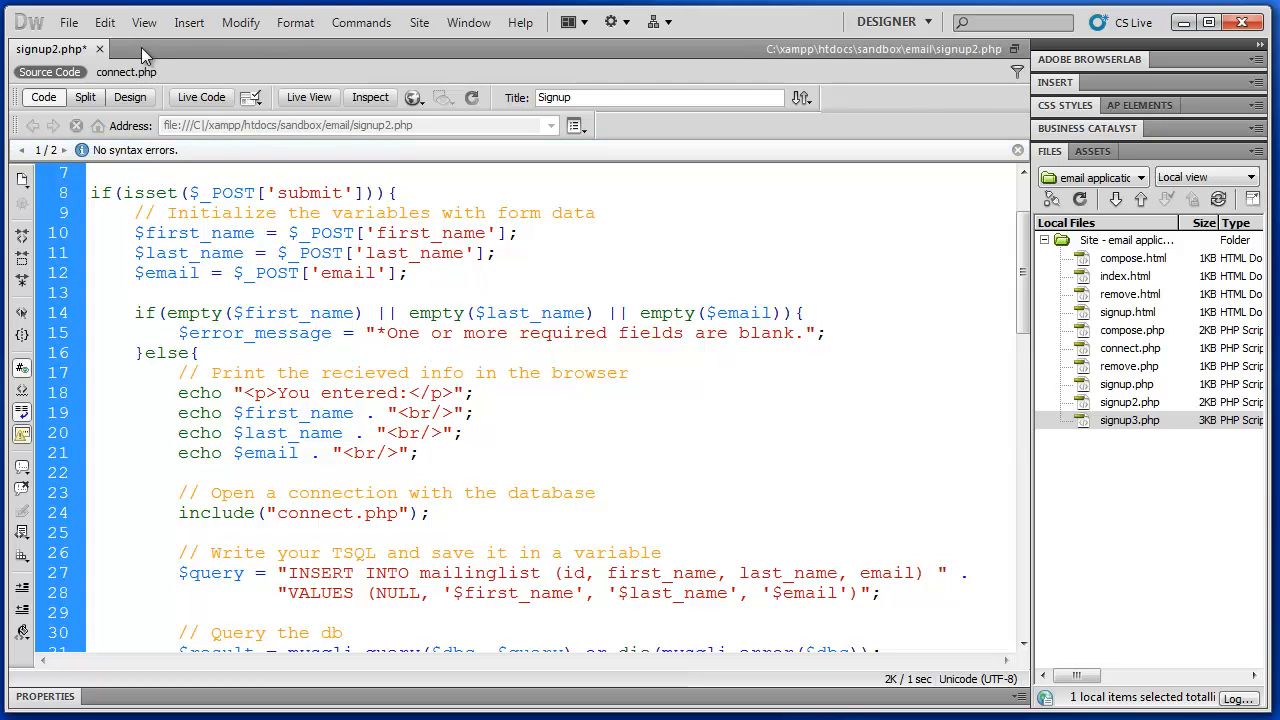
Save signup2.php and preview the Signup page in Internet Explorer
left_click(67, 22)
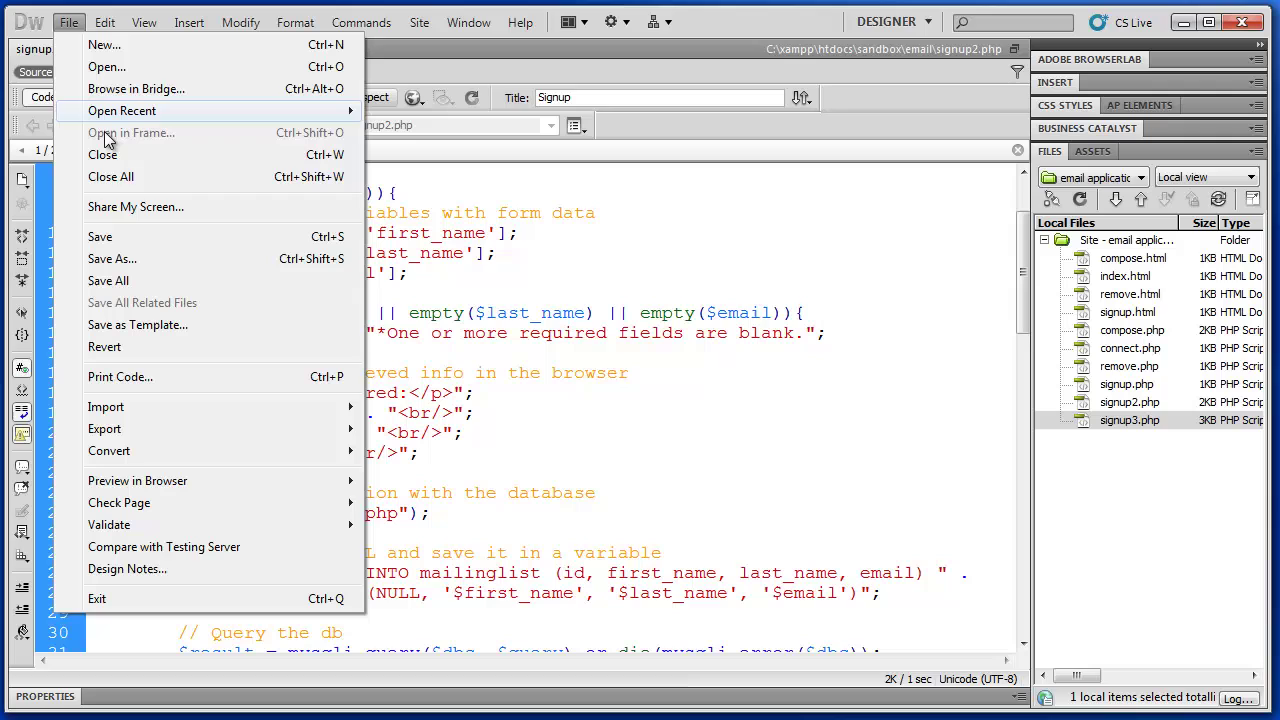
left_click(120, 237)
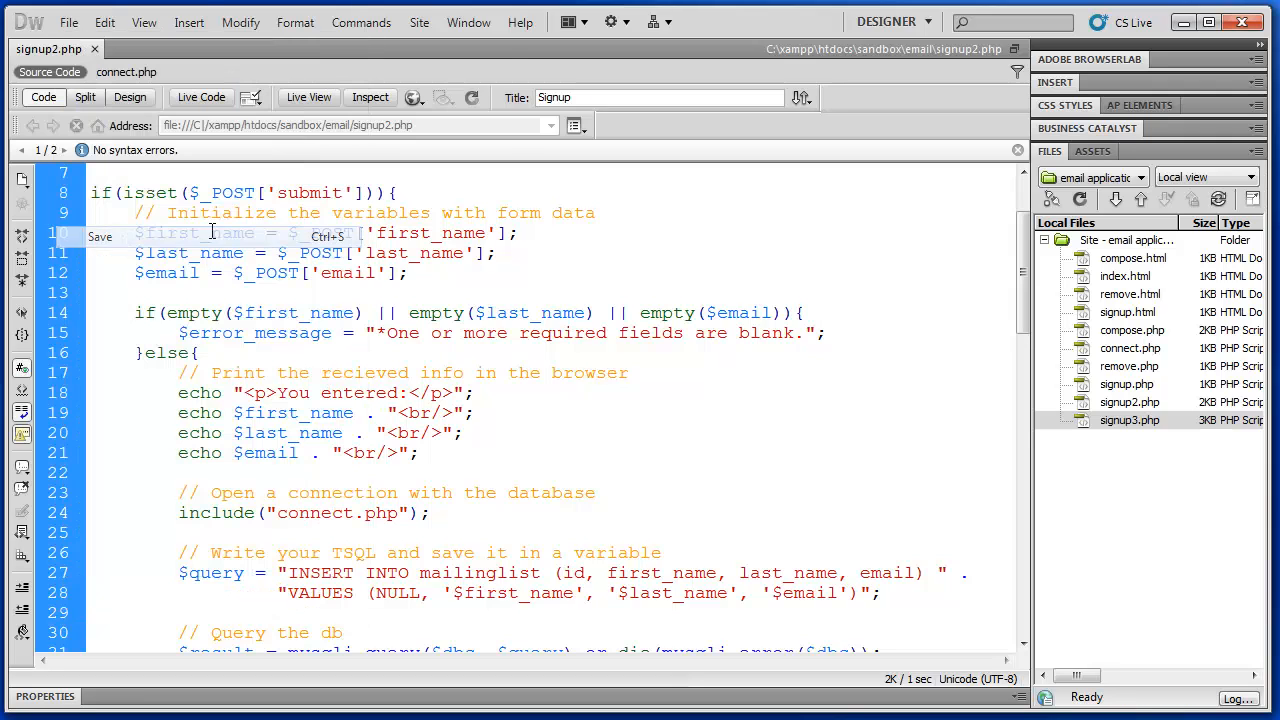
left_click(412, 97)
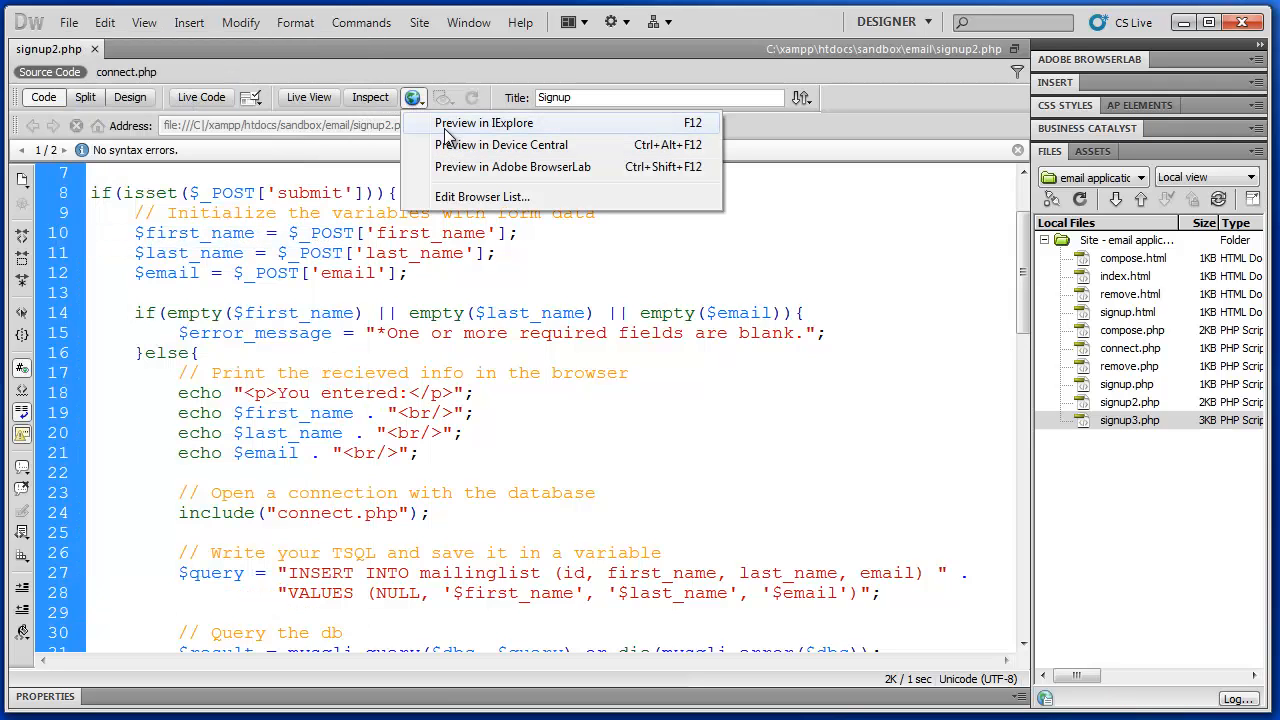
left_click(450, 125)
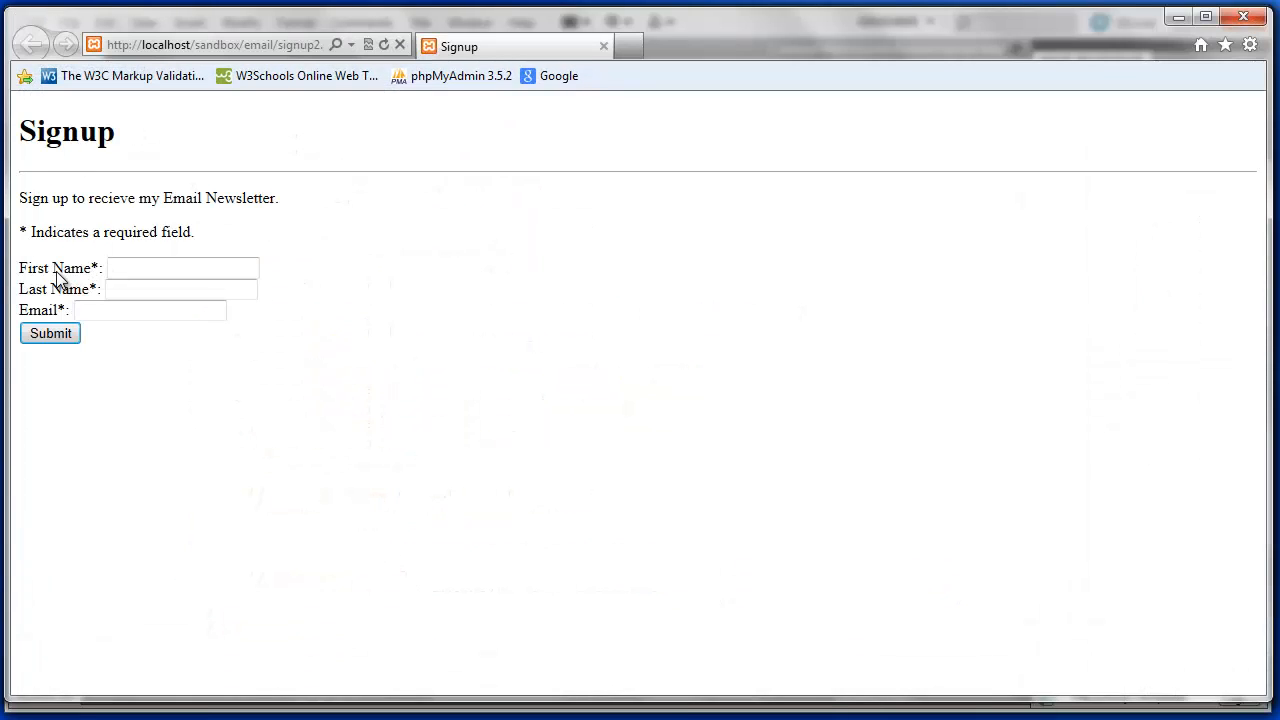
Submit the Signup form empty and with only first name, last name or email to see the blank-fields warning
left_click(40, 337)
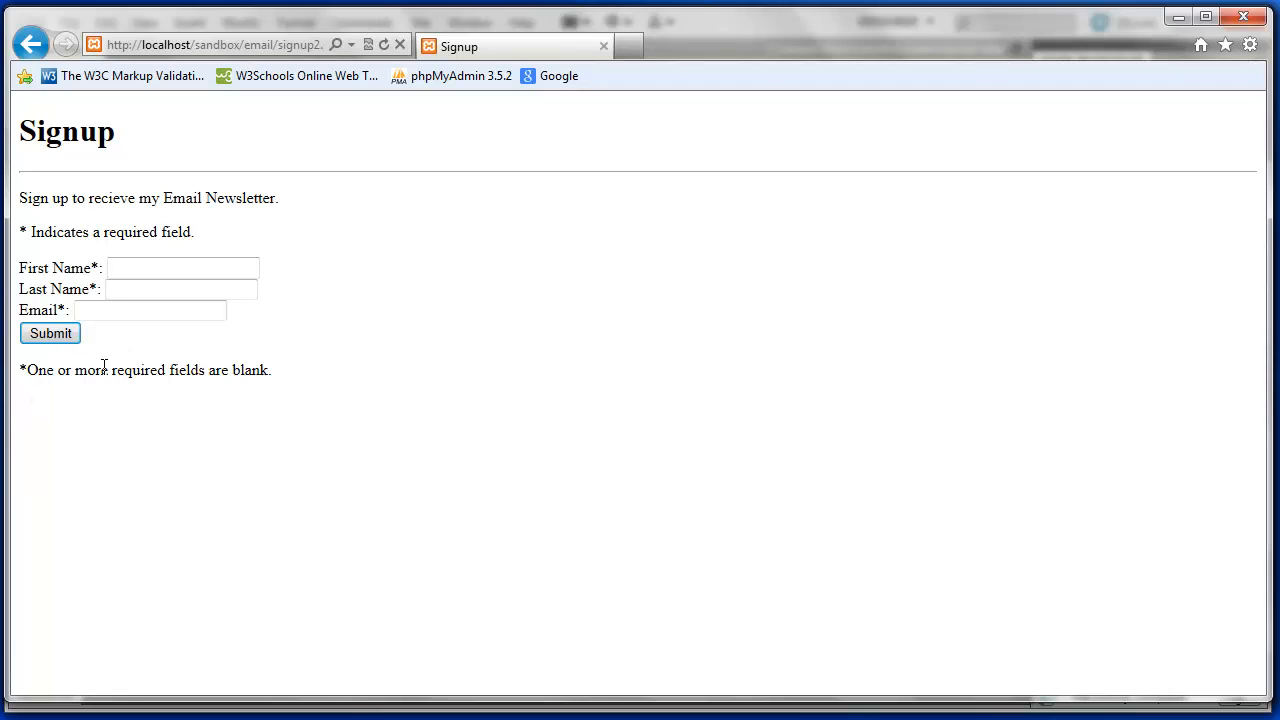
left_click(193, 270)
type("asdgad")
left_click(70, 345)
left_click(208, 47)
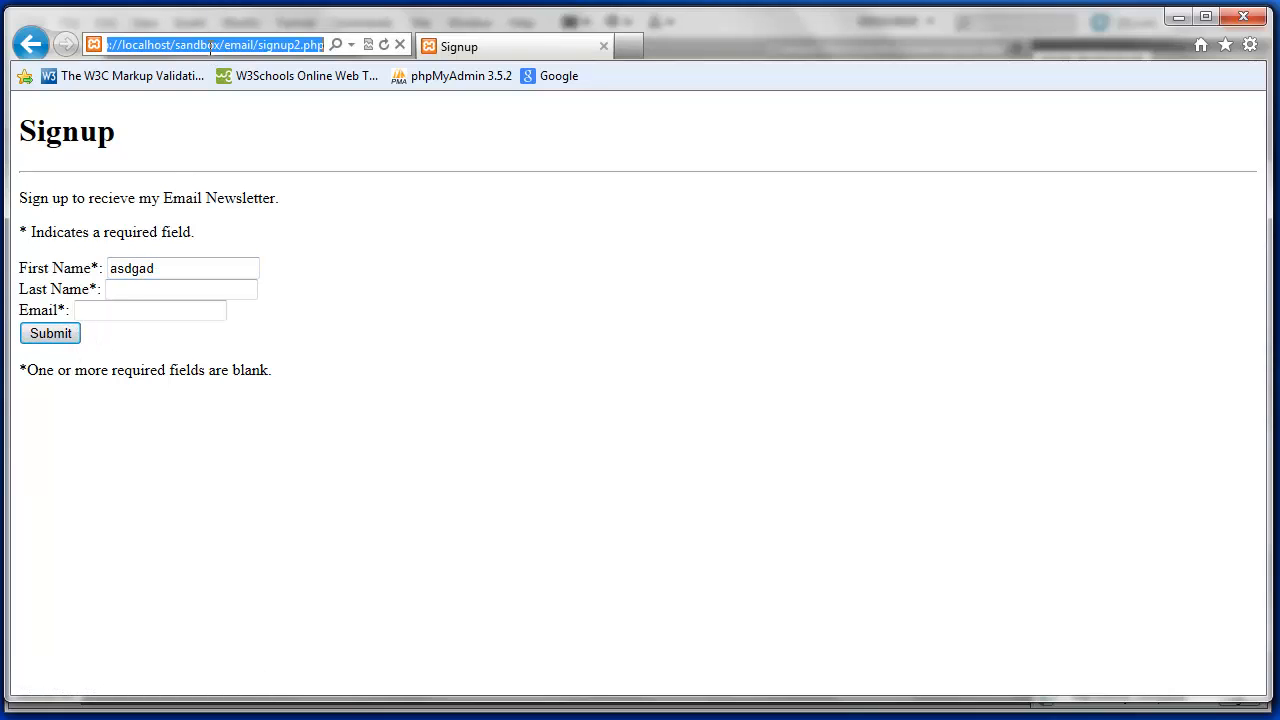
key("Return")
left_click(145, 287)
type("asdfa")
left_click(31, 337)
double_click(160, 288)
key("BackSpace")
left_click(120, 310)
type("afd")
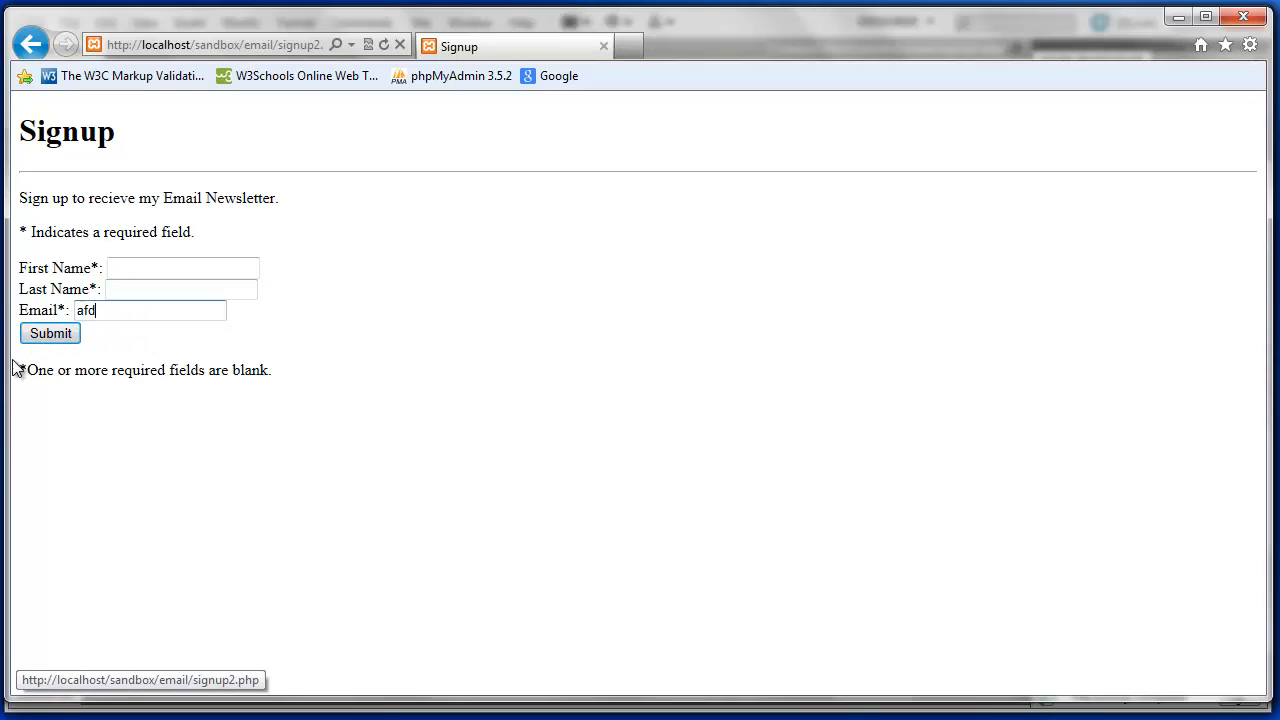
type("g")
left_click(64, 333)
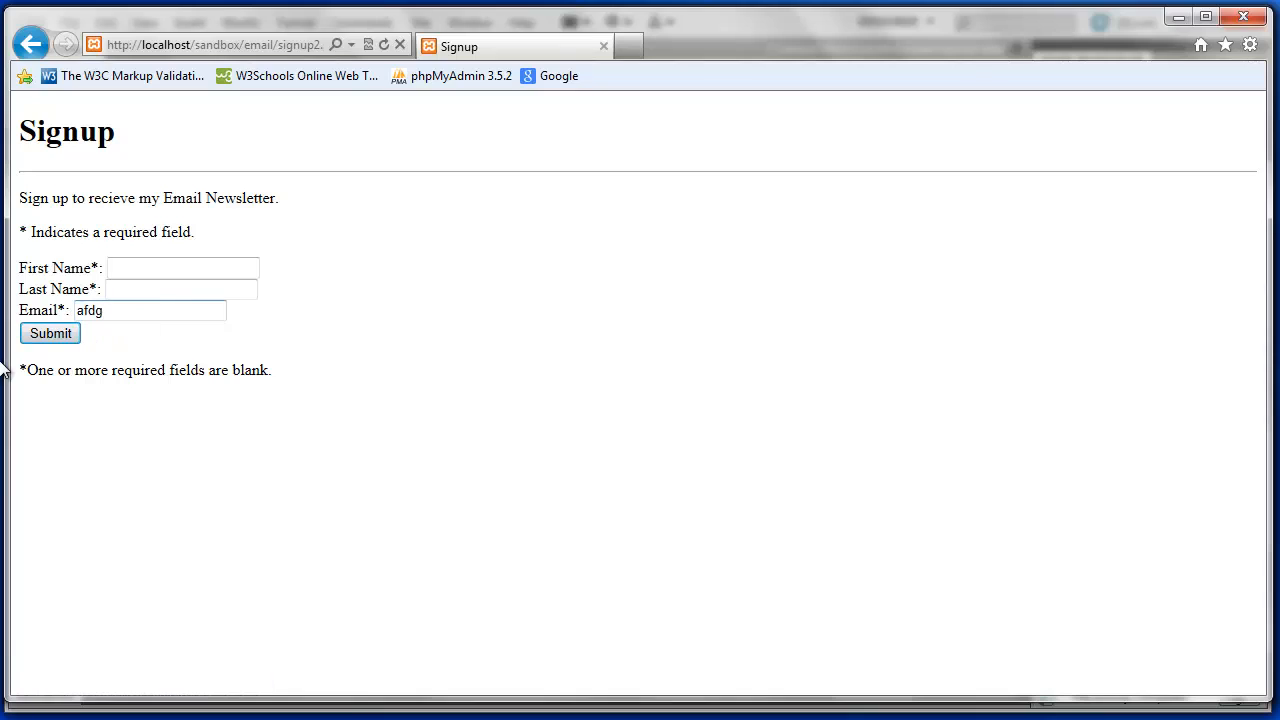
double_click(164, 316)
key("BackSpace")
Fill all three fields and submit so the entry is added to the mailing list
left_click(175, 268)
type("sdfh")
left_click(121, 287)
type("sdh")
left_click(60, 333)
left_click(154, 290)
double_click(154, 290)
key("BackSpace")
left_click(137, 306)
type("adf")
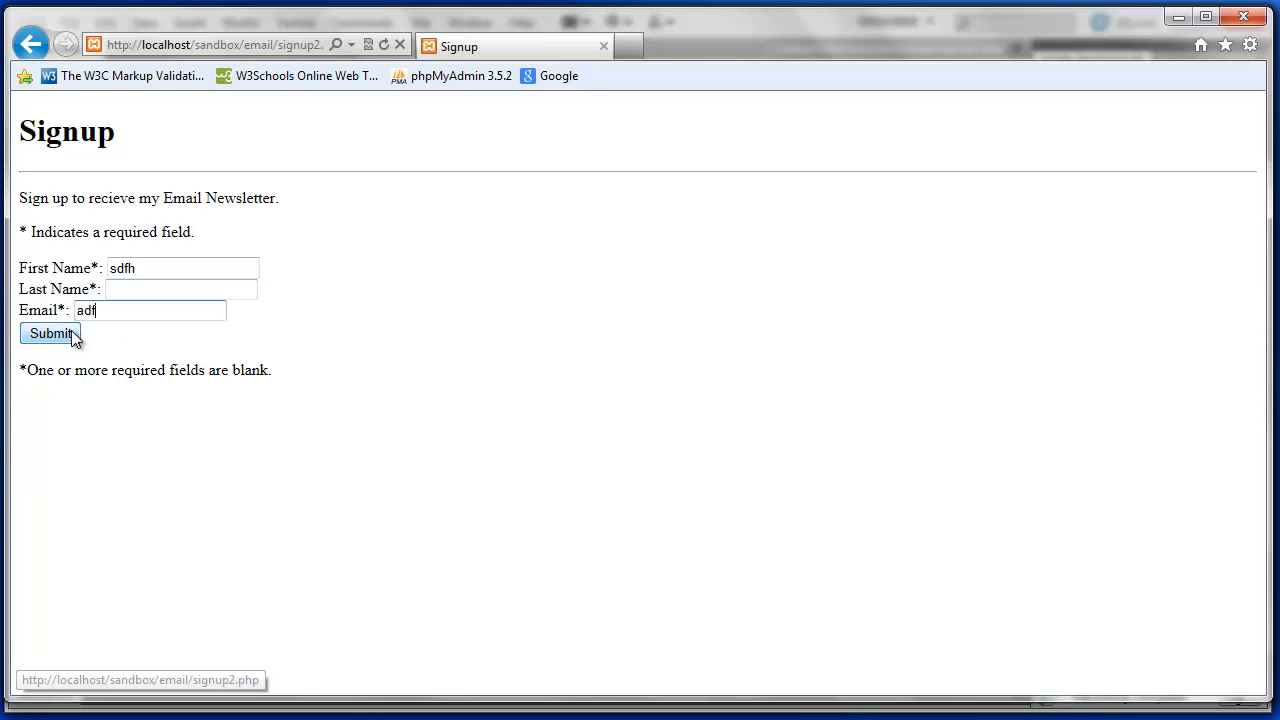
type("g")
left_click(150, 291)
type("ghjdfj")
left_click(118, 310)
key("shift+Left")
key("shift+Left")
key("shift+Left")
type("sghfdsgj")
left_click(57, 336)
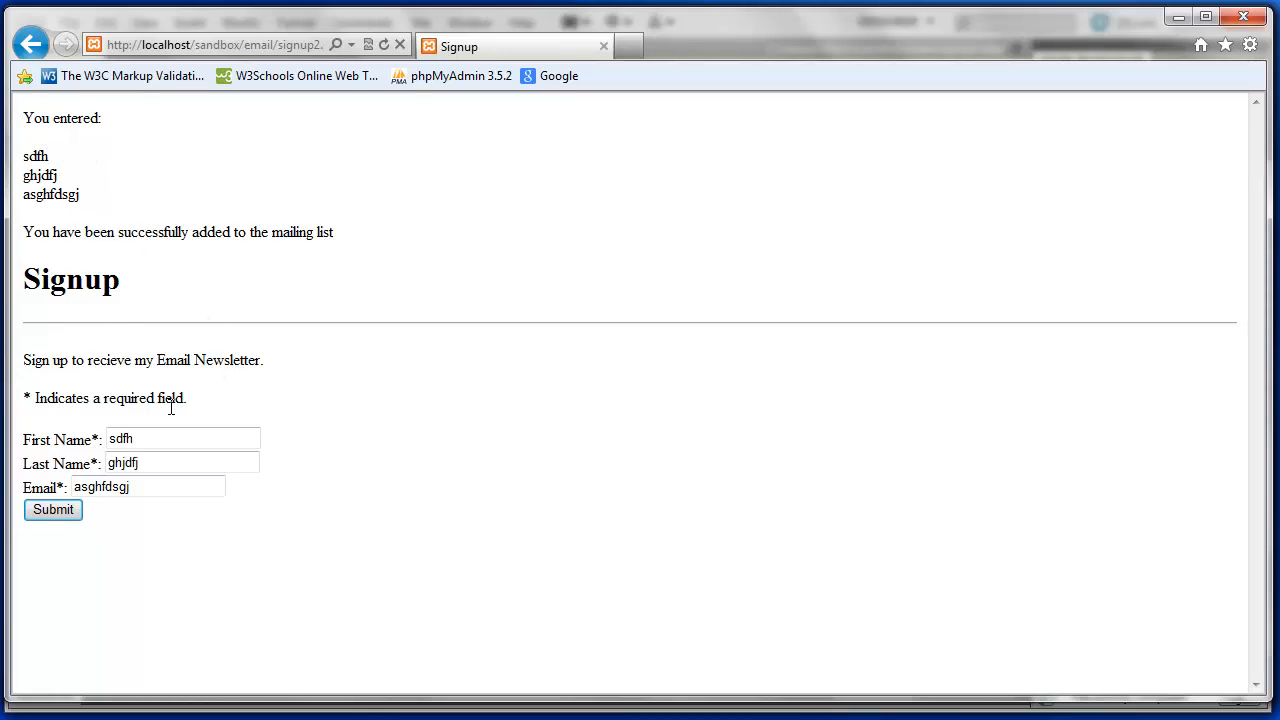
Reload a fresh empty Signup form and return to Dreamweaver
left_click(295, 50)
key("Return")
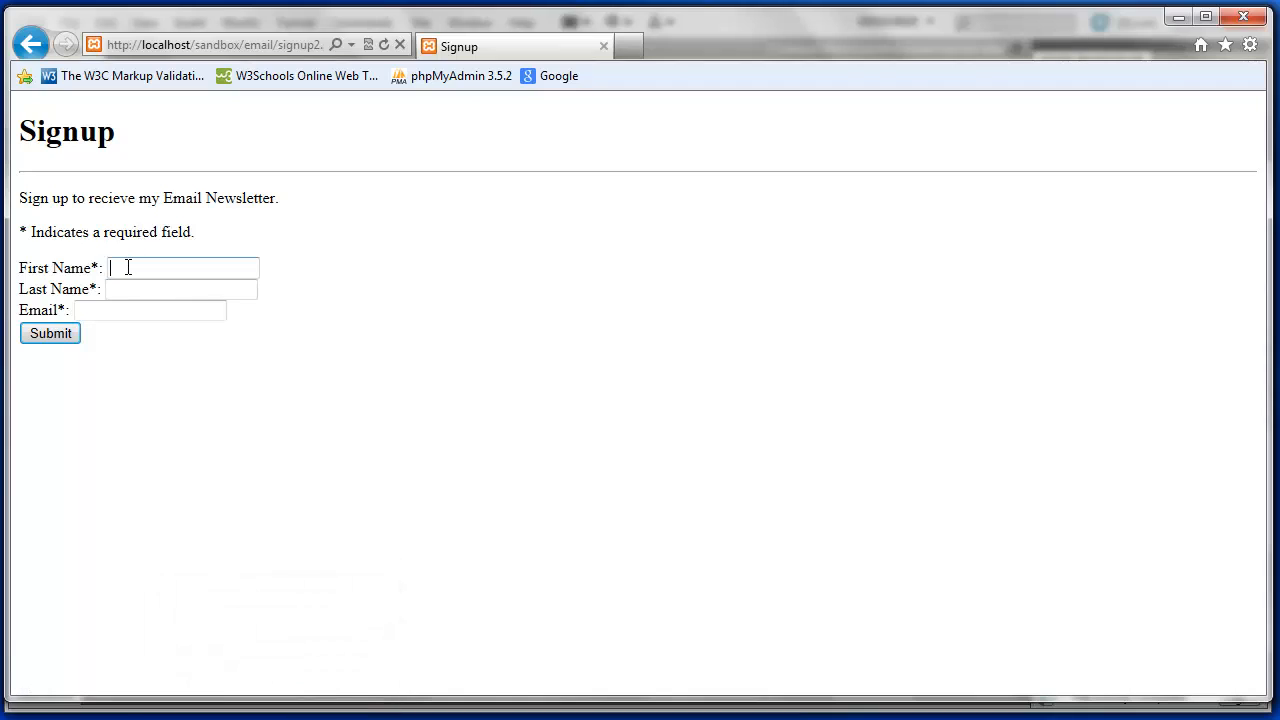
left_click(111, 312)
left_click(112, 266)
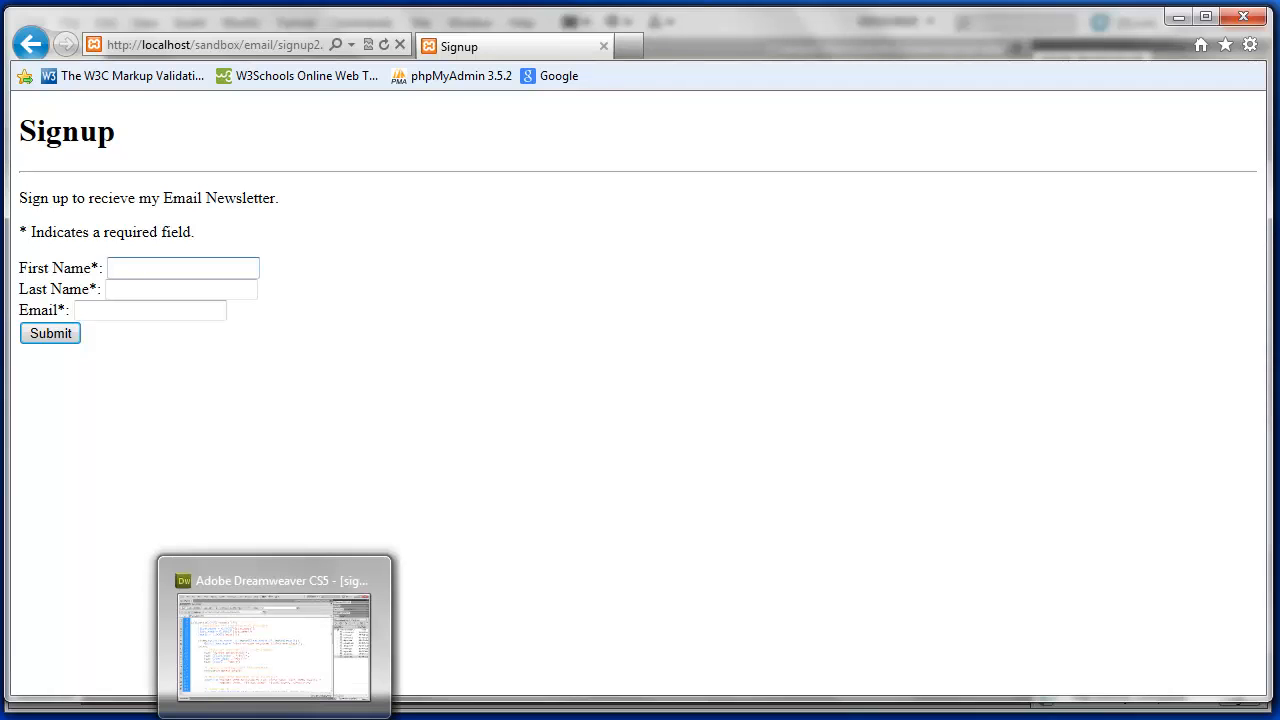
left_click(273, 640)
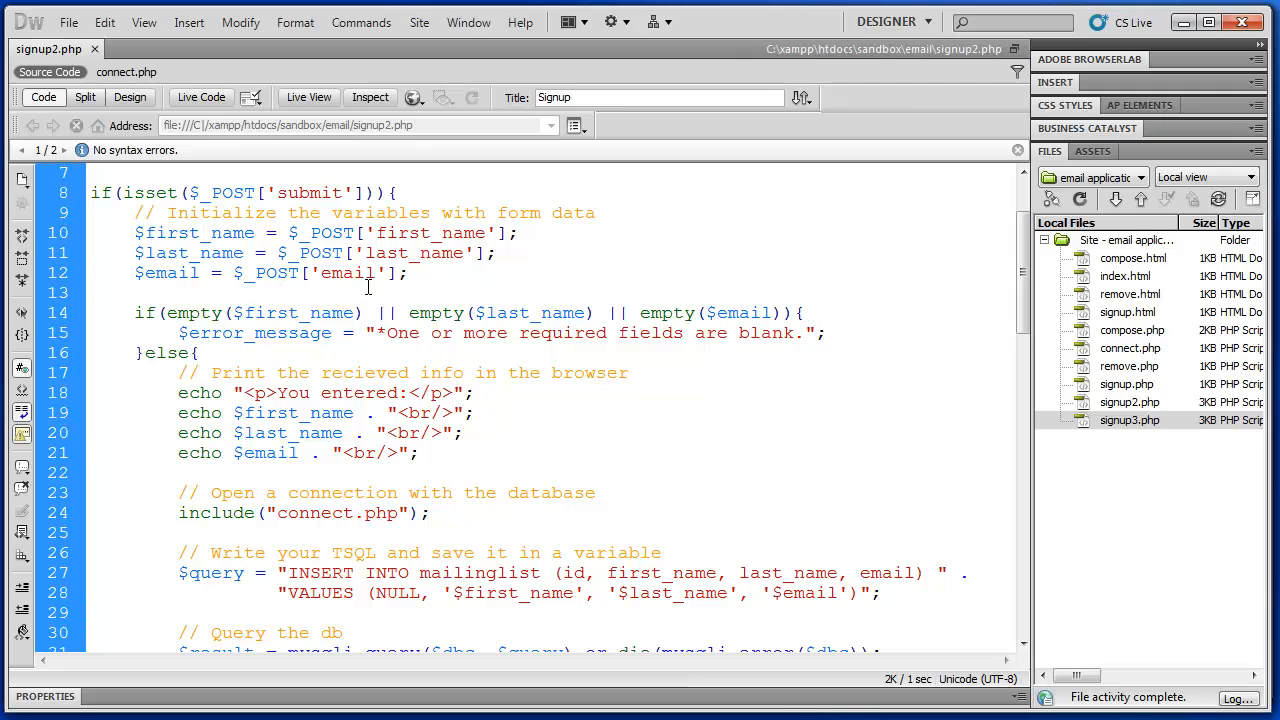
scroll(368, 294, "up", 2)
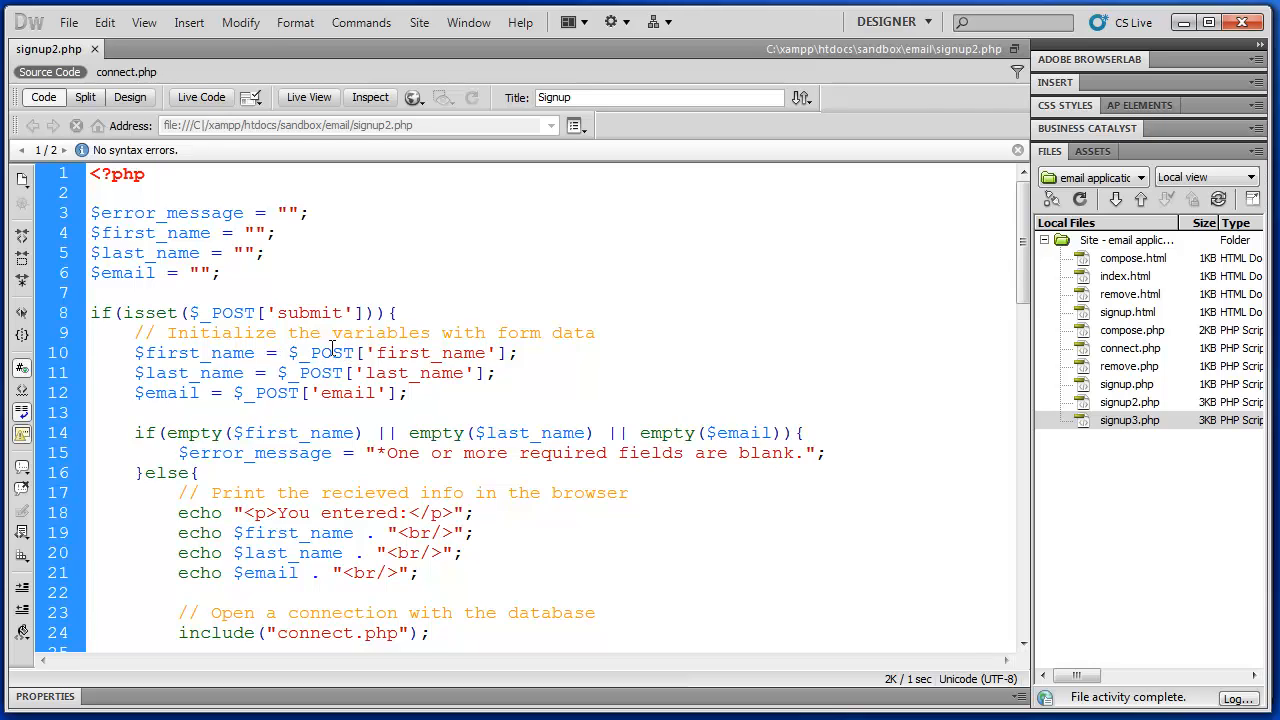
left_click_drag(376, 352, 488, 345)
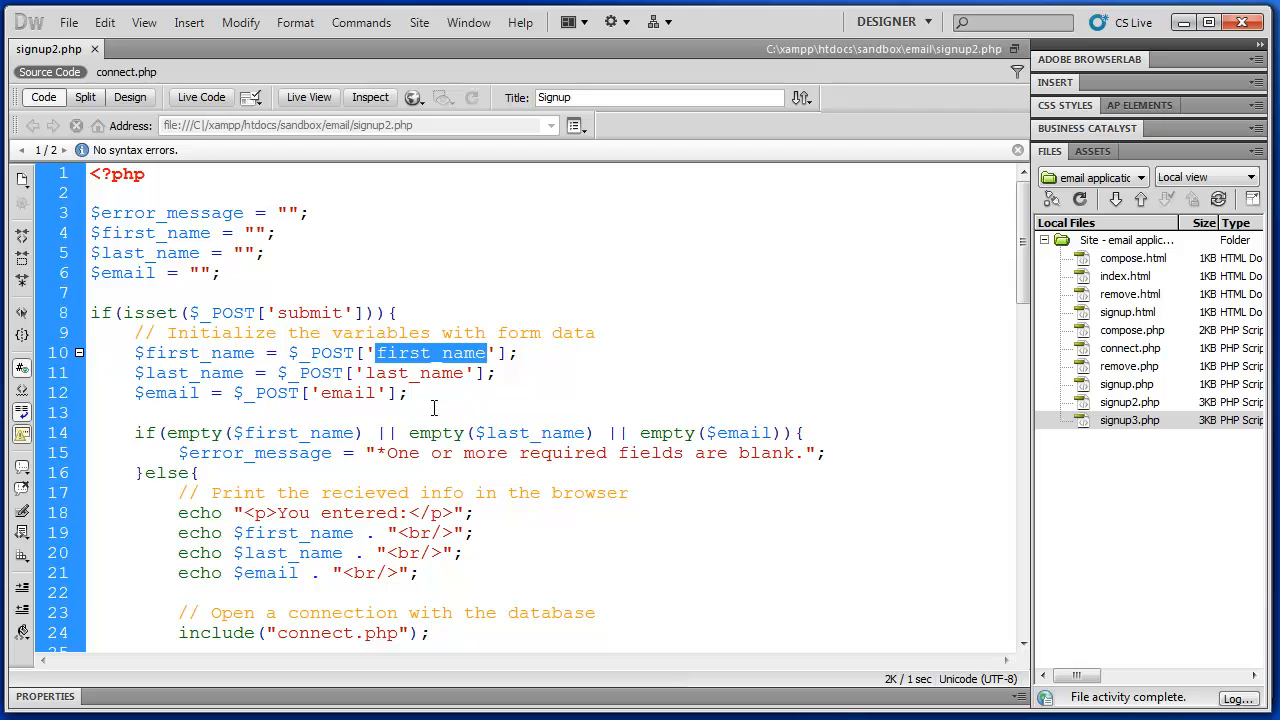
left_click(557, 355)
scroll(316, 390, "down", 2)
scroll(316, 390, "down", 2)
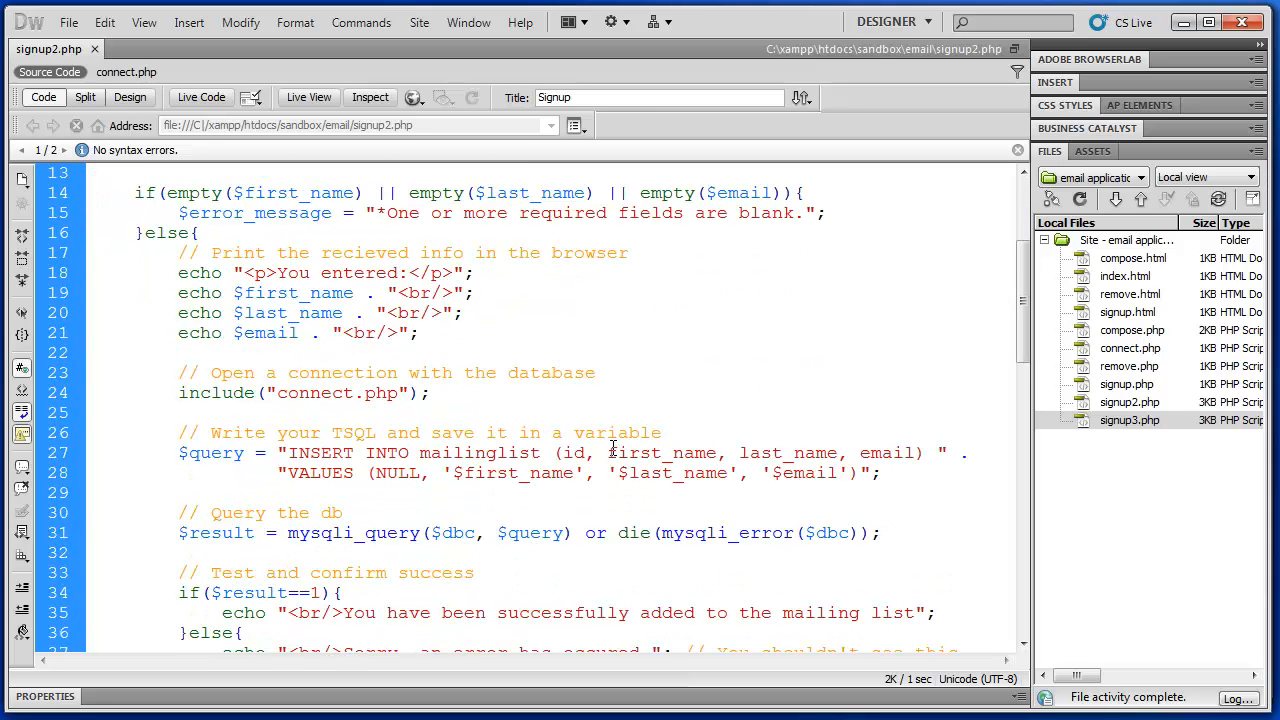
left_click_drag(607, 452, 719, 452)
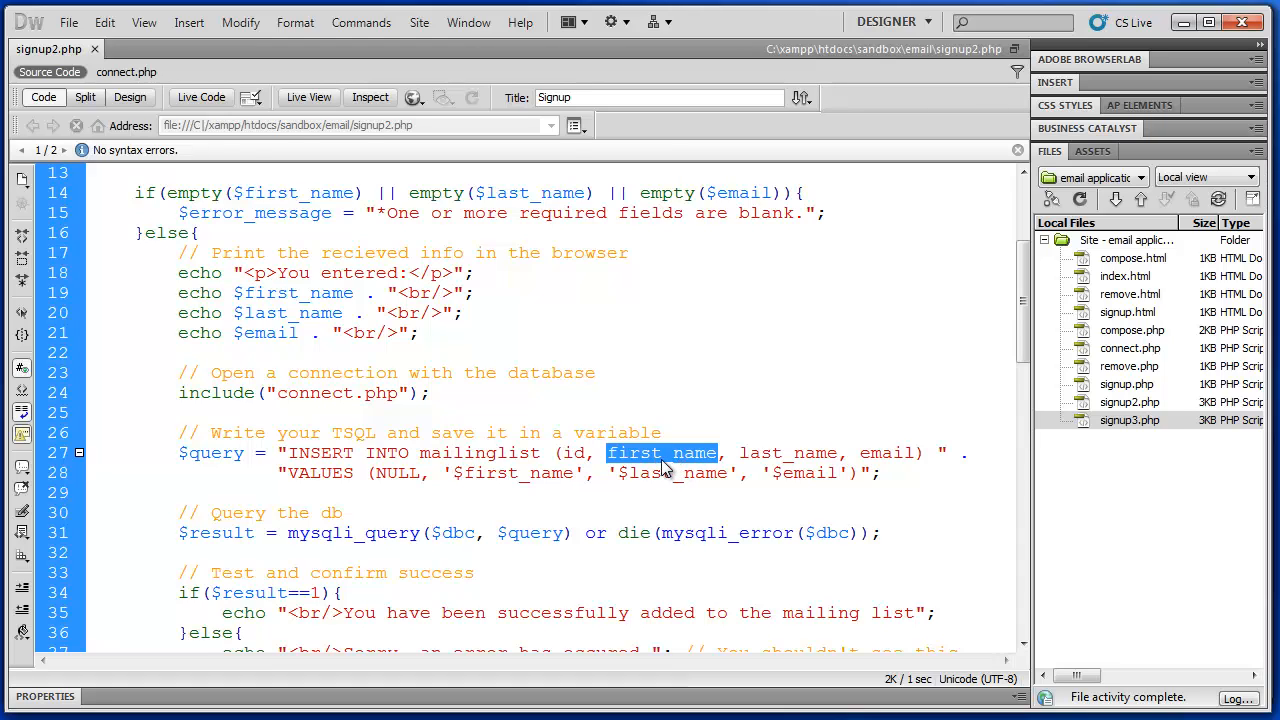
left_click(662, 456)
double_click(622, 453)
scroll(633, 463, "up", 4)
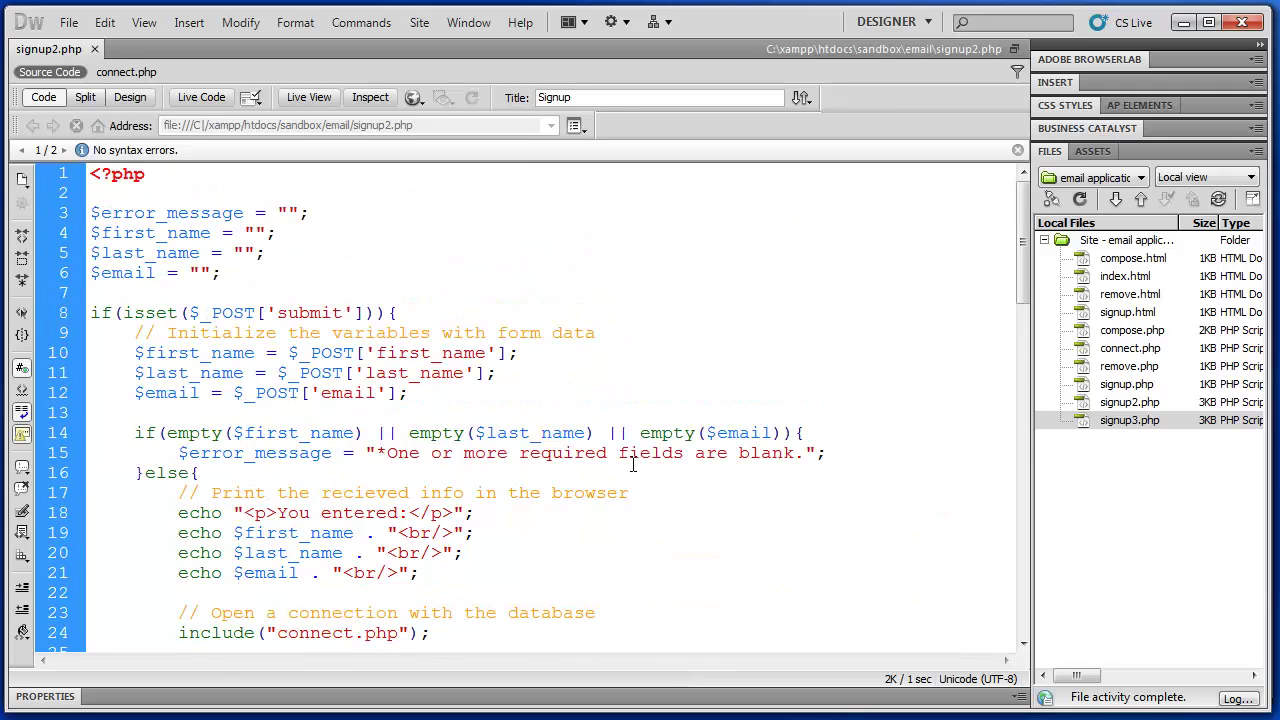
left_click(490, 396)
left_click_drag(290, 353, 497, 362)
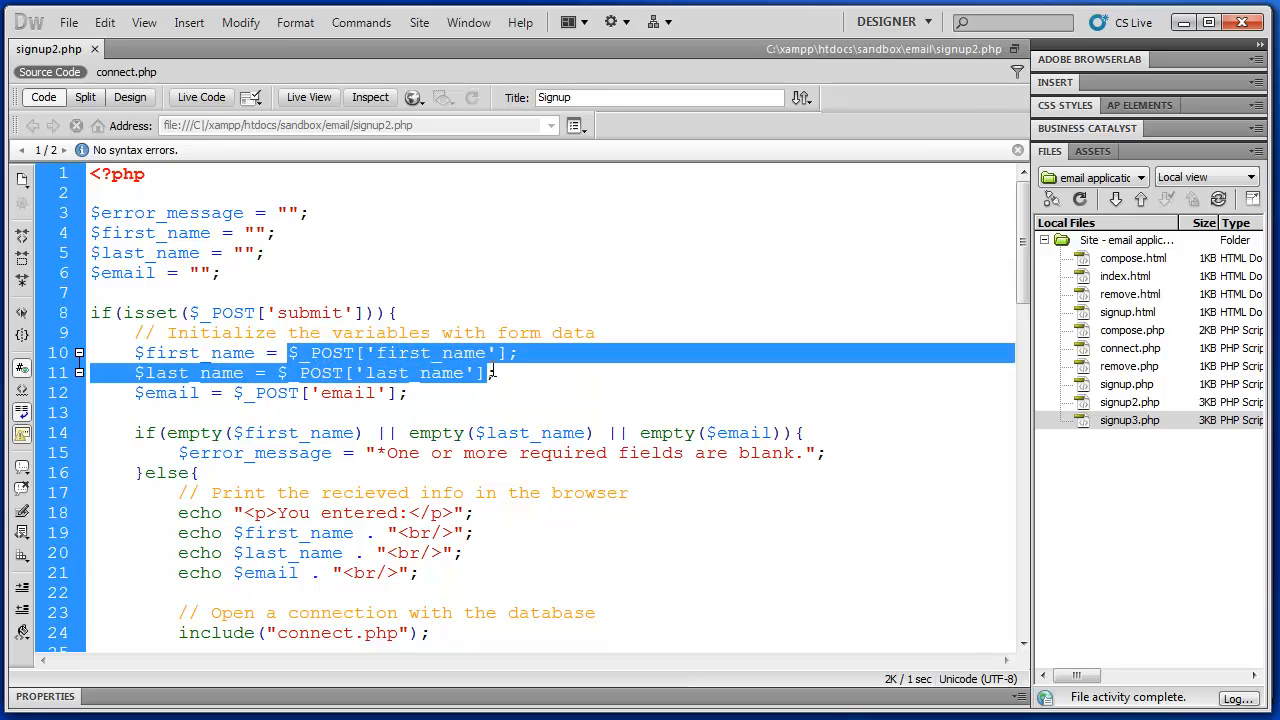
left_click(292, 358)
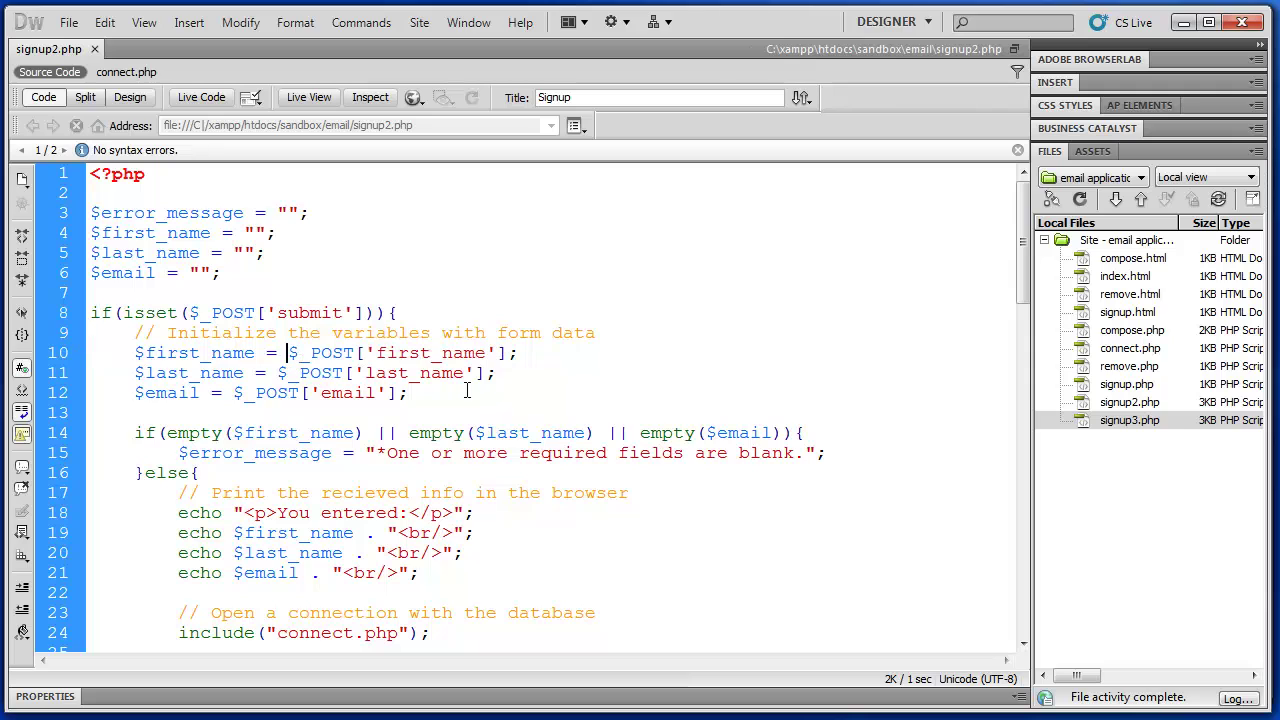
Cut the database connection comment and include lines out of the else branch
left_click(555, 378)
scroll(358, 410, "down", 3)
scroll(356, 418, "down", 1)
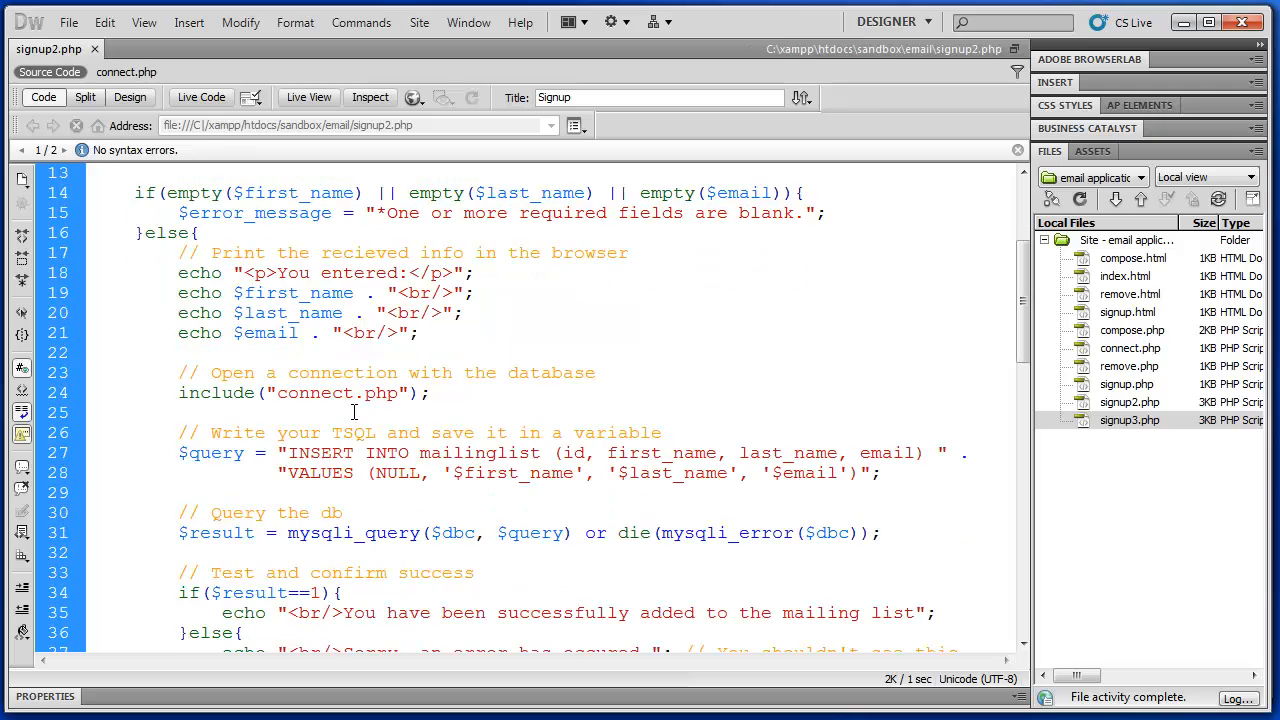
scroll(350, 424, "down", 3)
scroll(343, 430, "up", 2)
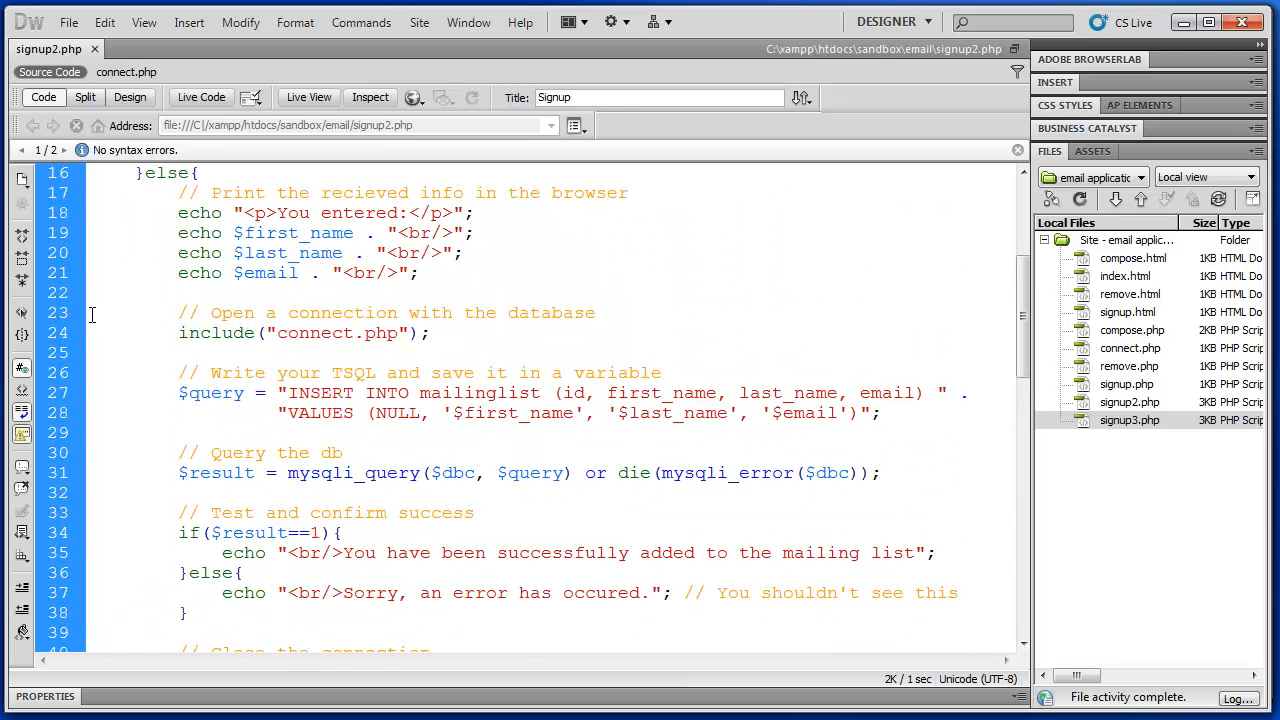
left_click_drag(443, 337, 30, 315)
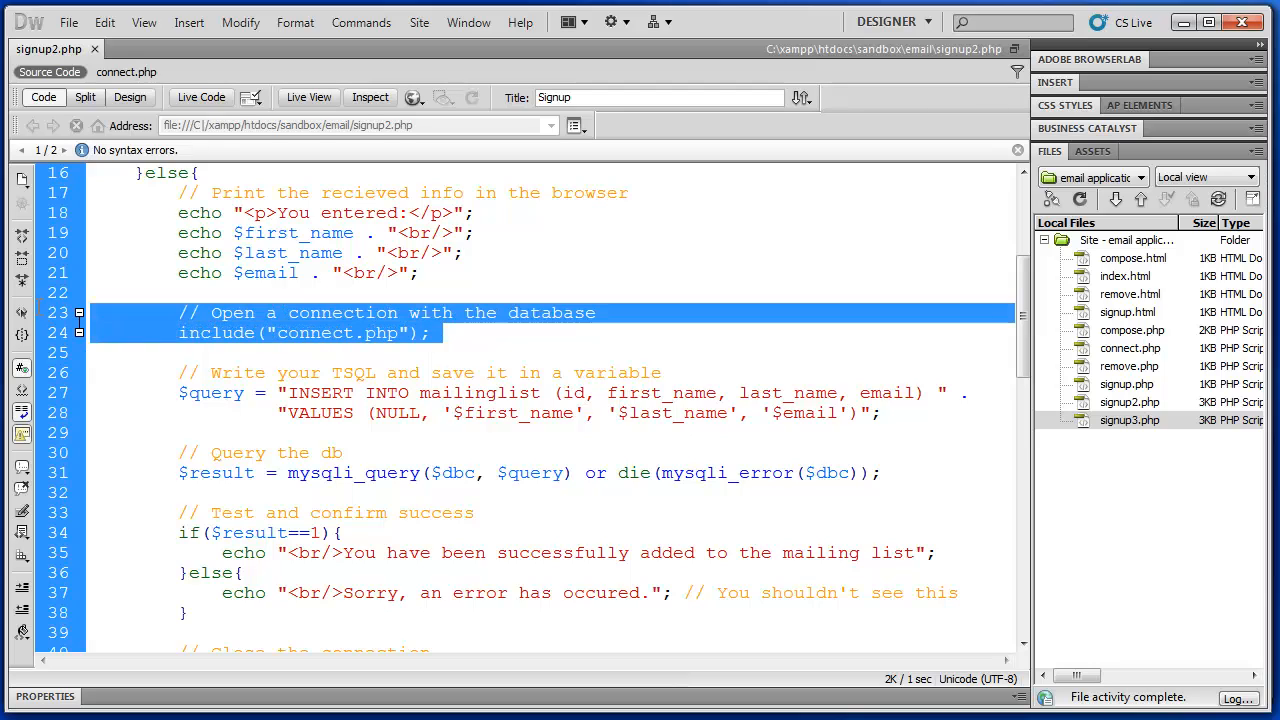
key("Delete")
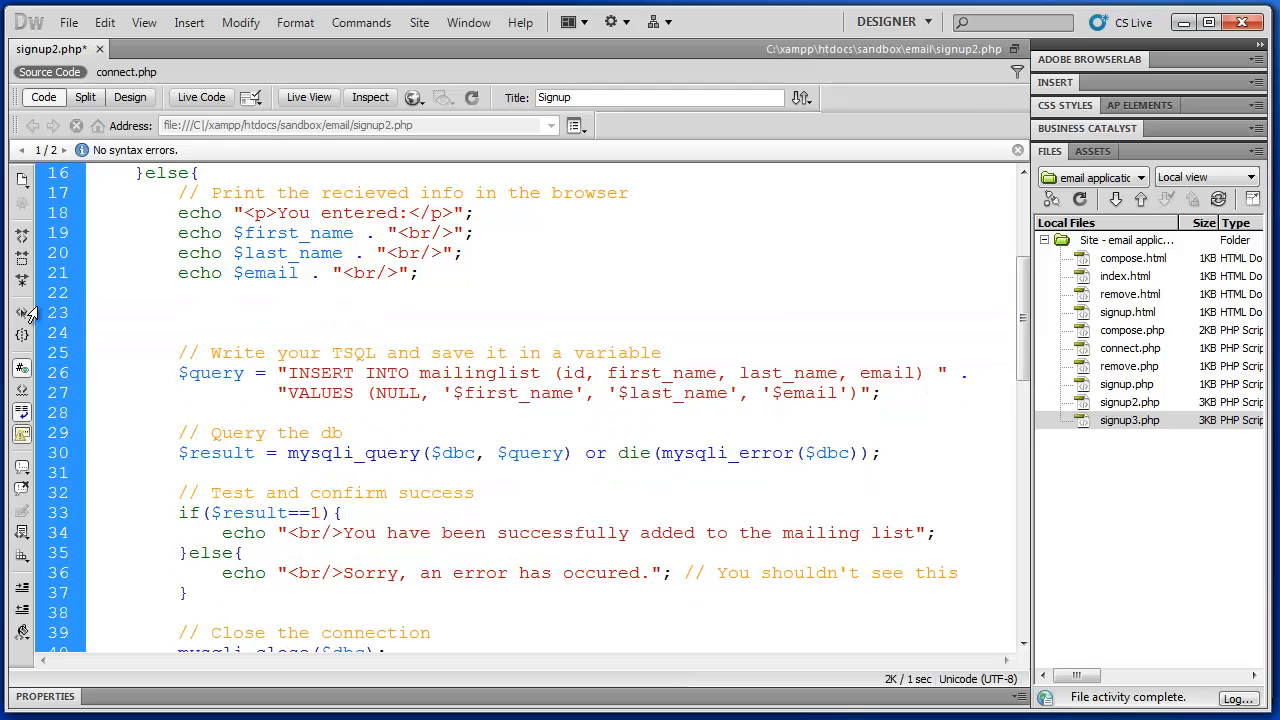
key("BackSpace")
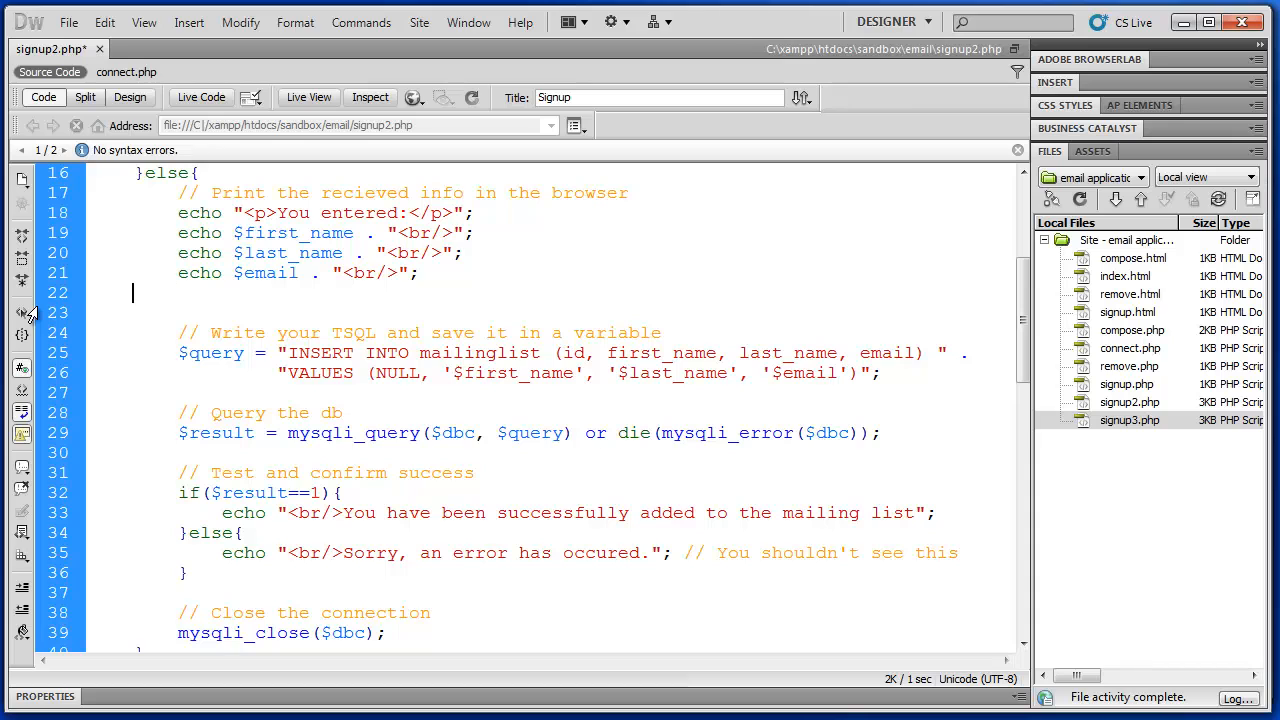
key("BackSpace")
scroll(342, 234, "up", 2)
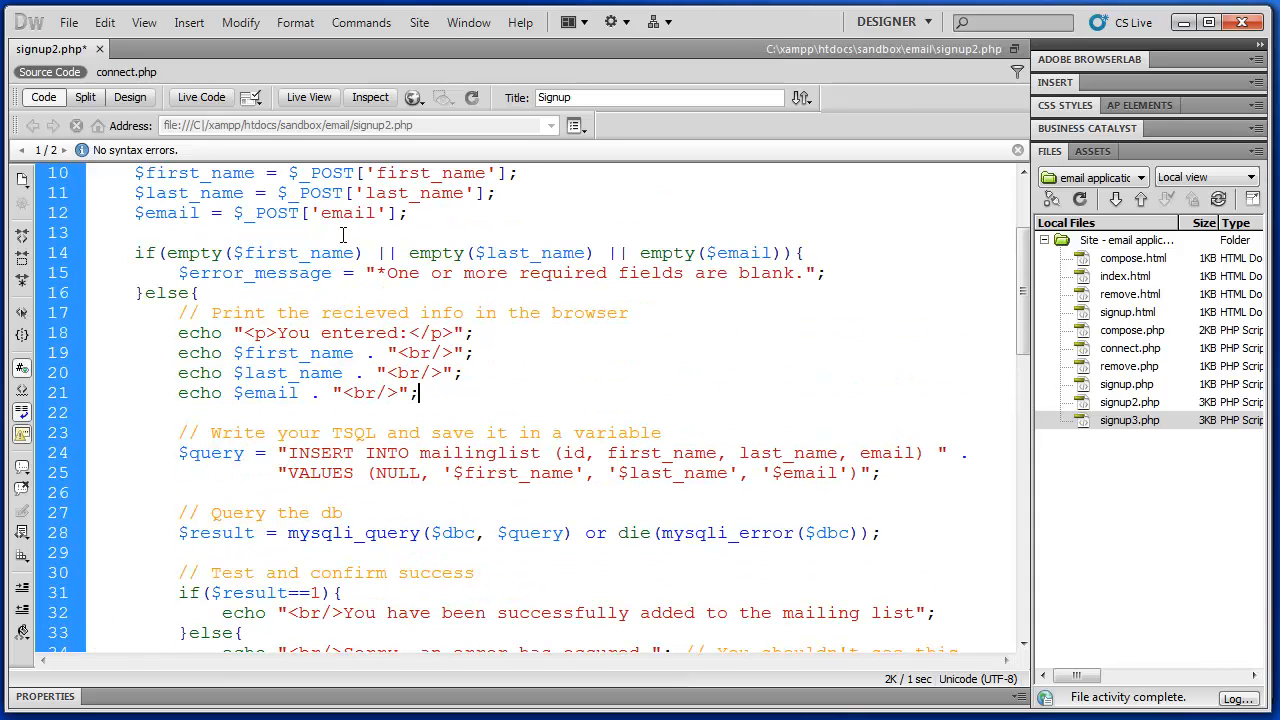
scroll(342, 234, "up", 1)
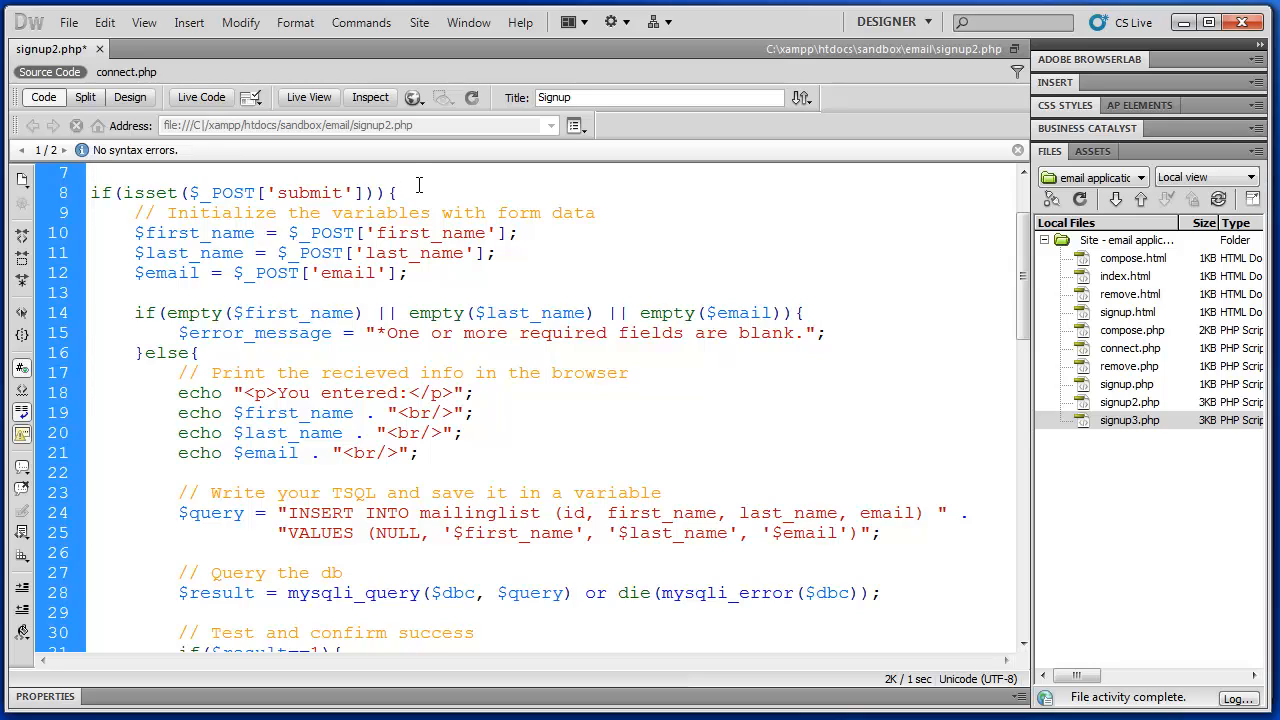
Paste the connection code at the top of the submit check and fix its indentation
key("Return")
key("Return")
key("Return")
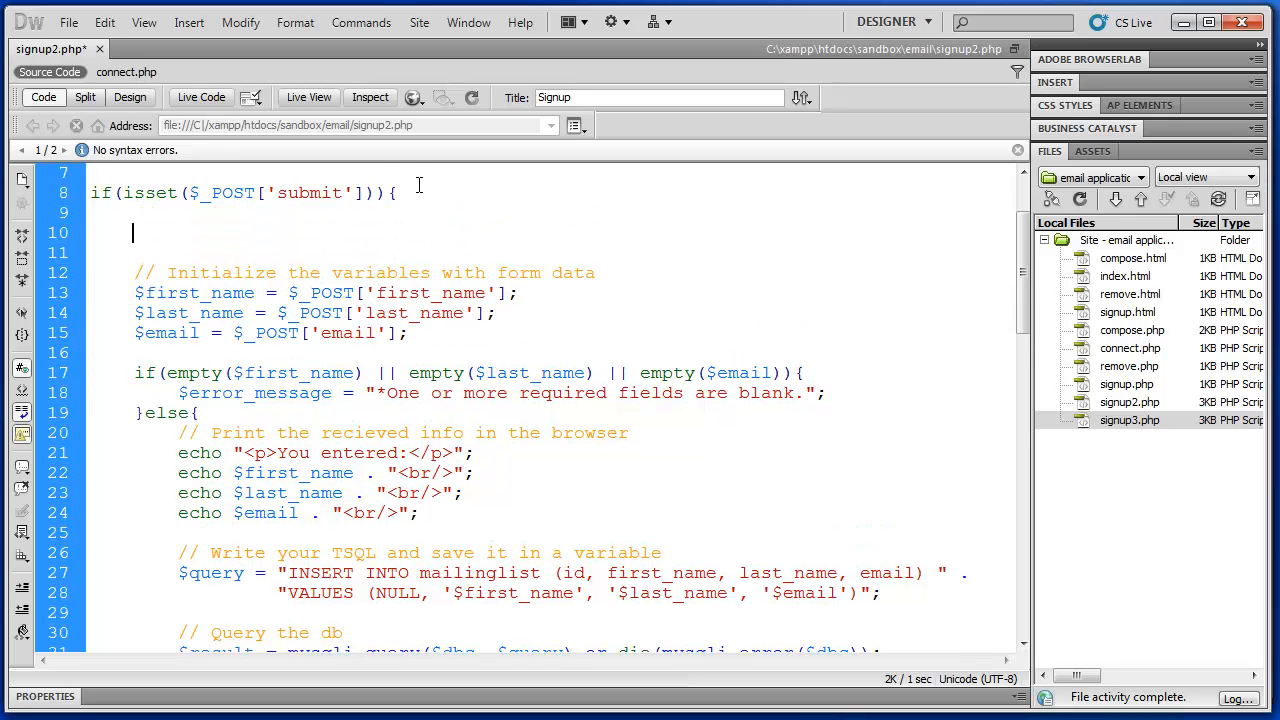
key("ctrl+v")
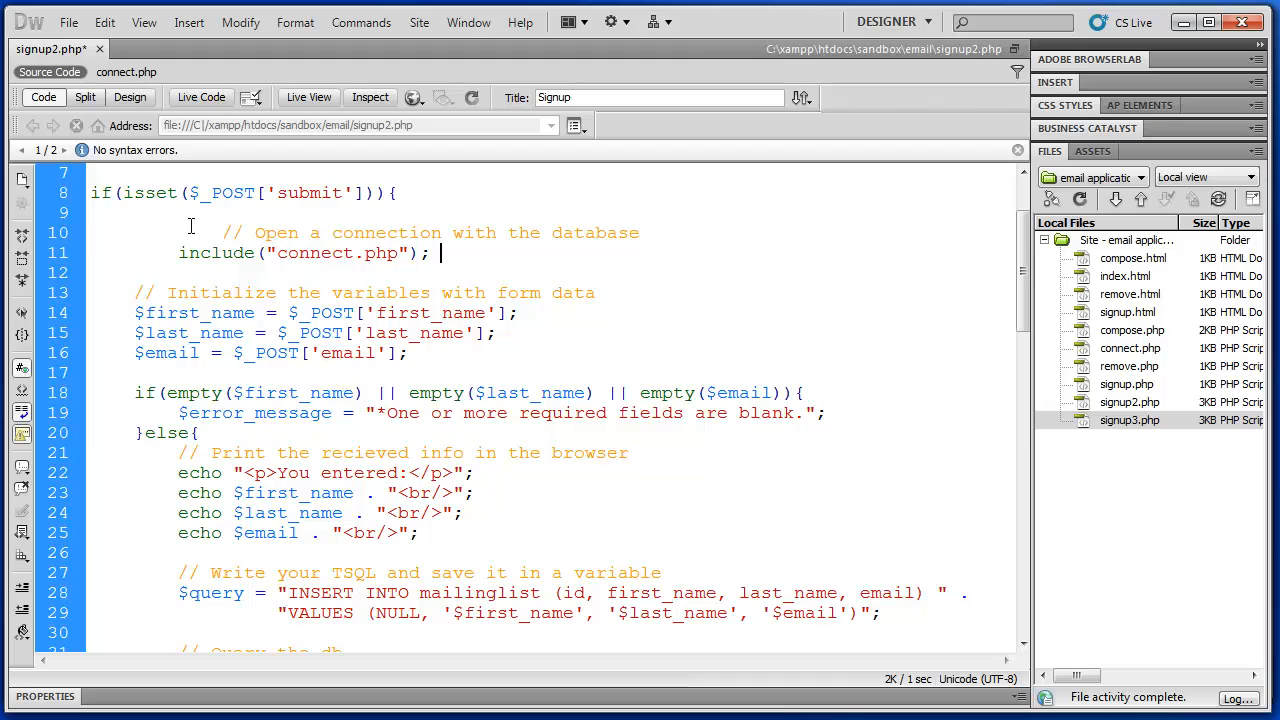
left_click(179, 252)
key("BackSpace")
left_click_drag(226, 232, 146, 228)
key("BackSpace")
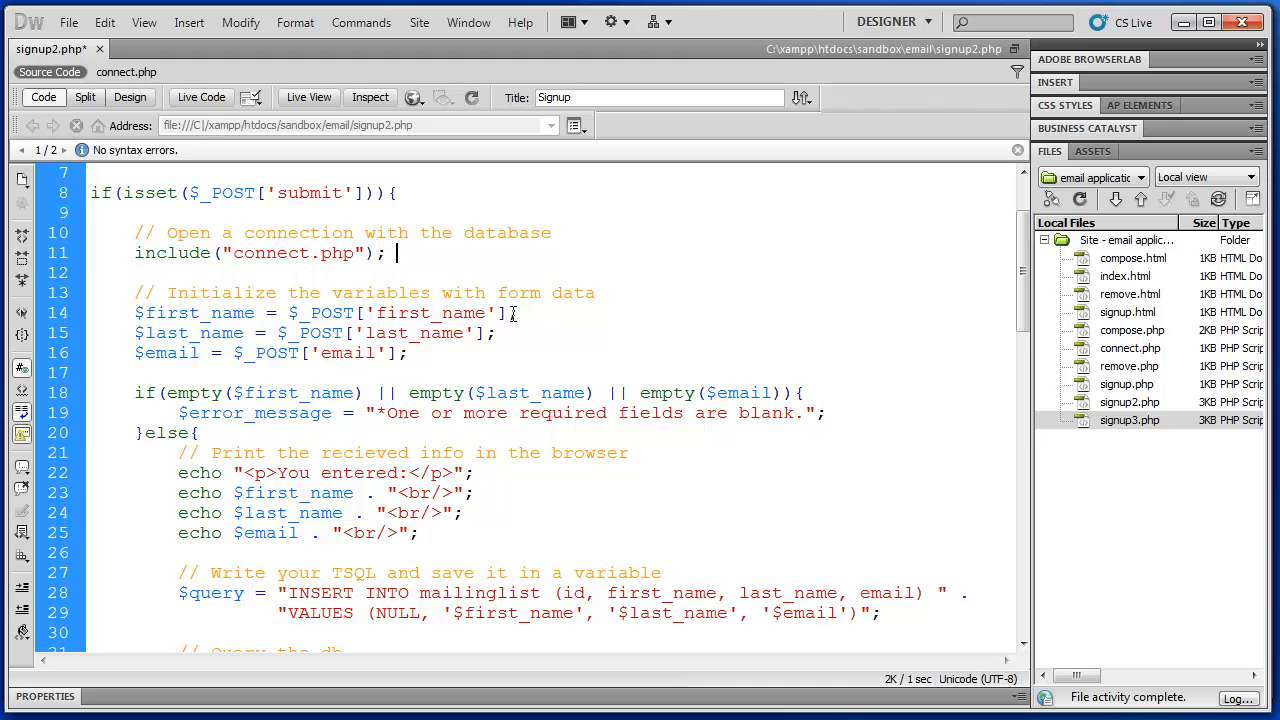
Wrap $_POST['first_name'] in stripslashes() and start a blank line below it
left_click(548, 314)
left_click(289, 305)
type("stripslashes")
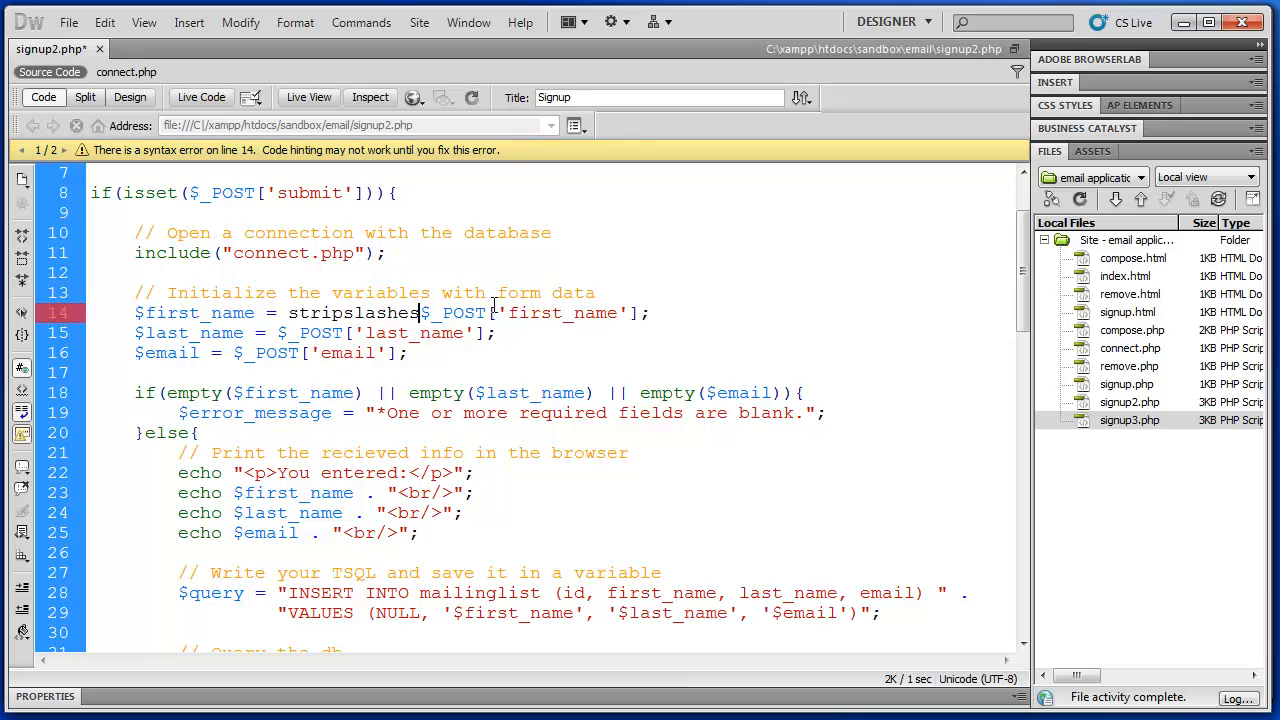
type("(")
left_click(650, 313)
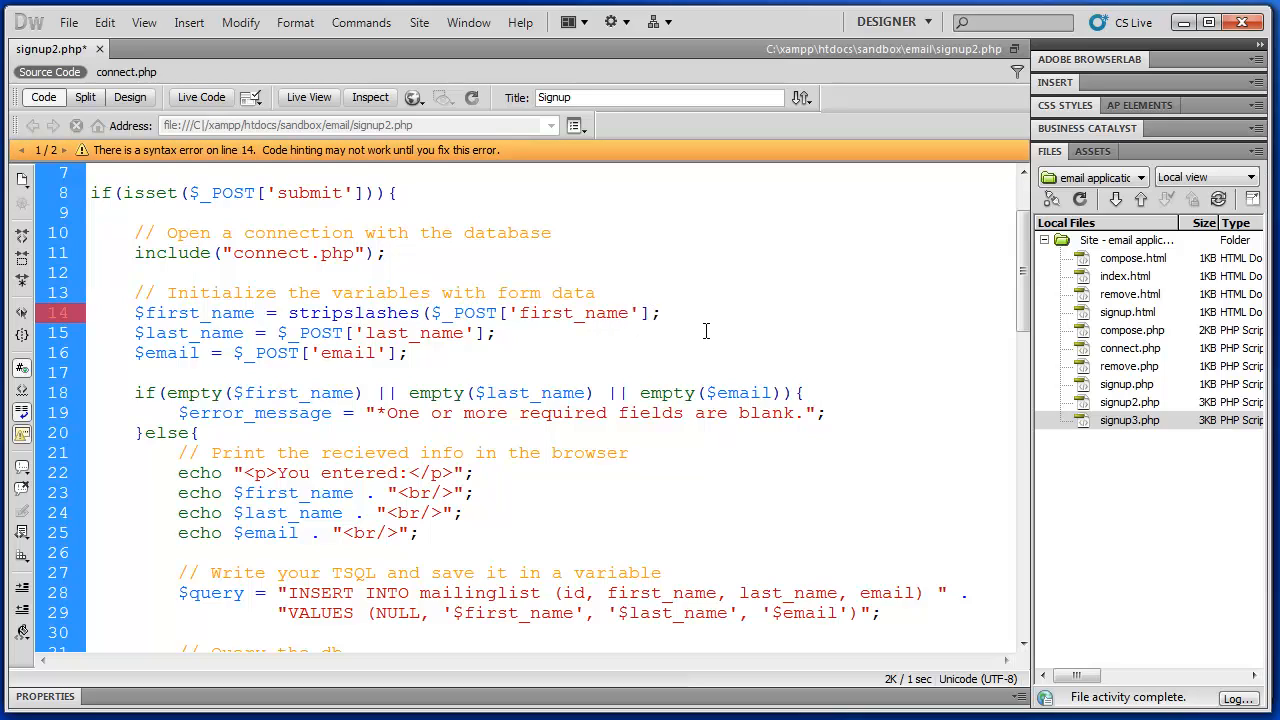
type(")")
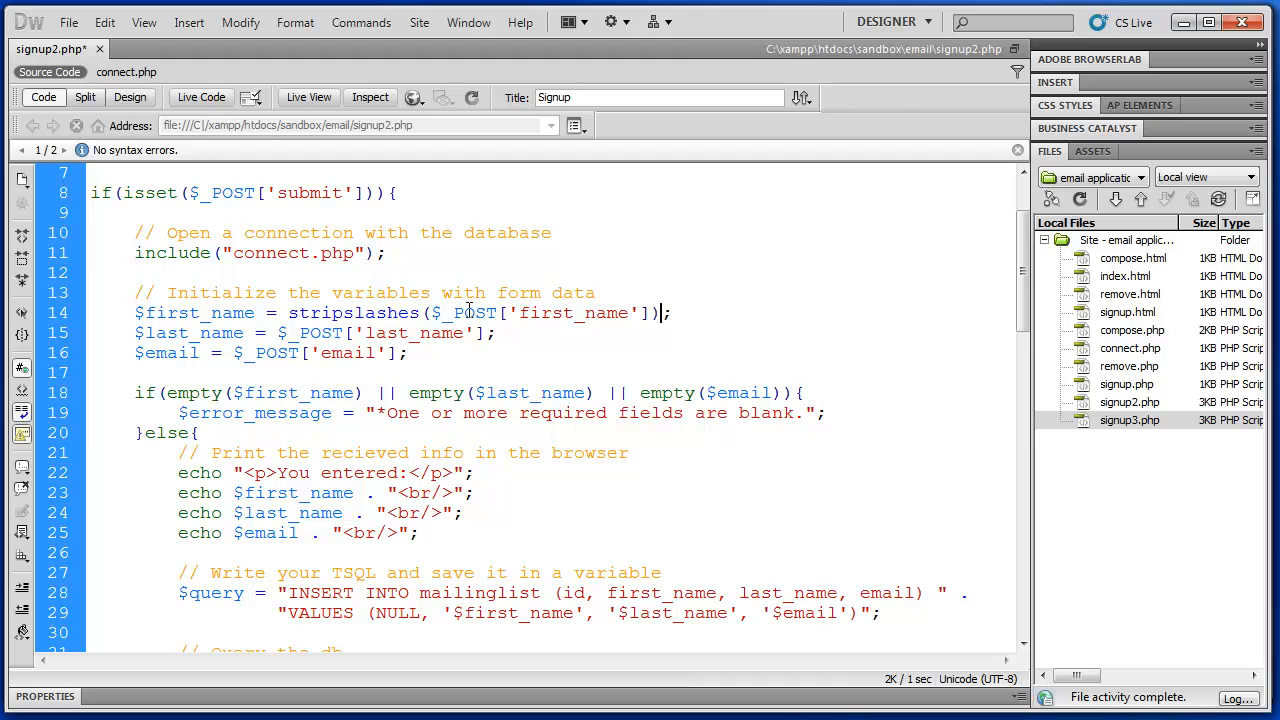
left_click_drag(288, 313, 422, 313)
left_click(680, 315)
key("Return")
key("Return")
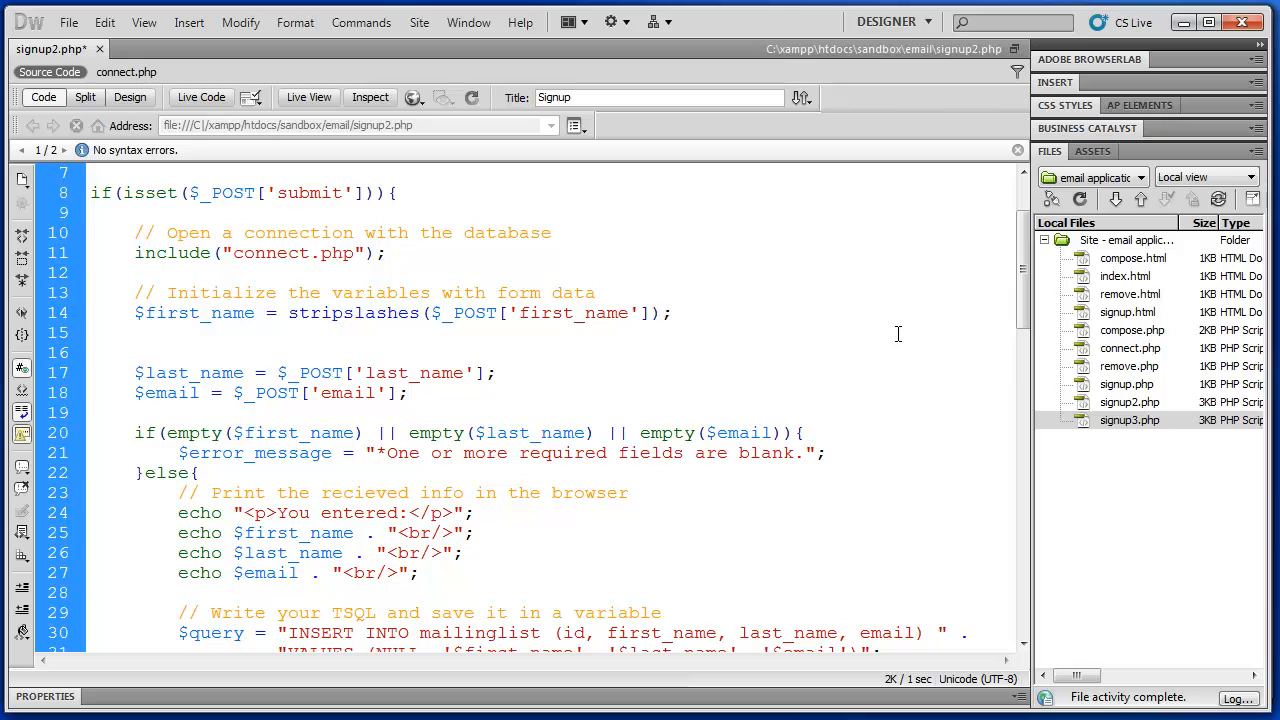
type("&")
type("$")
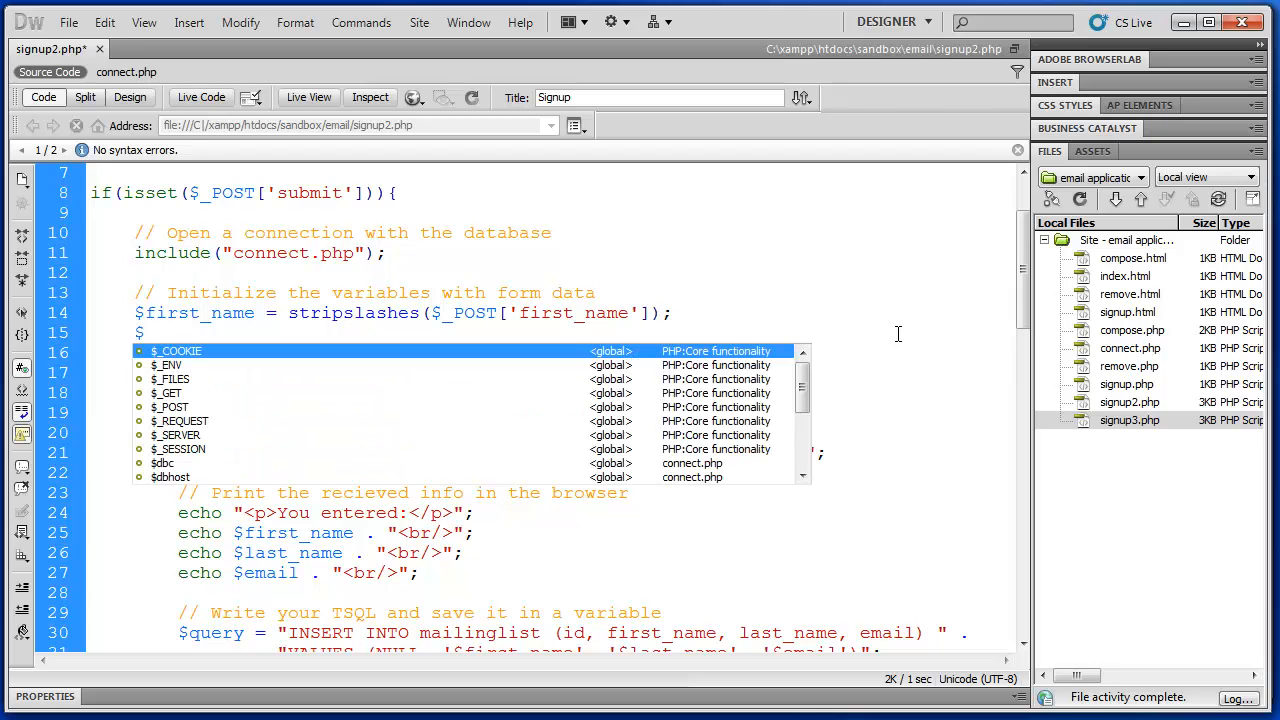
type("first")
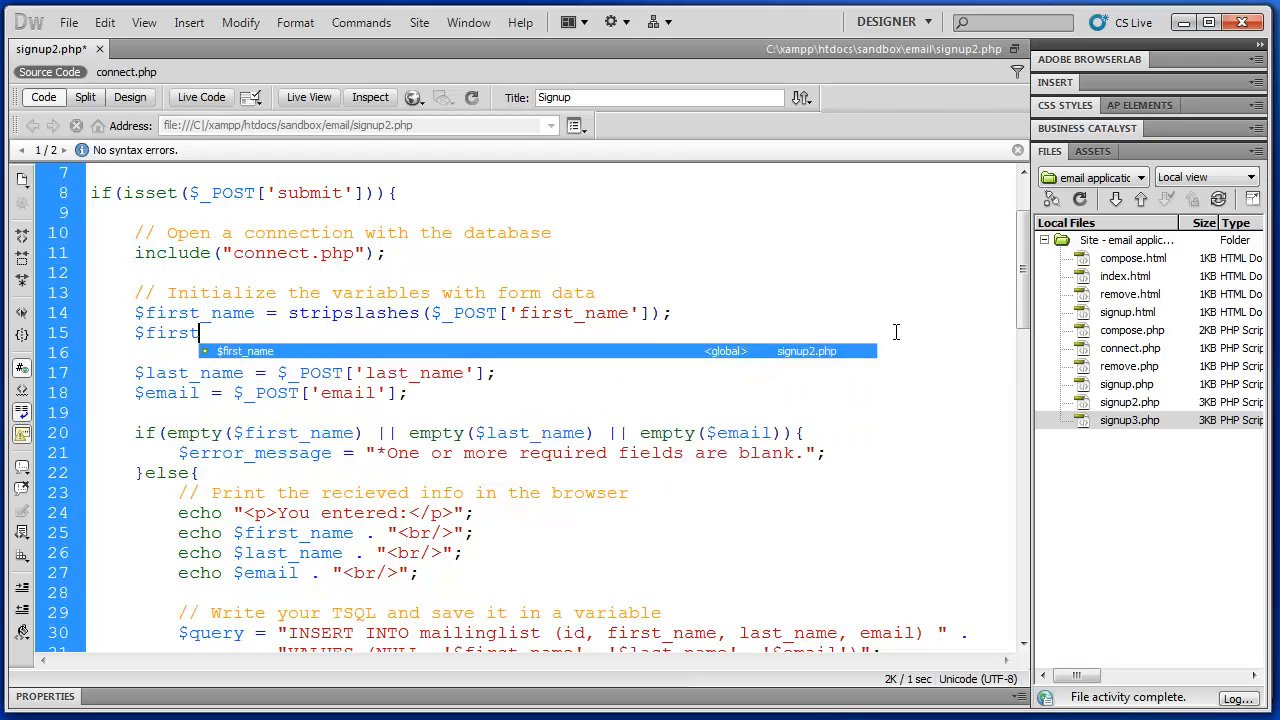
type("_")
Add $first_name = strip_tags($first_name); after the stripslashes line
key("Return")
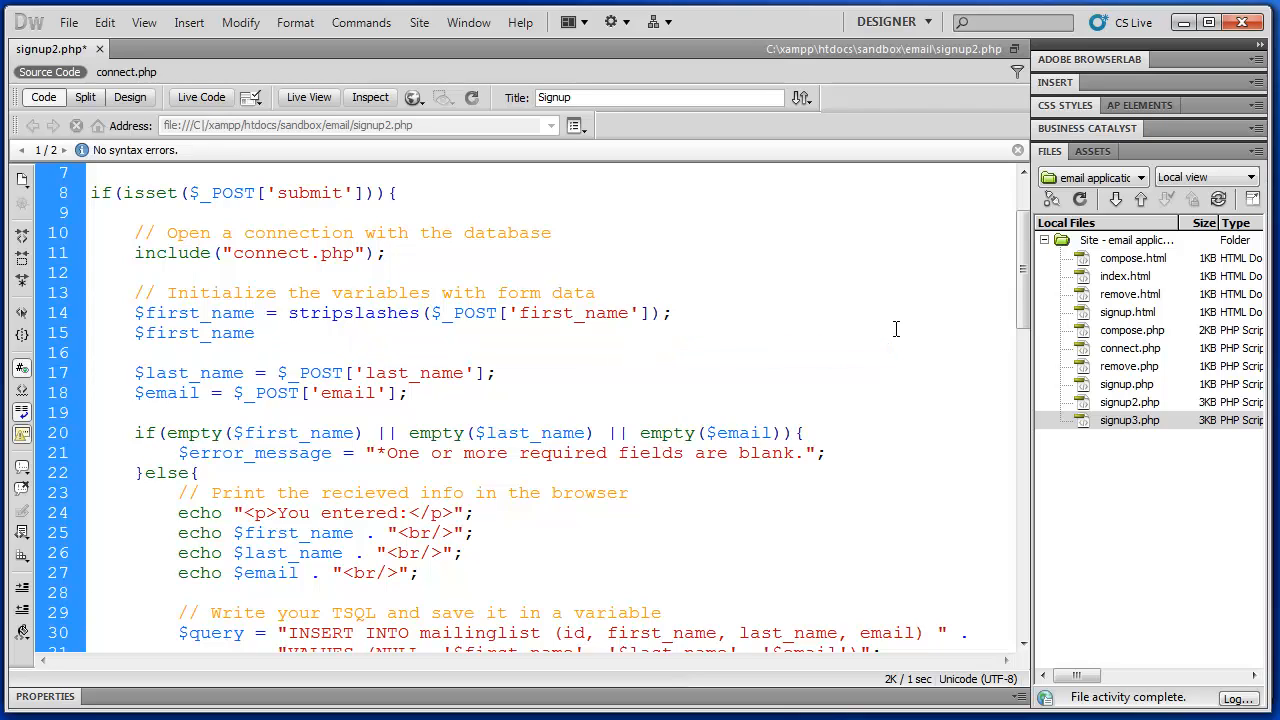
type(" = ")
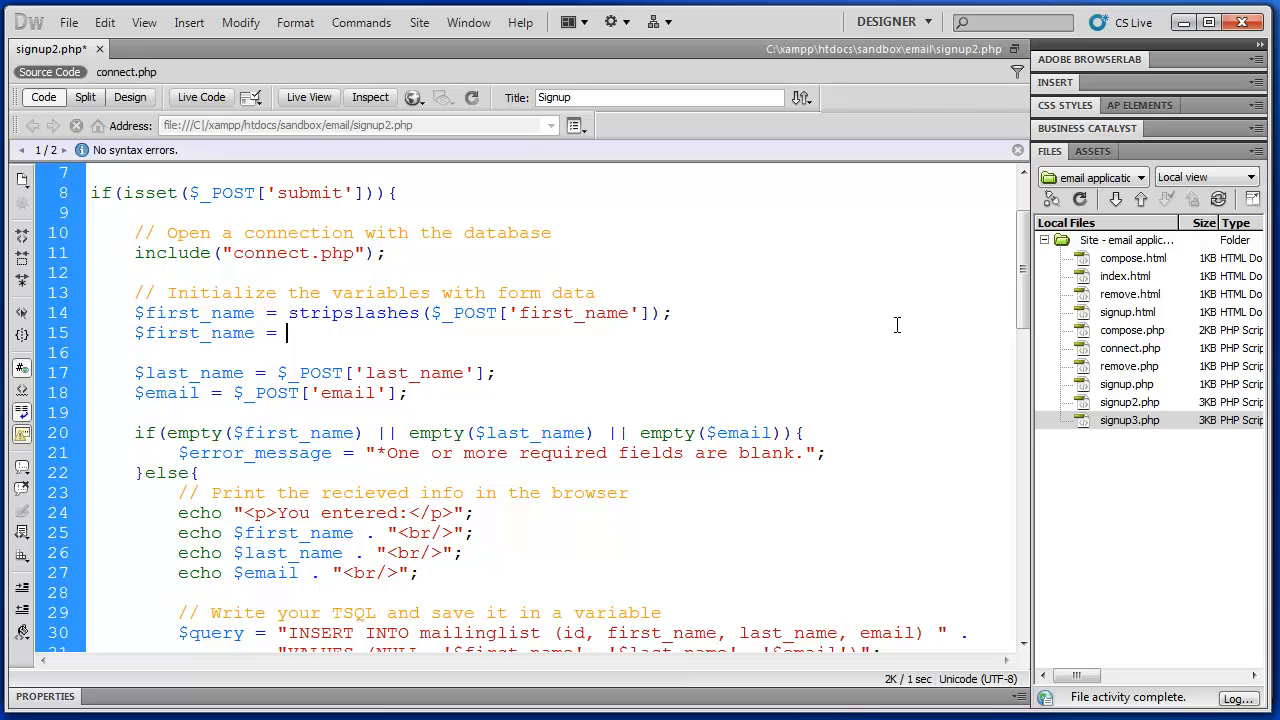
type("strip")
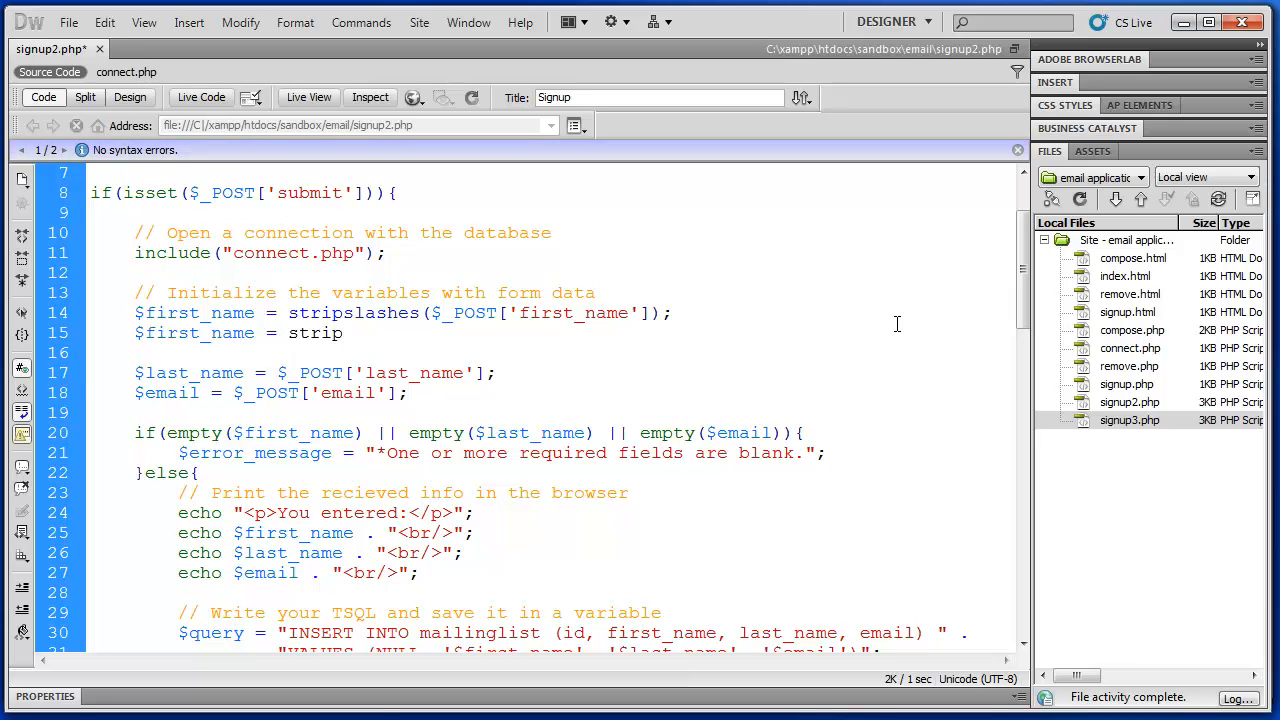
type("_ta")
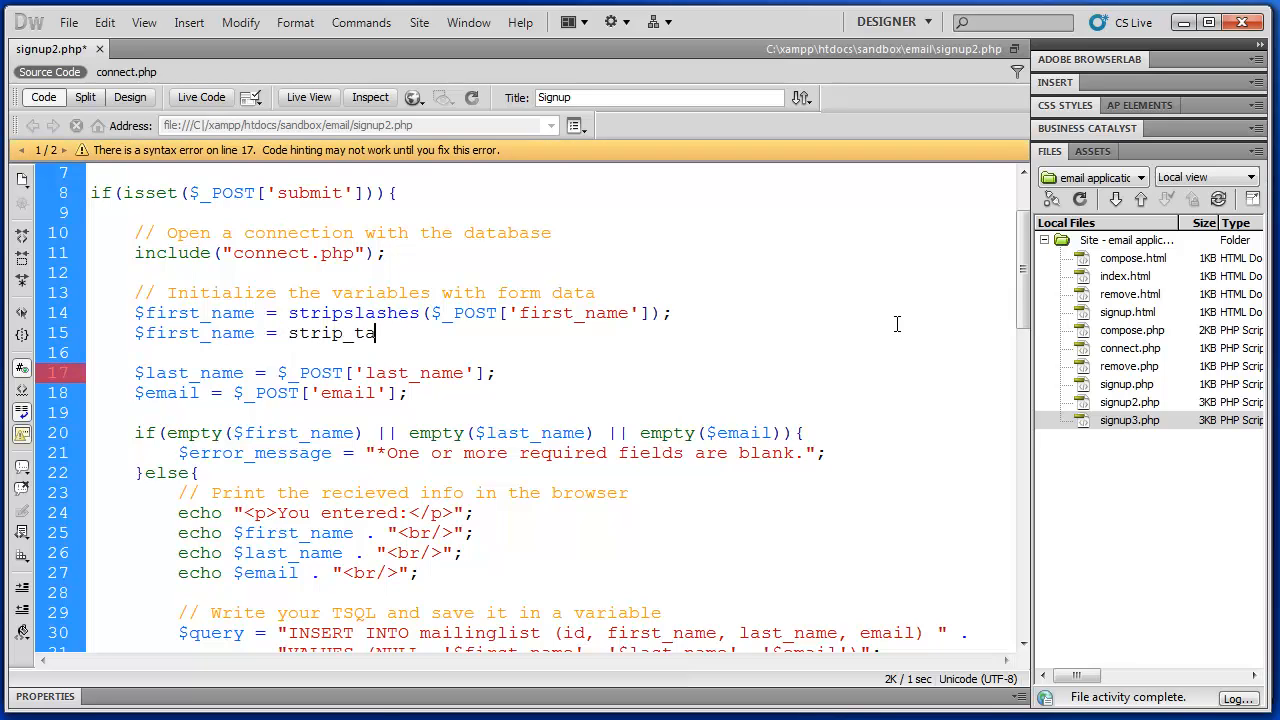
type("gs()")
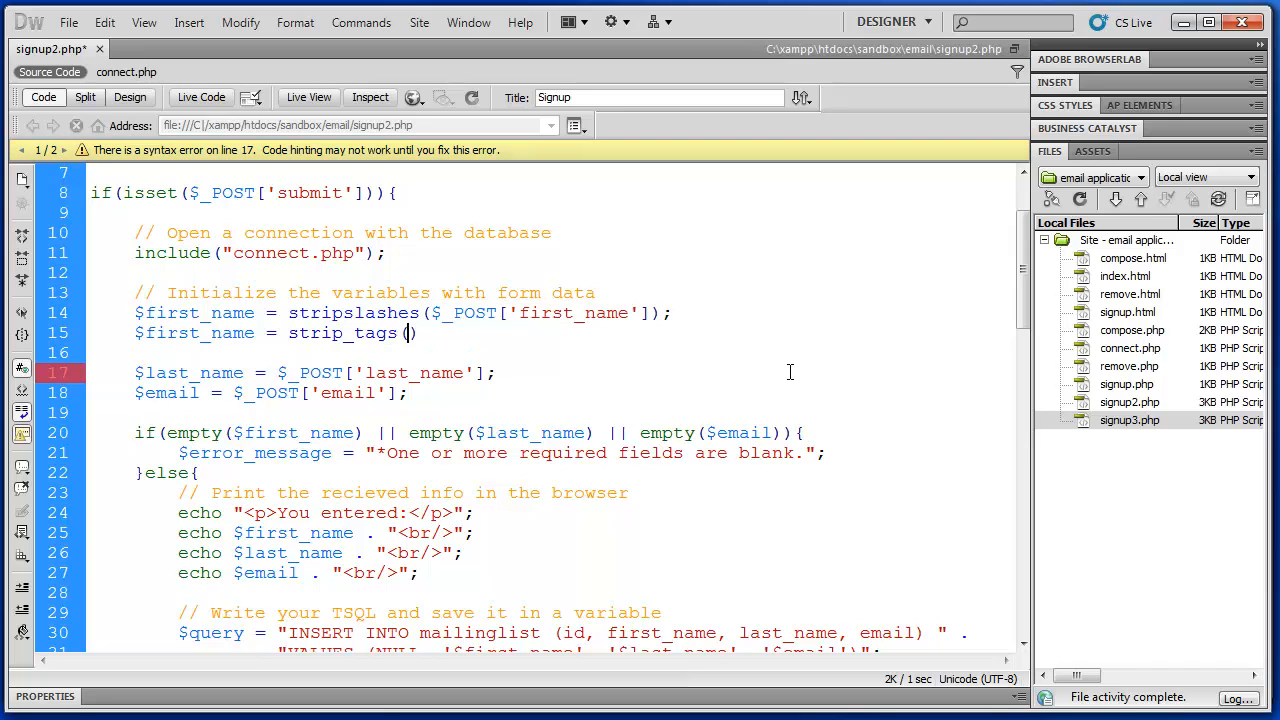
type("$")
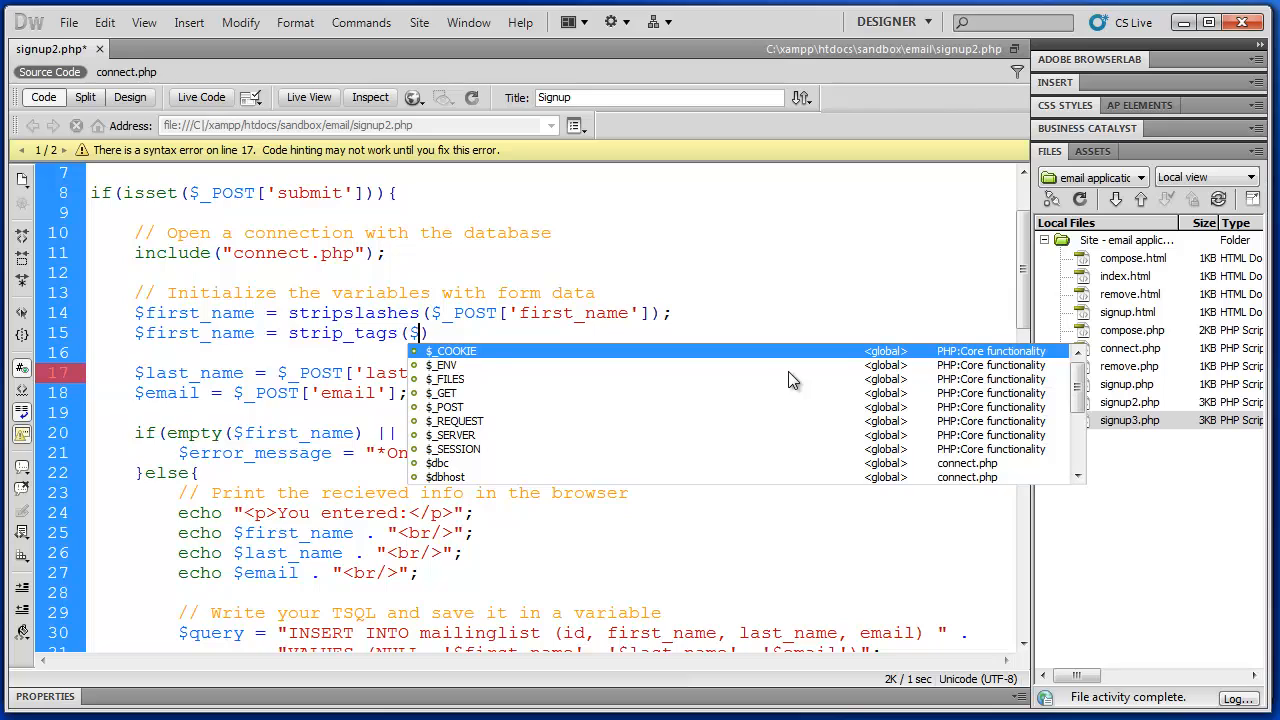
type("first")
key("Return")
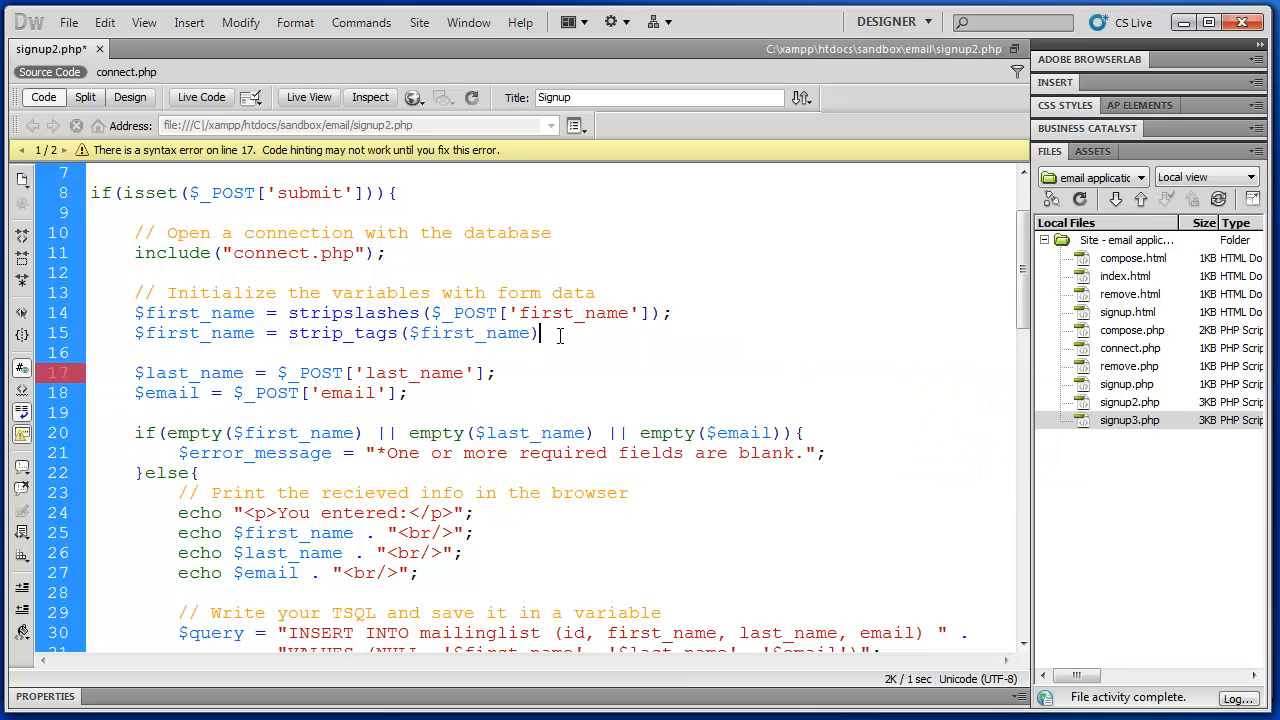
type(";")
key("Return")
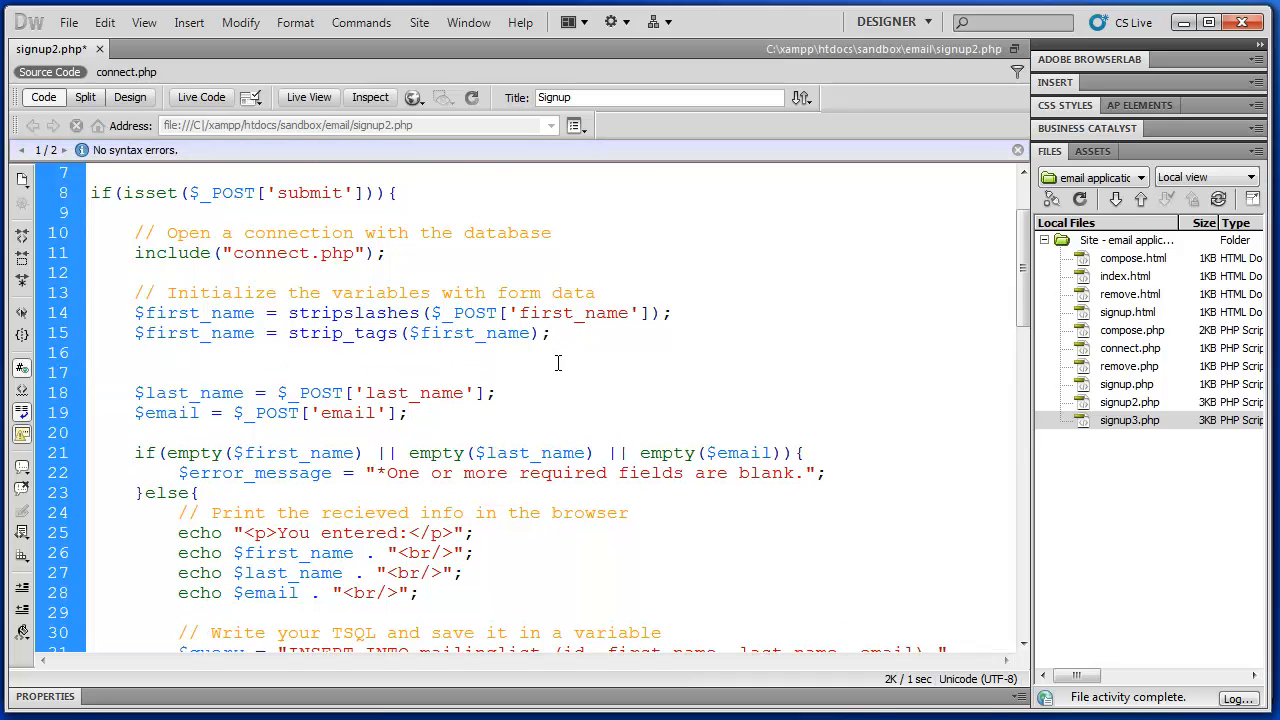
type("$first")
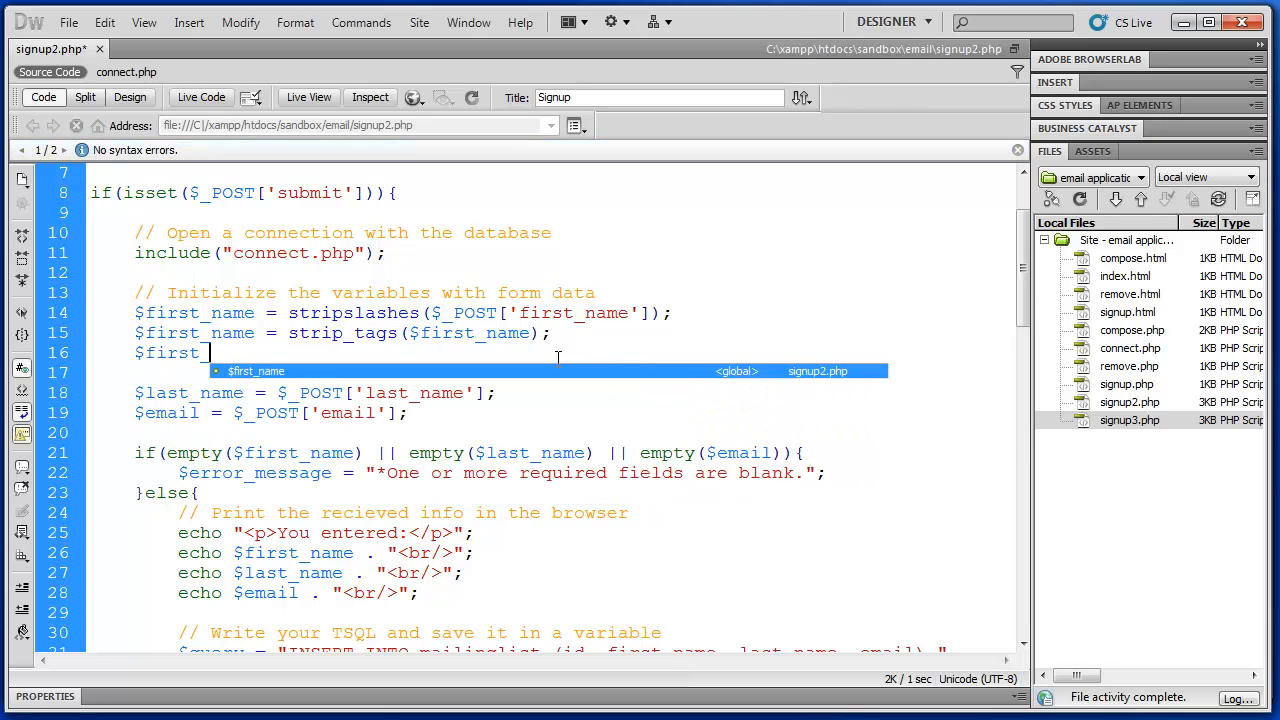
type("_name = ")
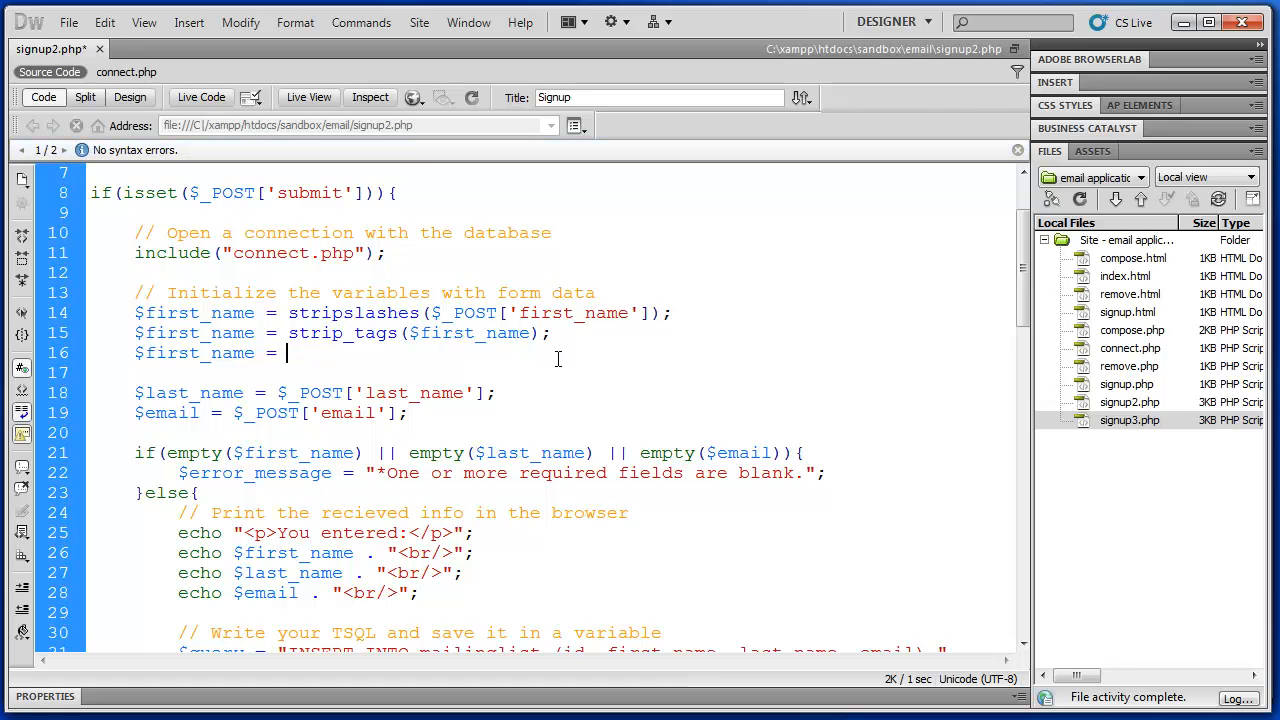
type("my")
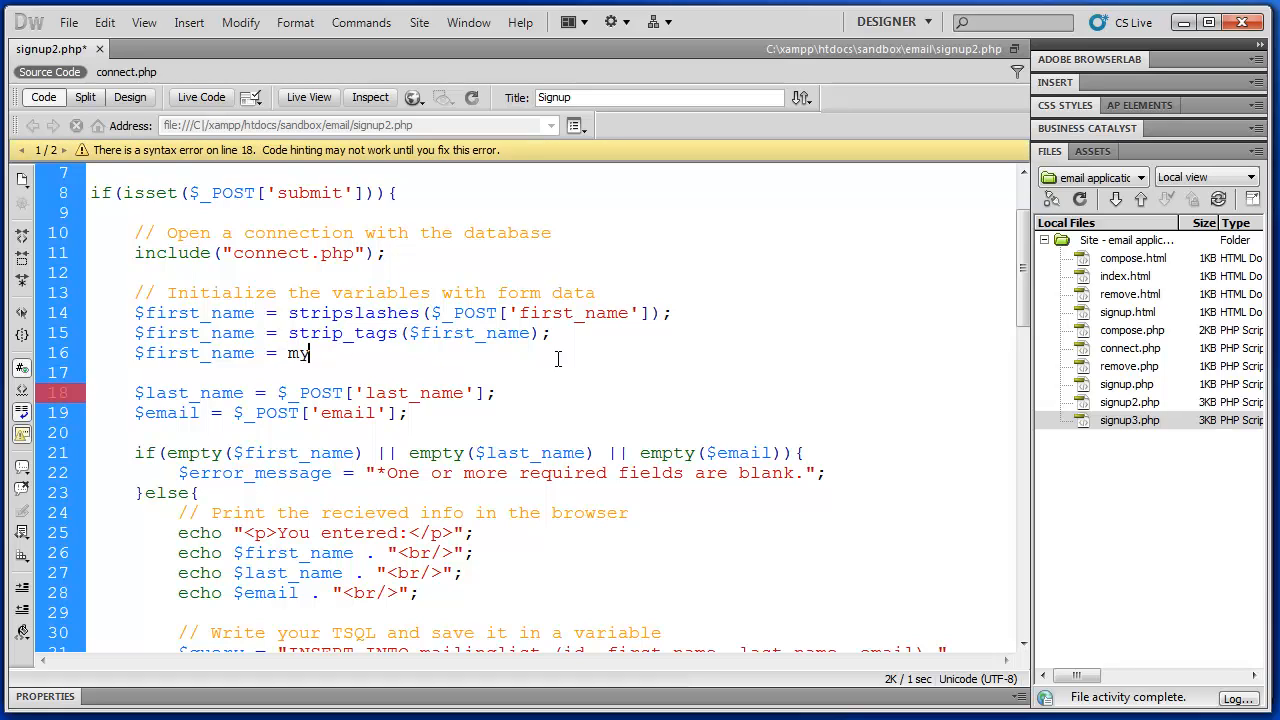
type("sqli")
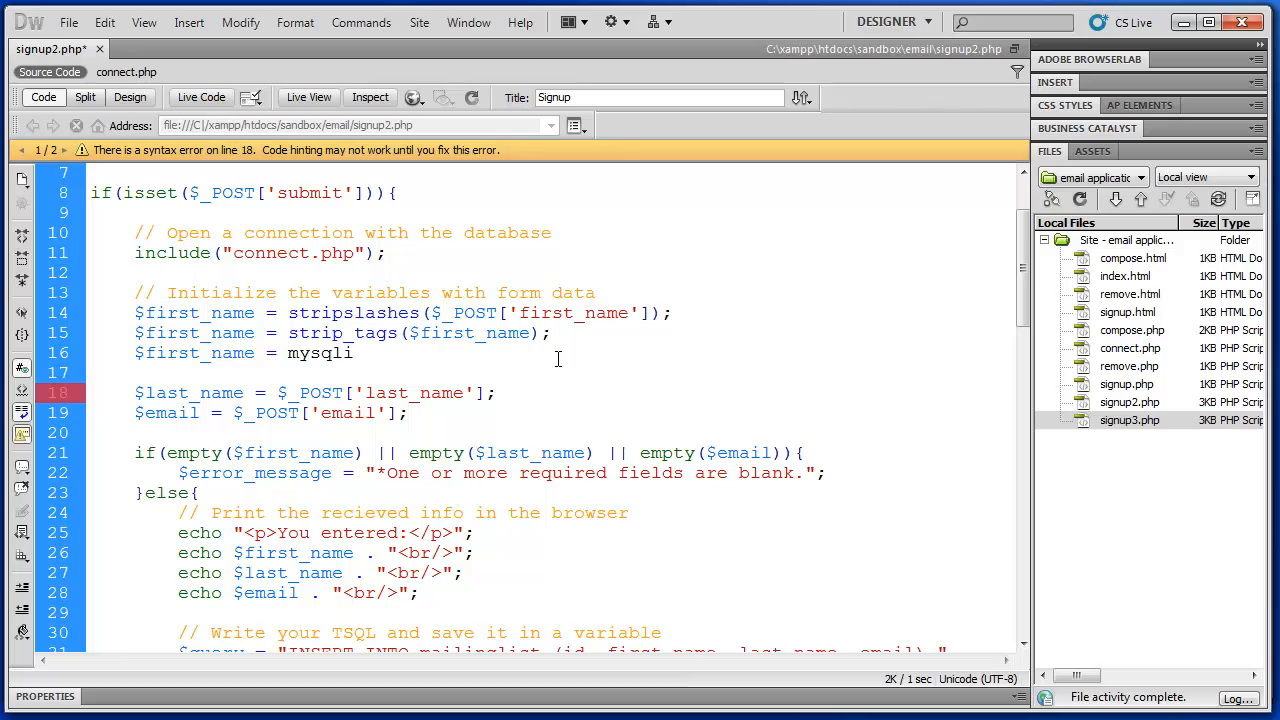
type("_real_e")
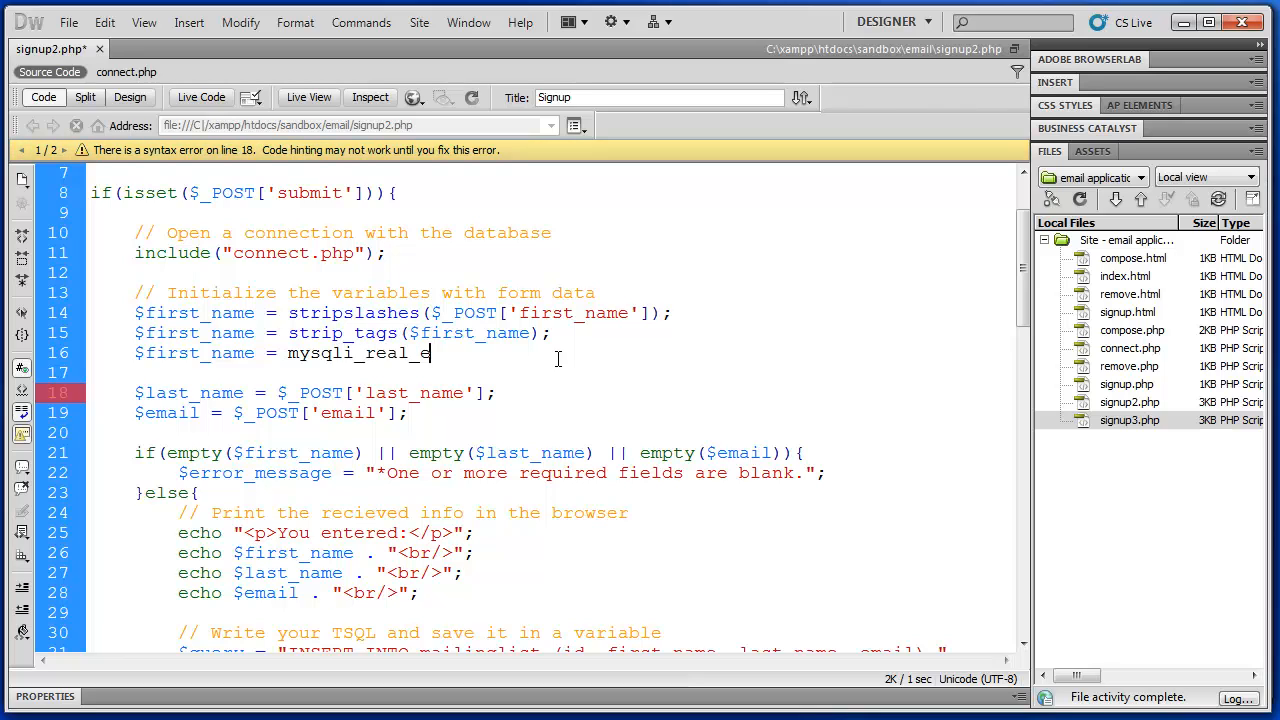
type("scape_")
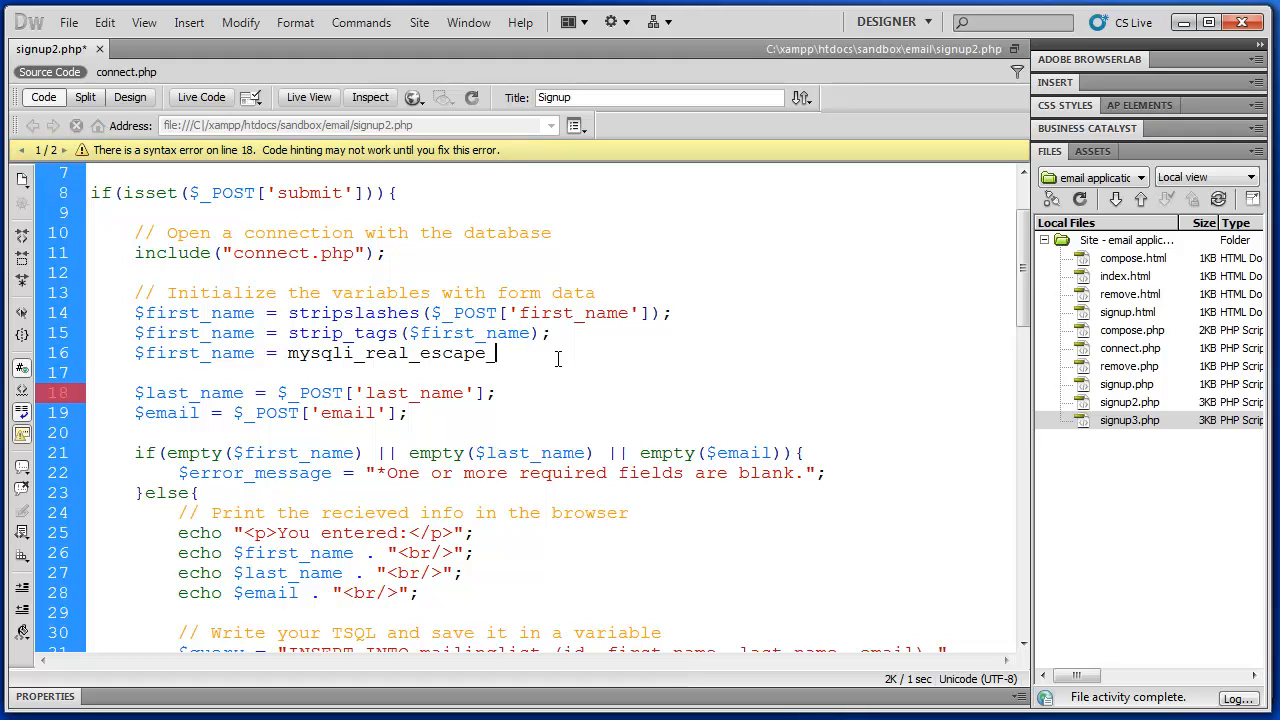
type("string(")
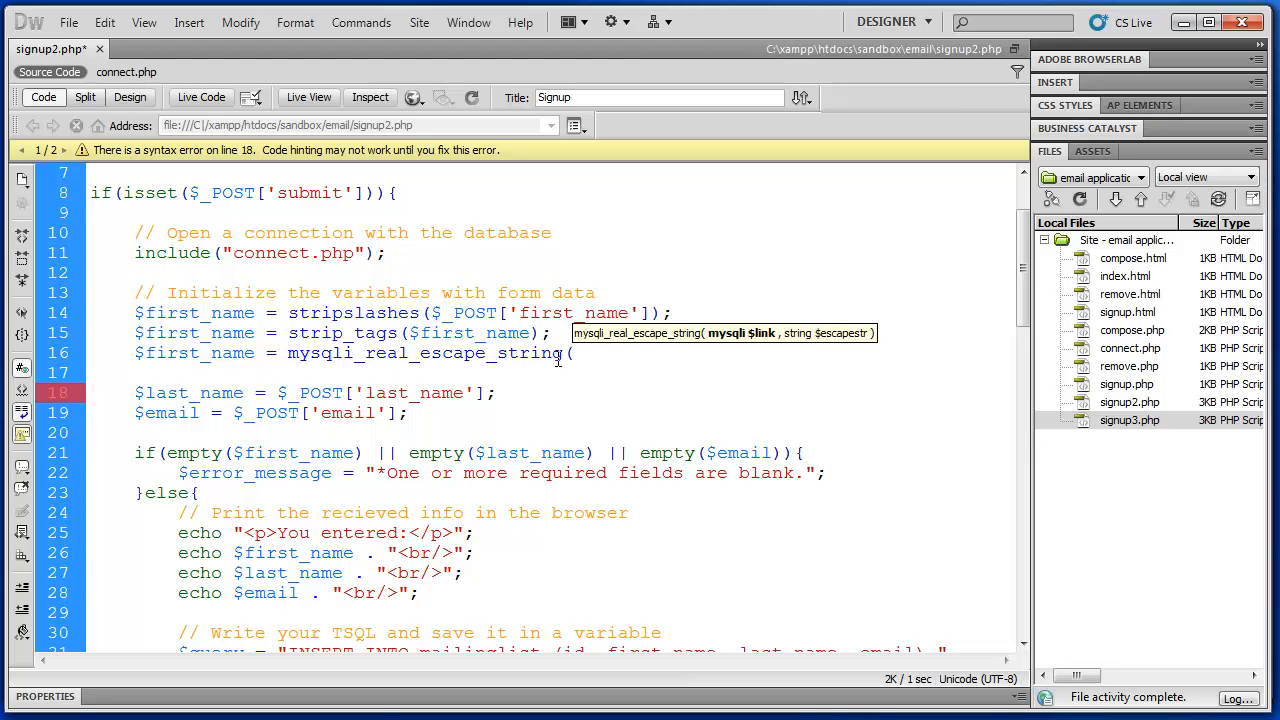
type(");")
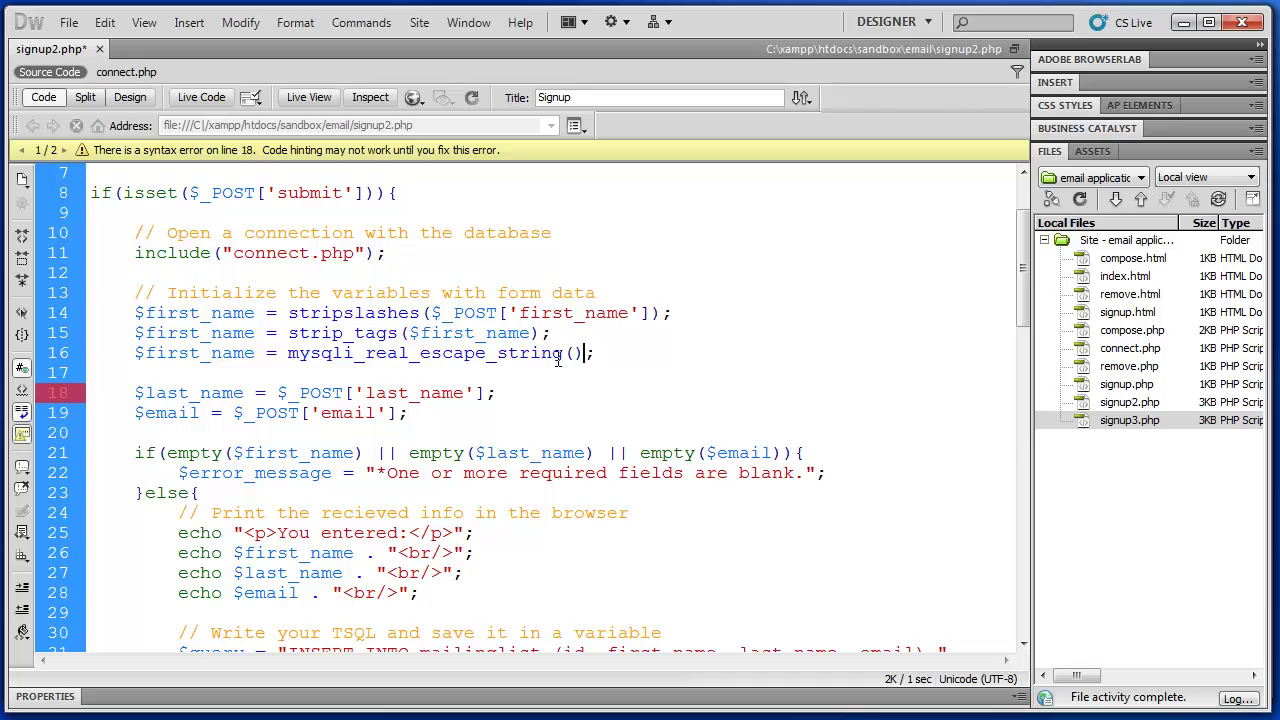
Add $first_name = mysqli_real_escape_string($dbc, $first_name); on line 16
key("Left")
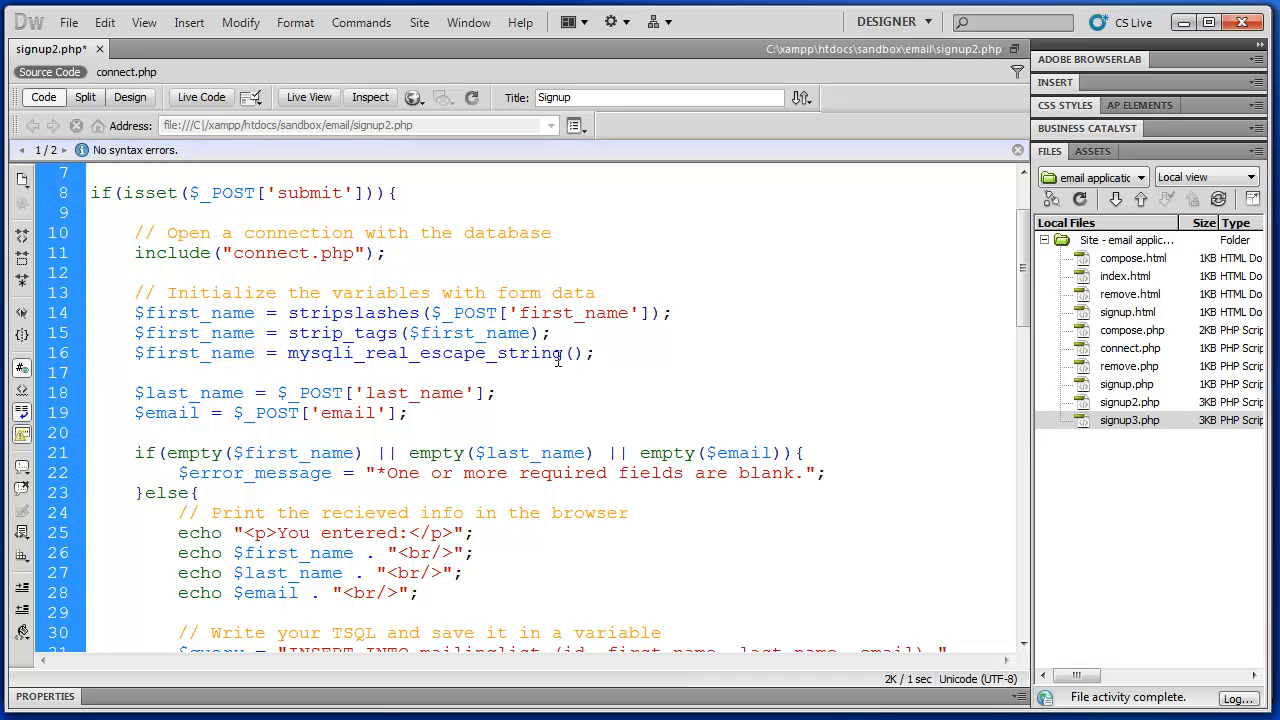
type("$first")
key("Return")
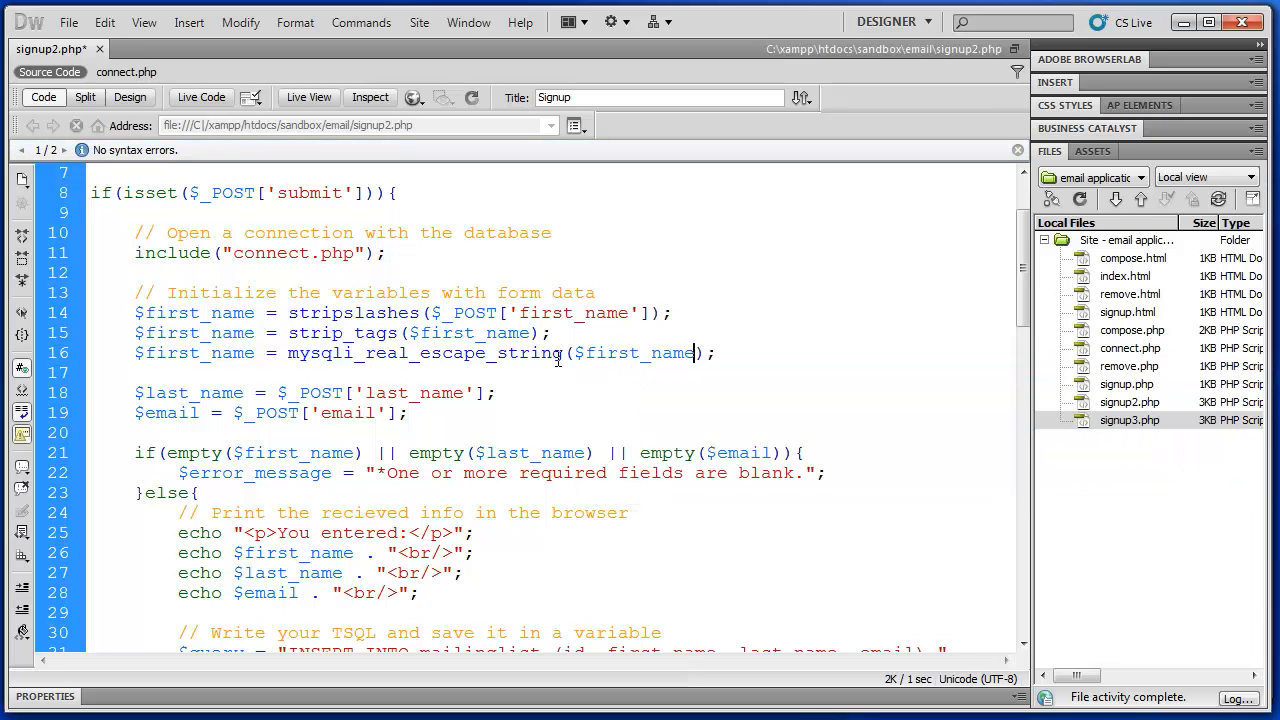
key("Left")
key("Left")
key("Left")
key("Left")
key("Left")
key("Left")
key("Left")
key("Left")
key("Left")
type("$dbc,")
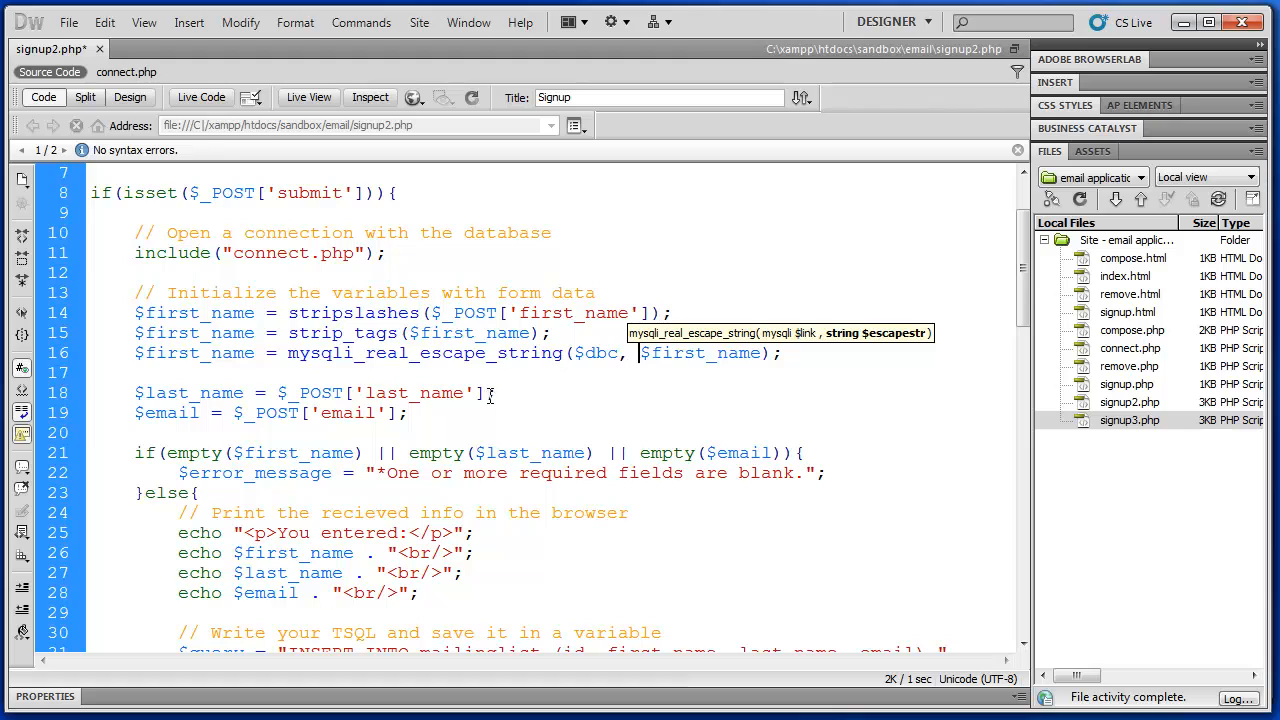
left_click(489, 393)
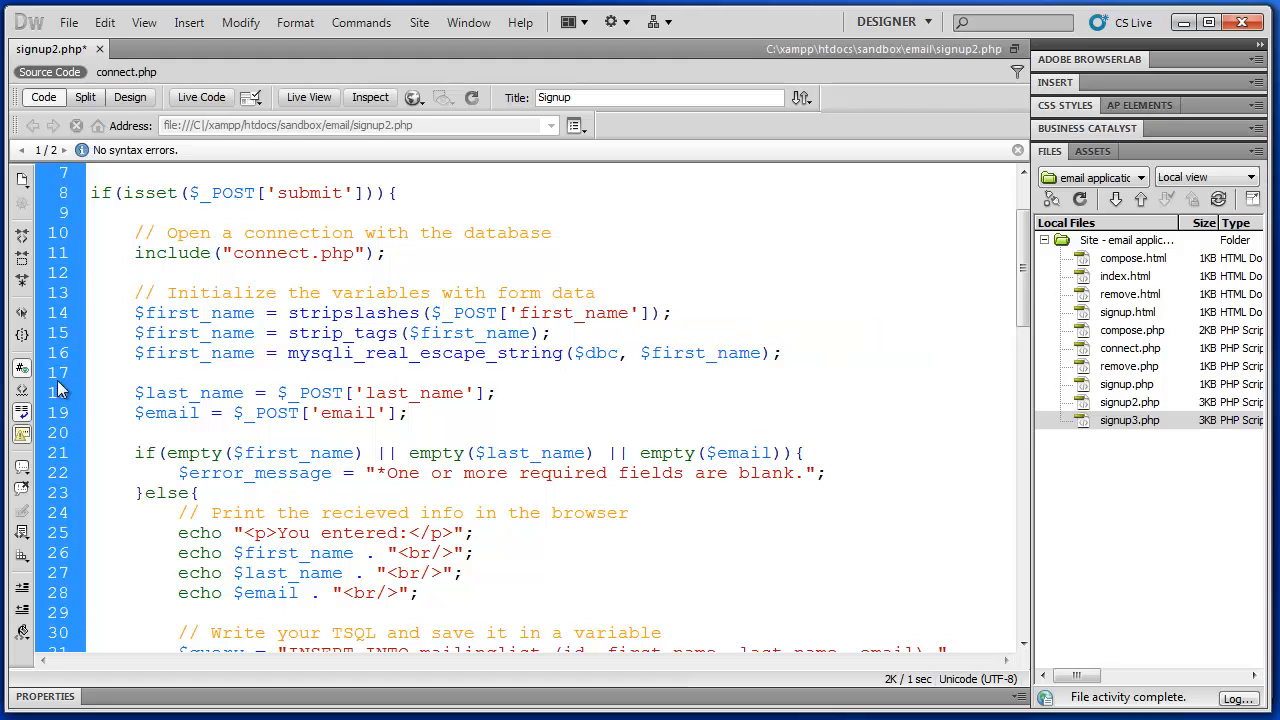
left_click_drag(145, 313, 255, 313)
left_click(143, 322)
mouse_move(133, 313)
left_mouse_down()
mouse_move(286, 334)
mouse_move(780, 353)
left_mouse_up()
left_click(252, 335)
double_click(358, 313)
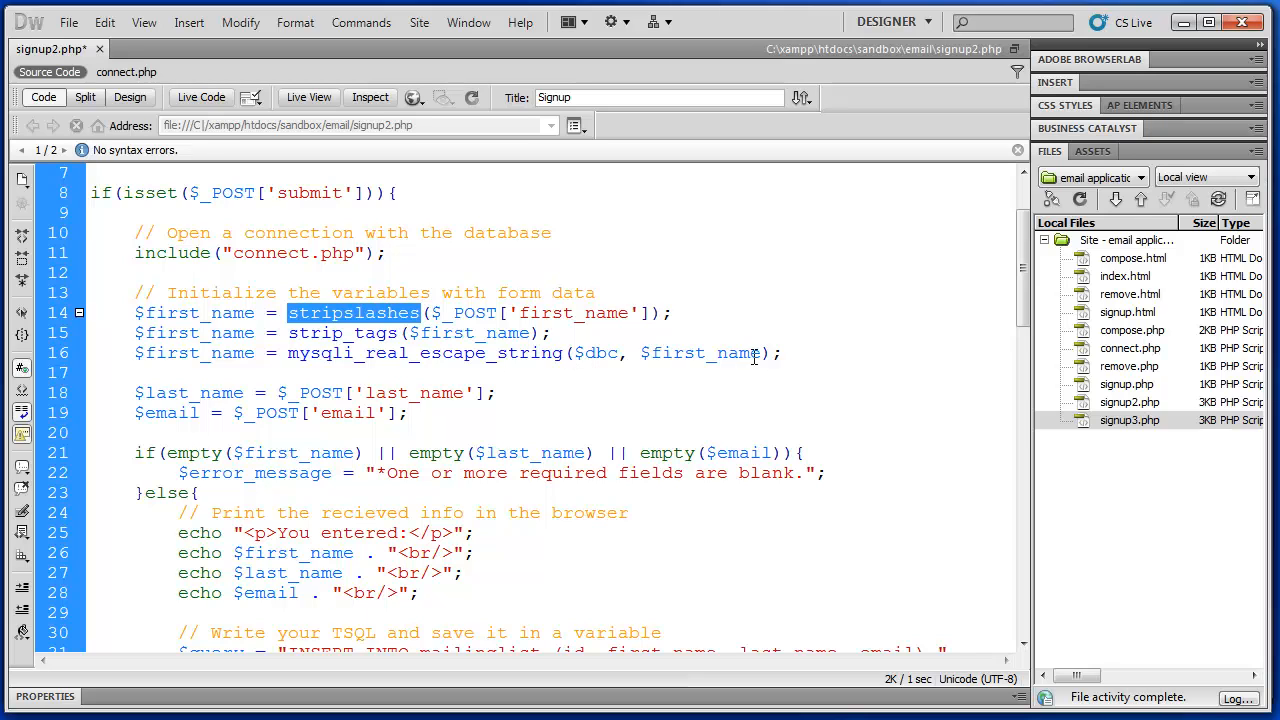
Wrap $_POST['last_name'] in stripslashes() by pasting the copied function name
left_click(816, 370)
scroll(368, 402, "down", 1)
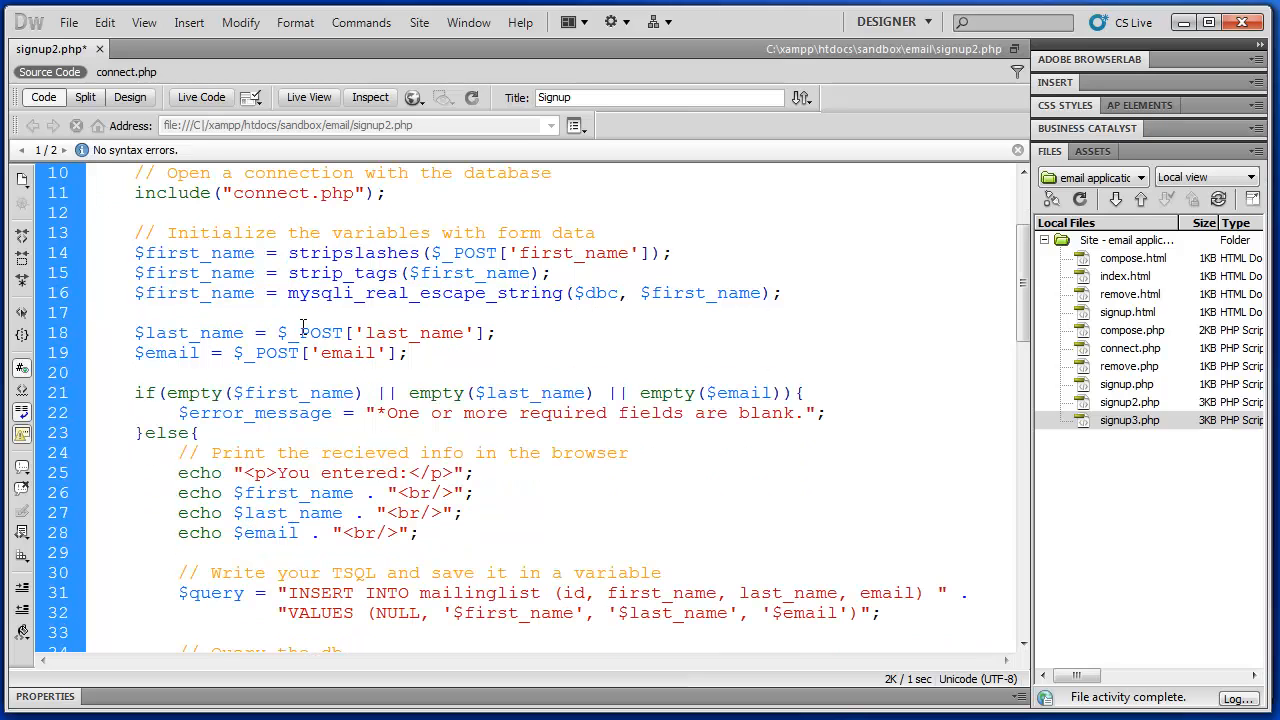
left_click_drag(136, 333, 491, 347)
left_click(450, 354)
double_click(306, 253)
key("ctrl+c")
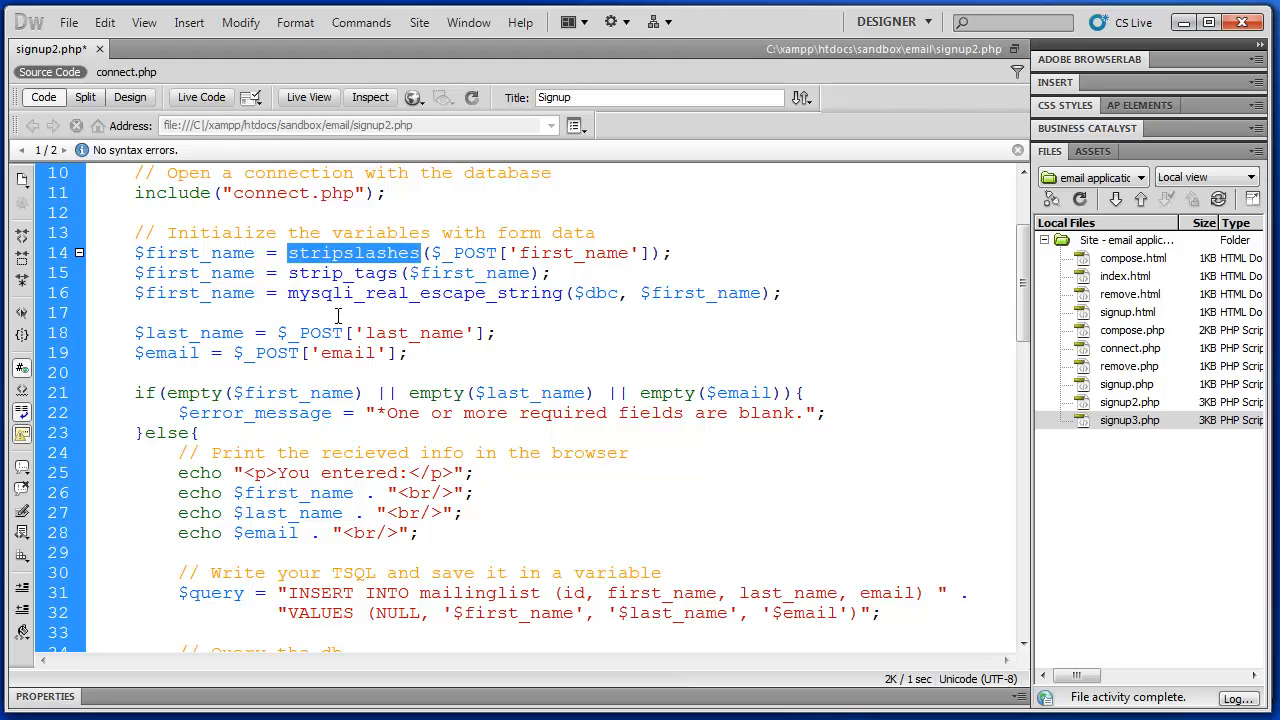
left_click(279, 333)
key("ctrl+v")
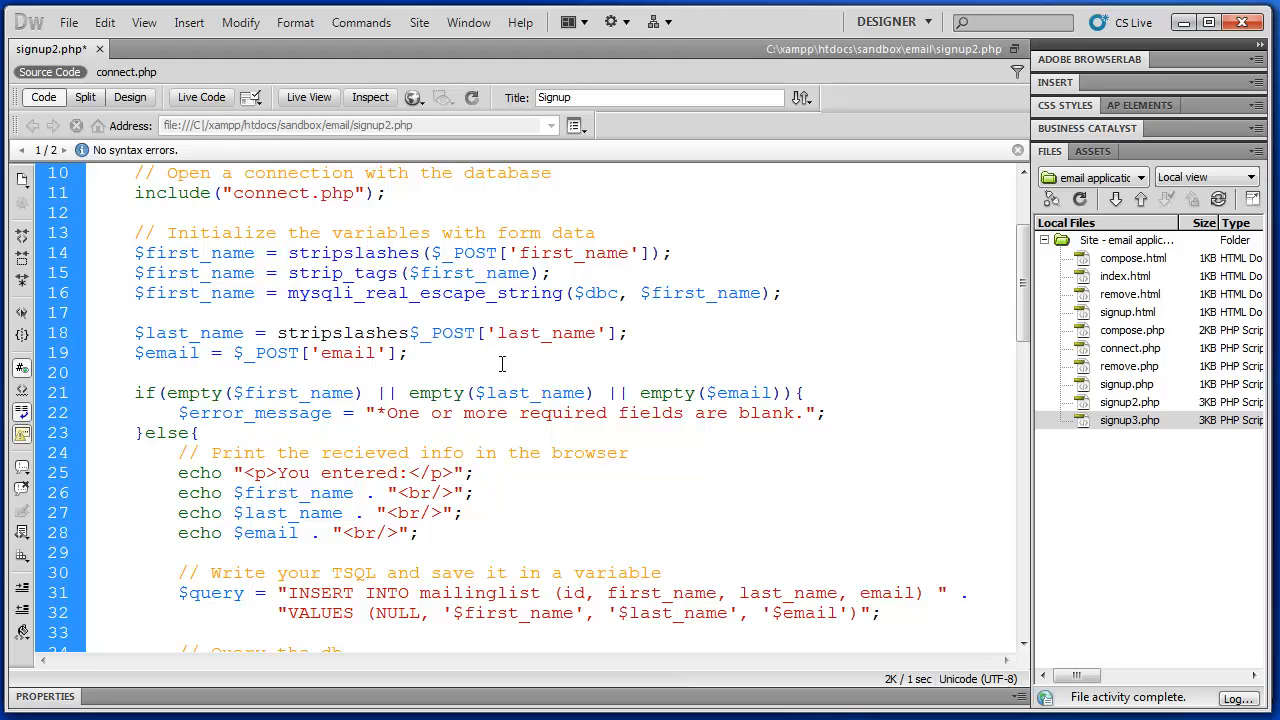
type("(")
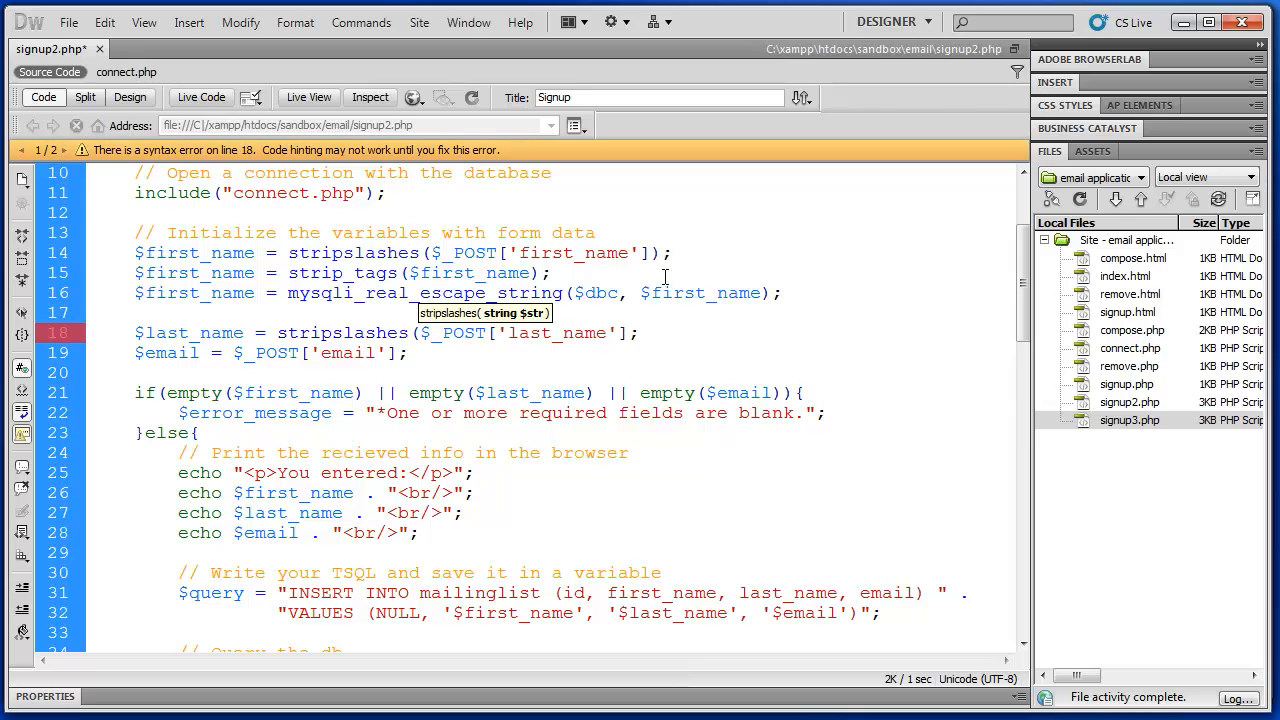
left_click(625, 335)
type("))")
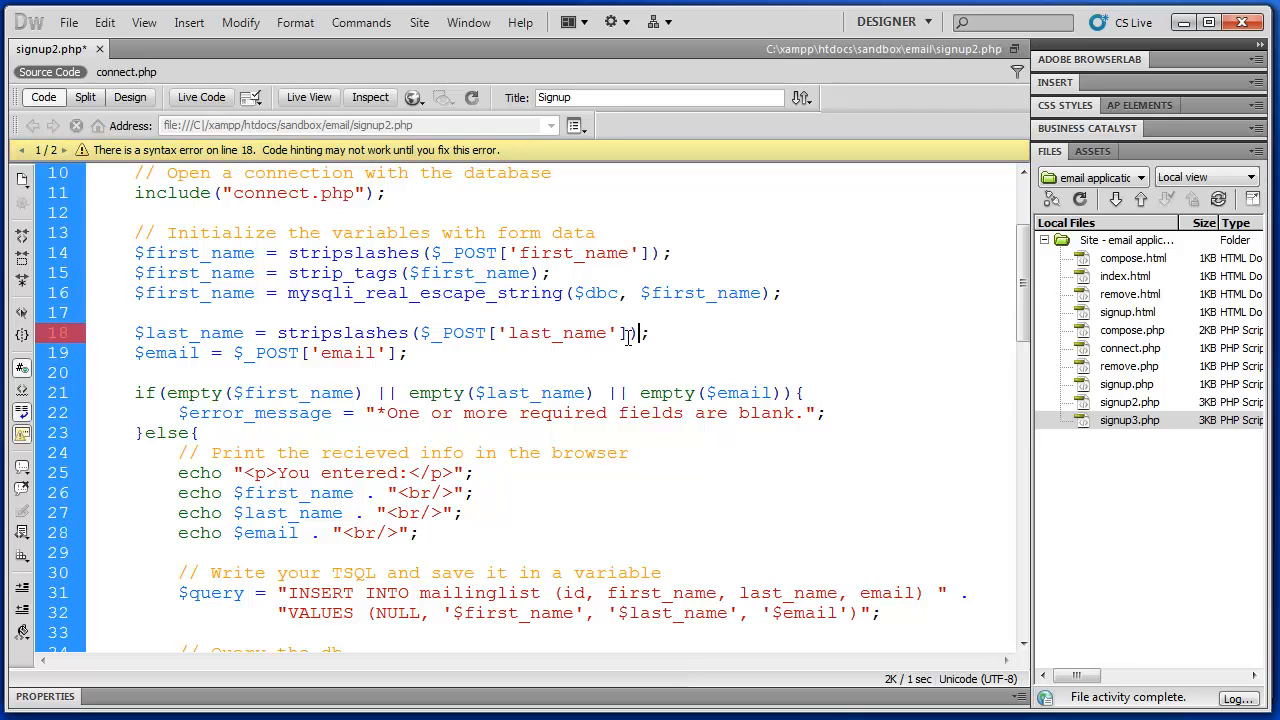
key("End")
key("Return")
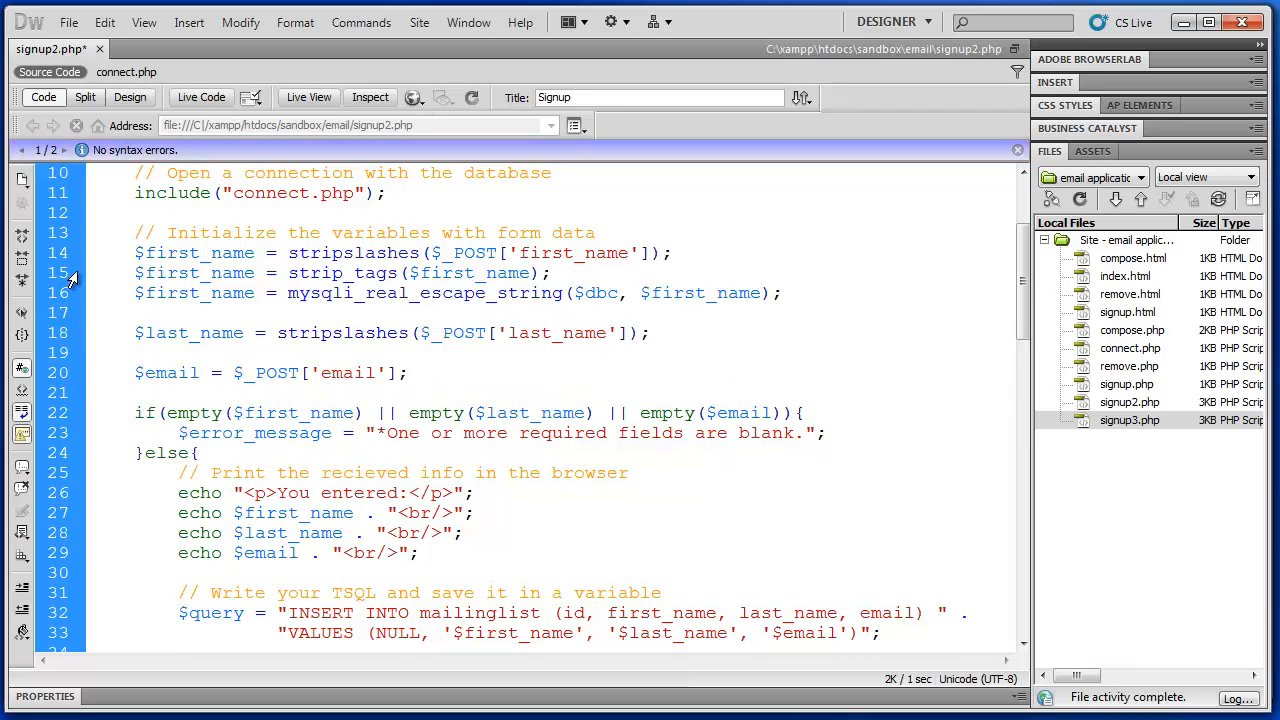
Paste the first_name strip_tags and escape lines below the last_name line and fix indentation
left_click_drag(70, 276, 66, 305)
key("ctrl+c")
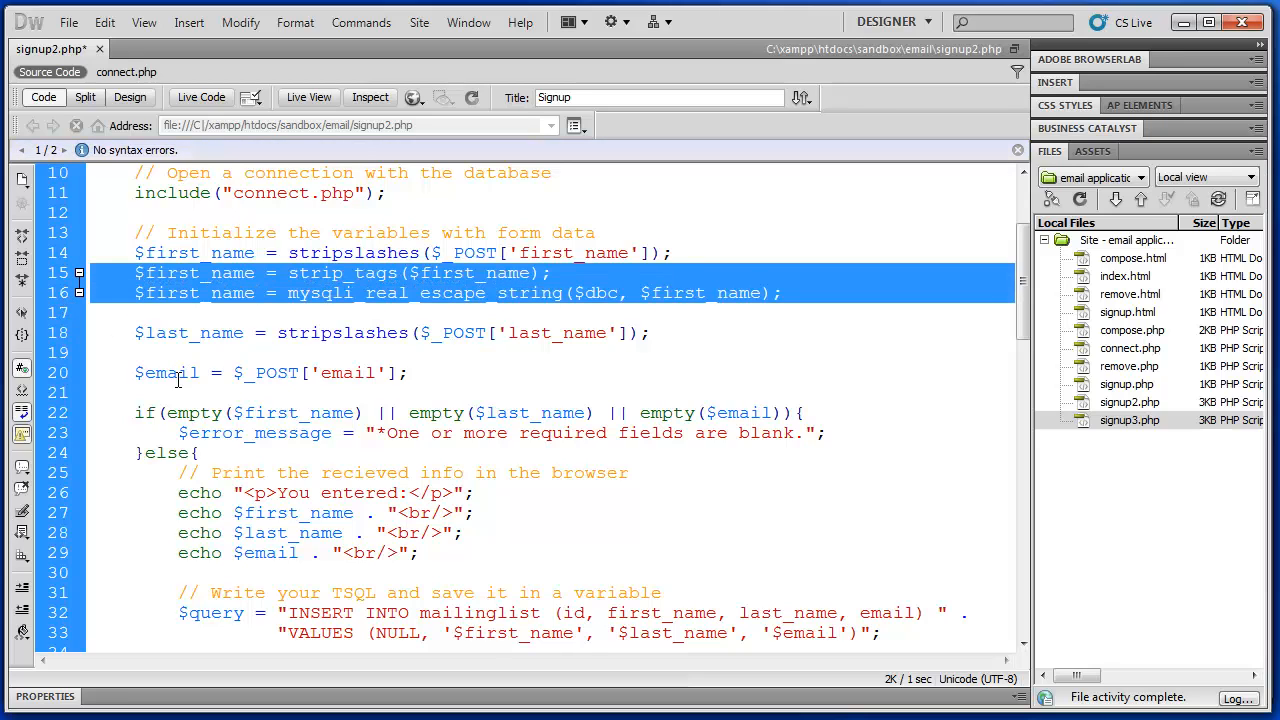
left_click(150, 353)
key("Return")
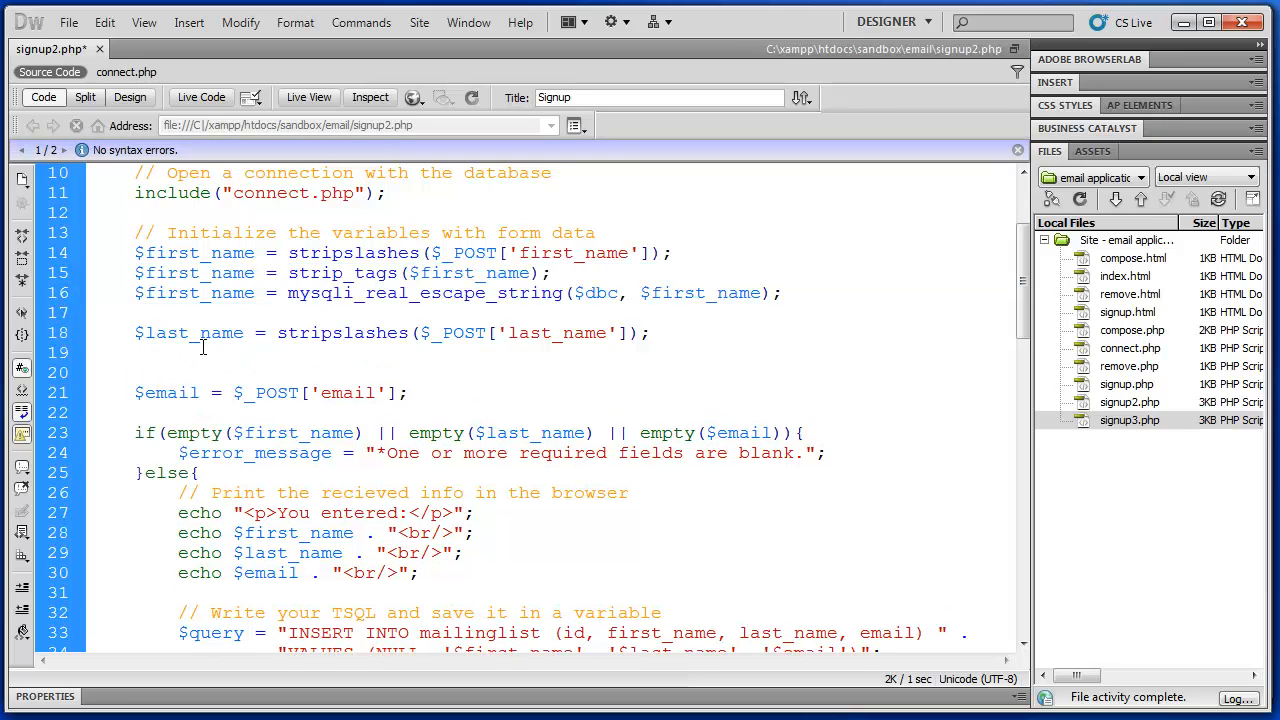
key("ctrl+v")
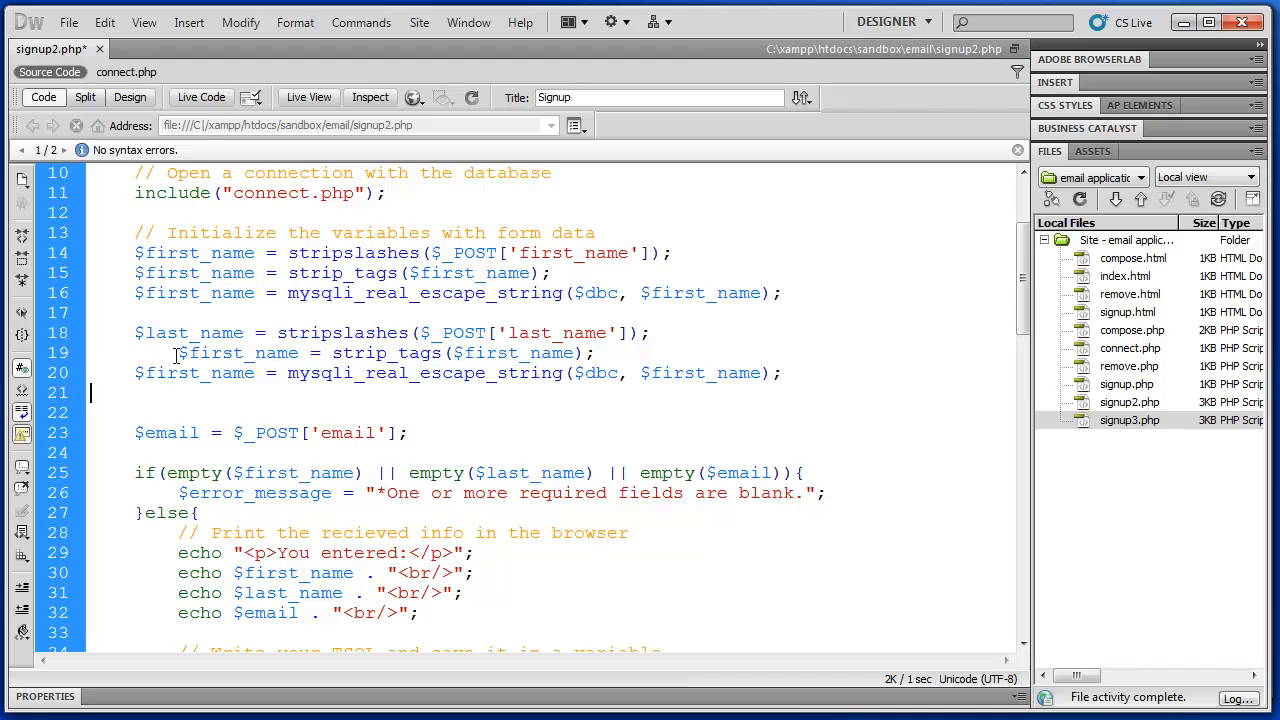
left_click(176, 352)
key("BackSpace")
Rename the pasted $first_name occurrences to $last_name in both lines
double_click(172, 353)
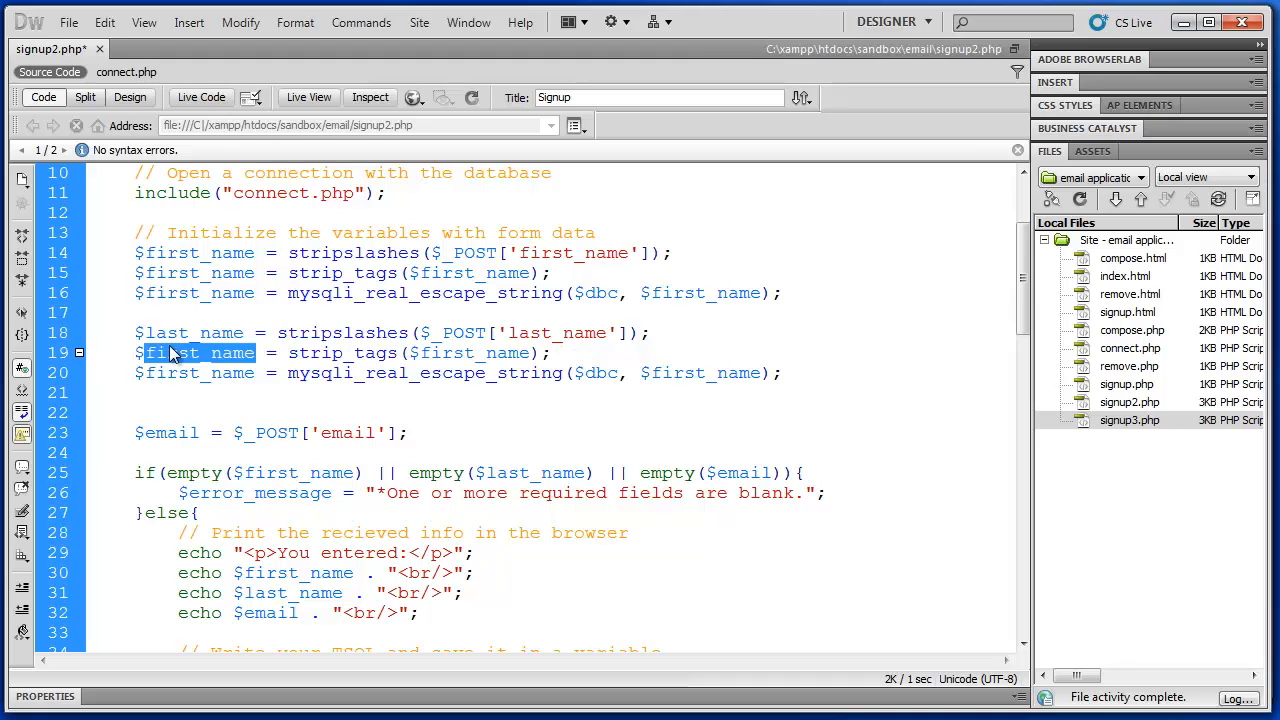
type("last")
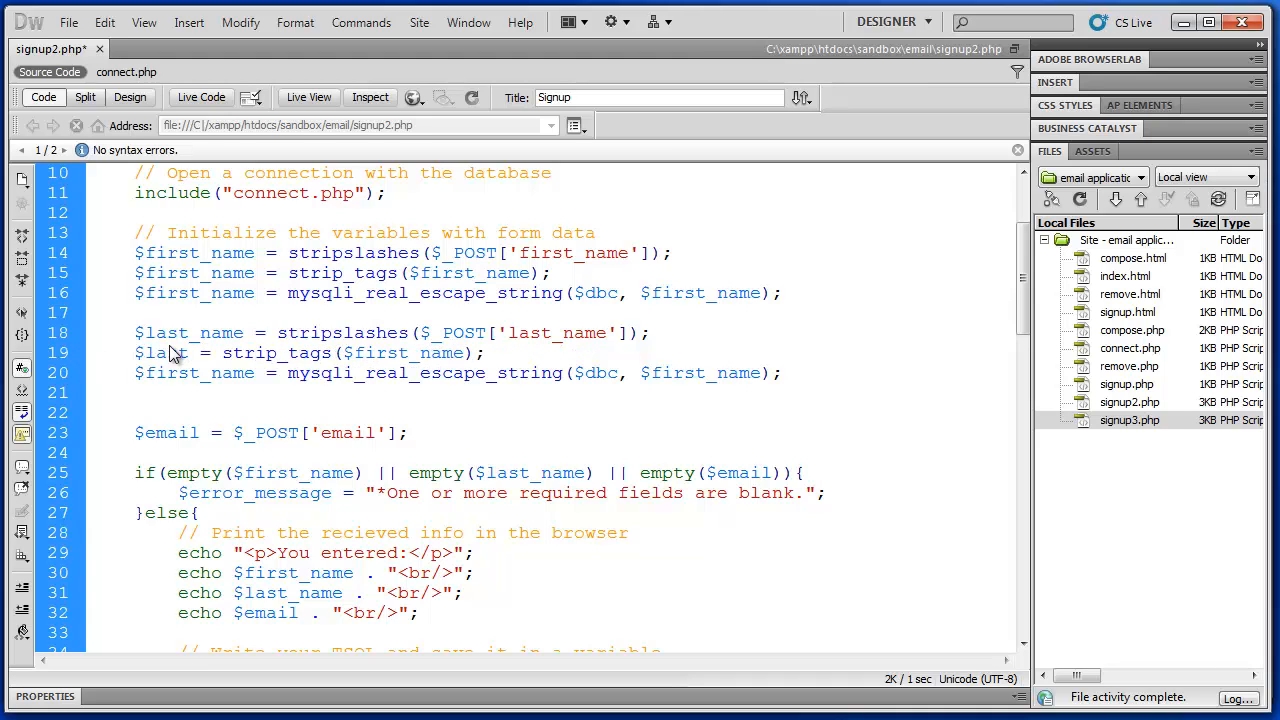
type("_name")
left_click_drag(197, 372, 145, 374)
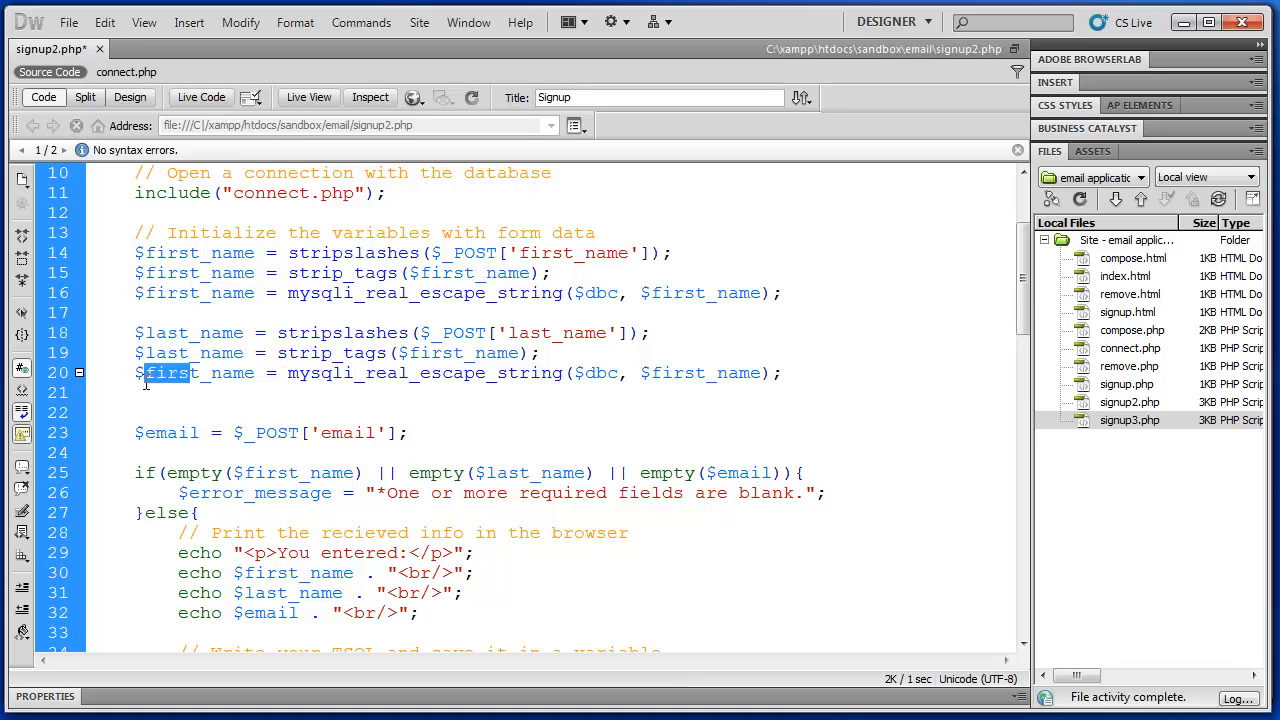
type("last")
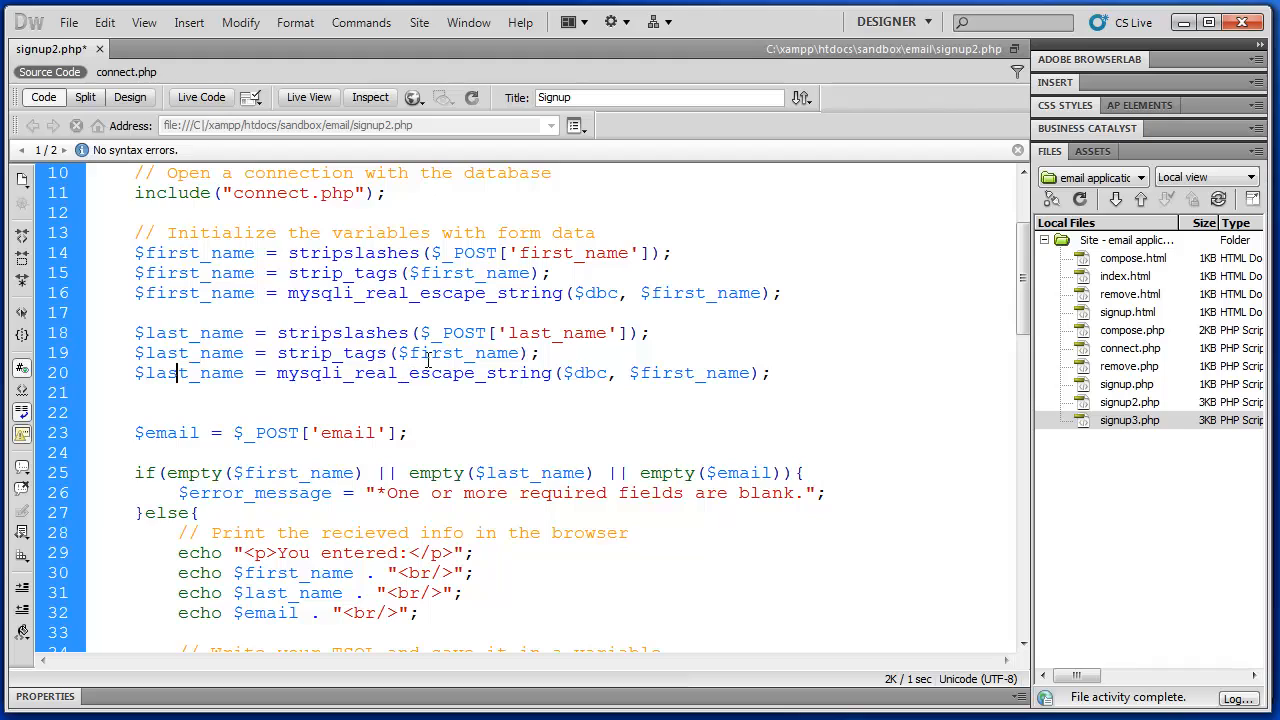
left_click_drag(409, 352, 463, 352)
type("last")
left_click_drag(641, 373, 688, 372)
type("last")
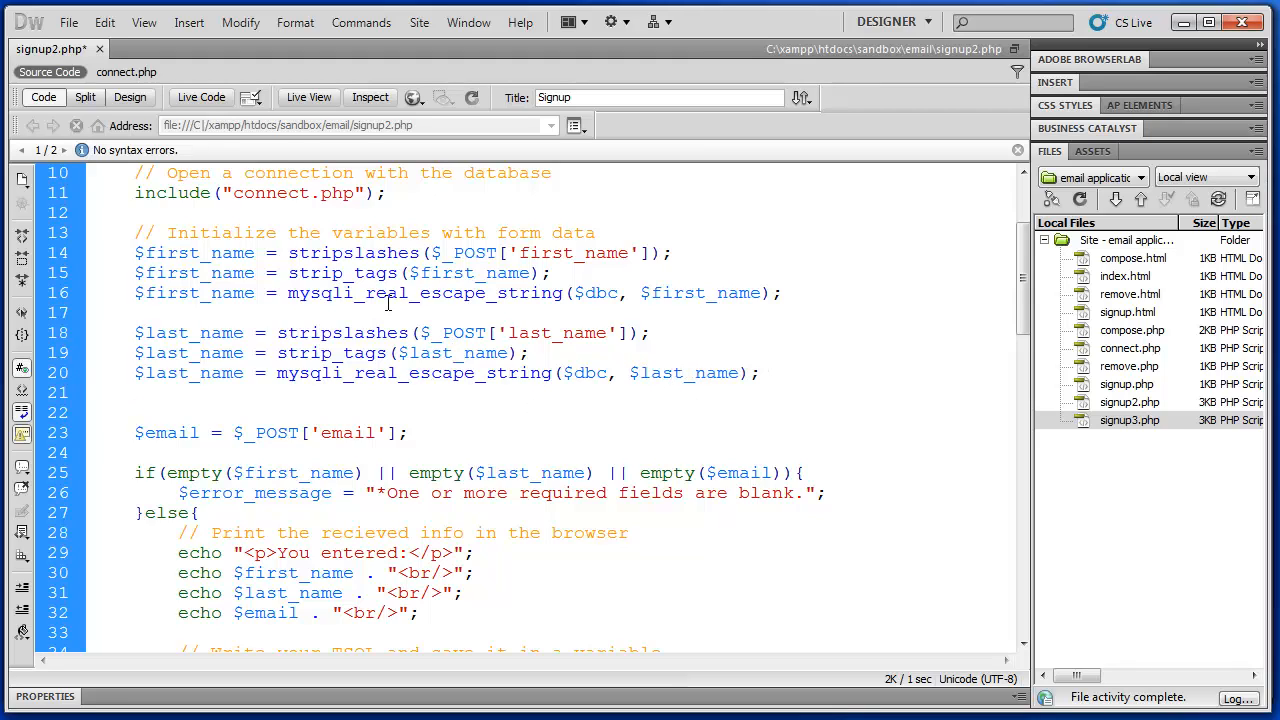
key("Down")
key("Down")
Wrap $_POST['email'] in stripslashes() and add a blank line below
left_click(234, 432)
double_click(357, 336)
key("ctrl+c")
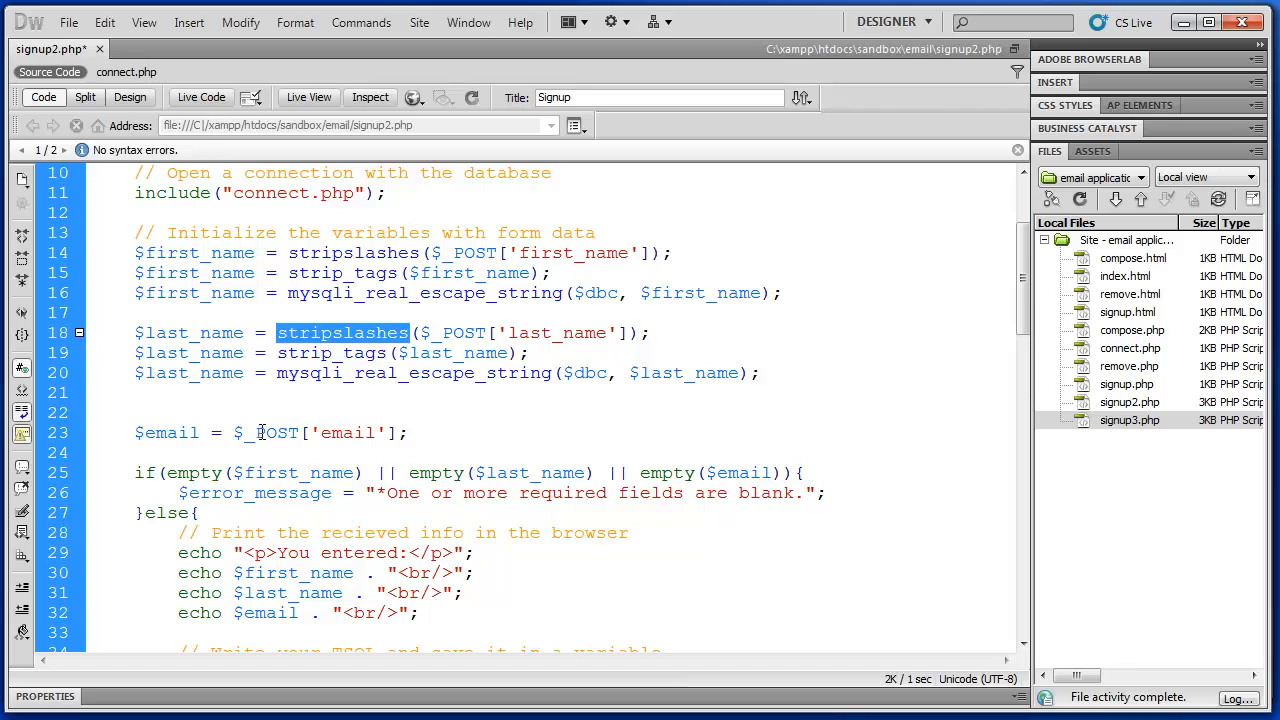
left_click(264, 430)
key("ctrl+v")
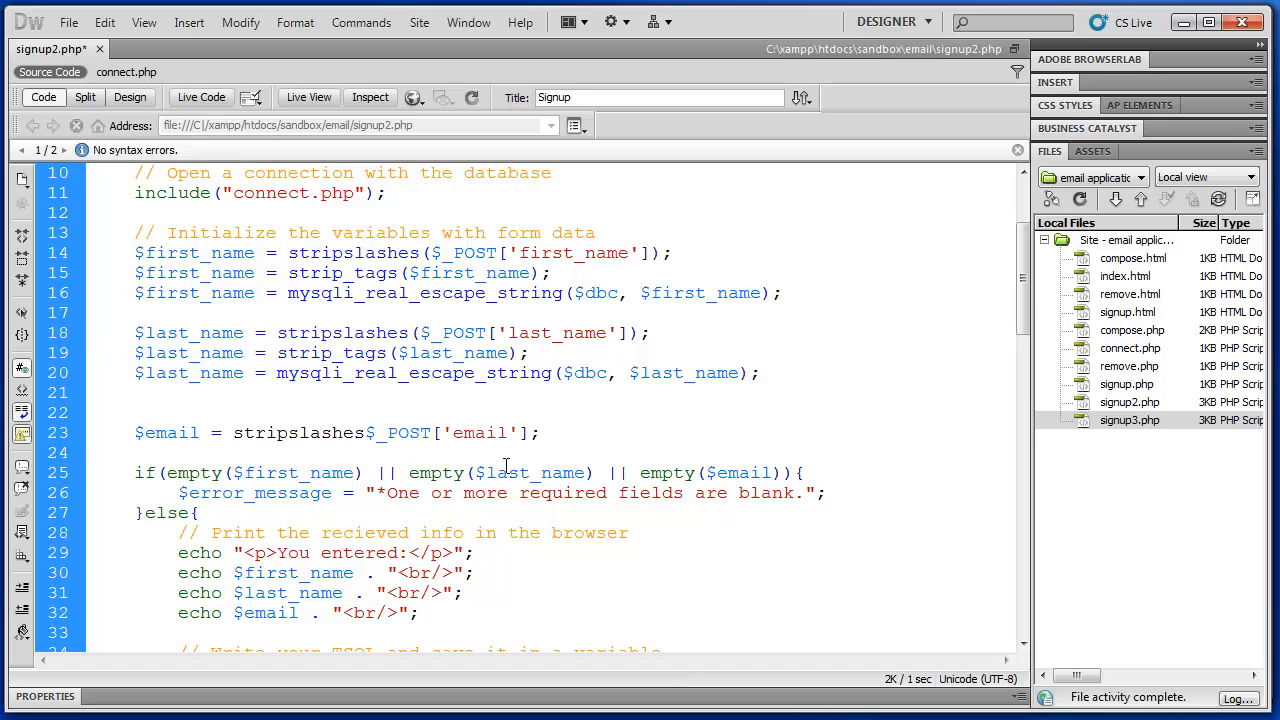
type("(")
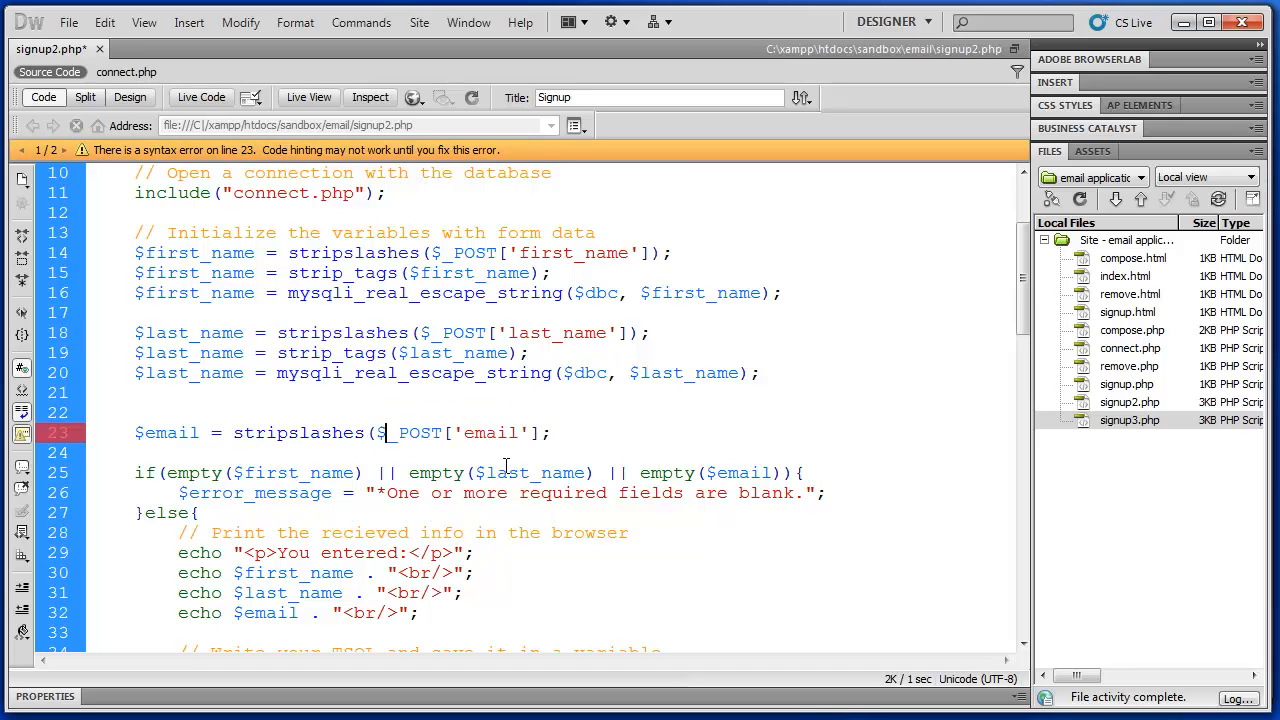
key("Right")
key("Right")
key("Right")
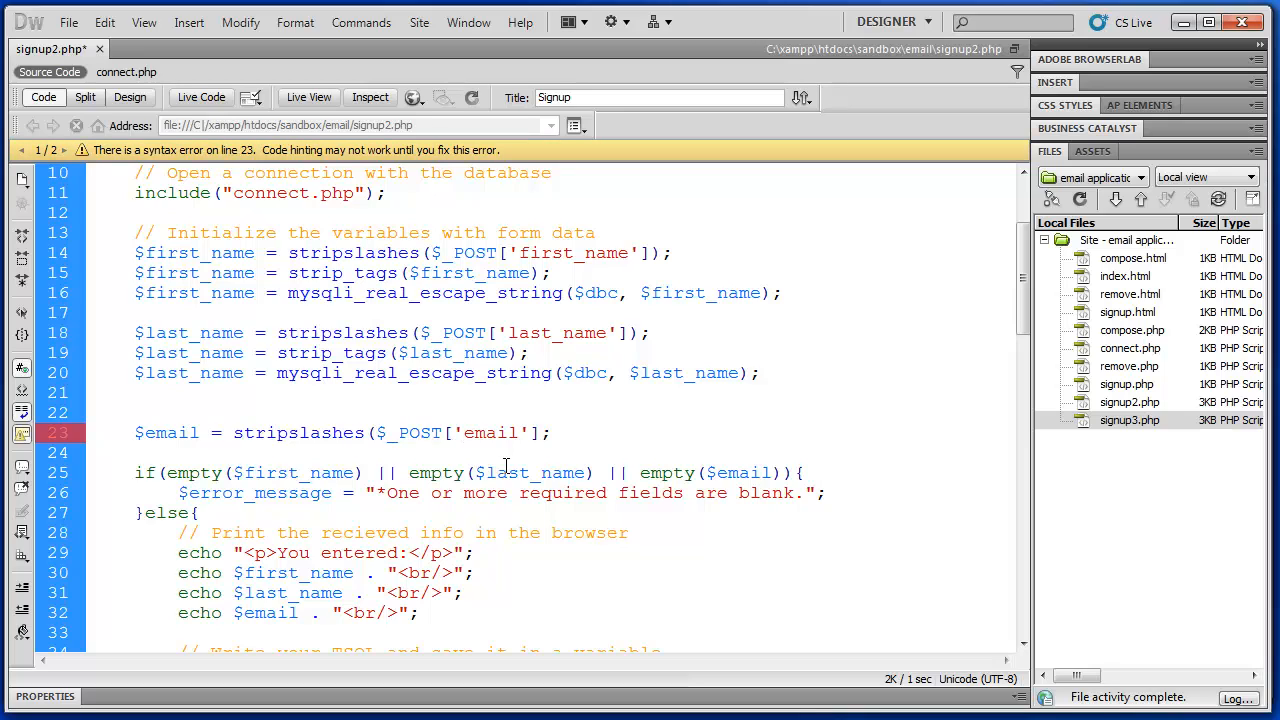
type(")")
key("End")
key("Return")
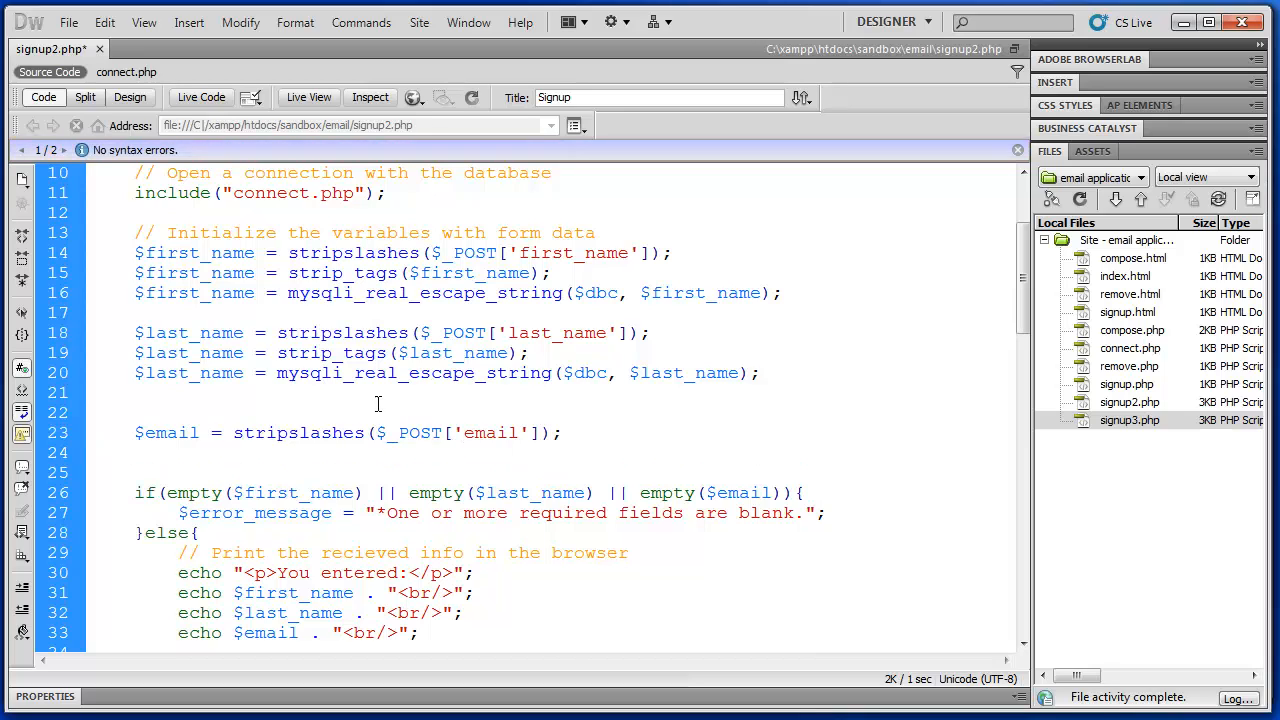
Paste the last_name strip_tags and escape lines under the email line and rename the first variable to $email
left_click_drag(58, 353, 58, 374)
key("ctrl+c")
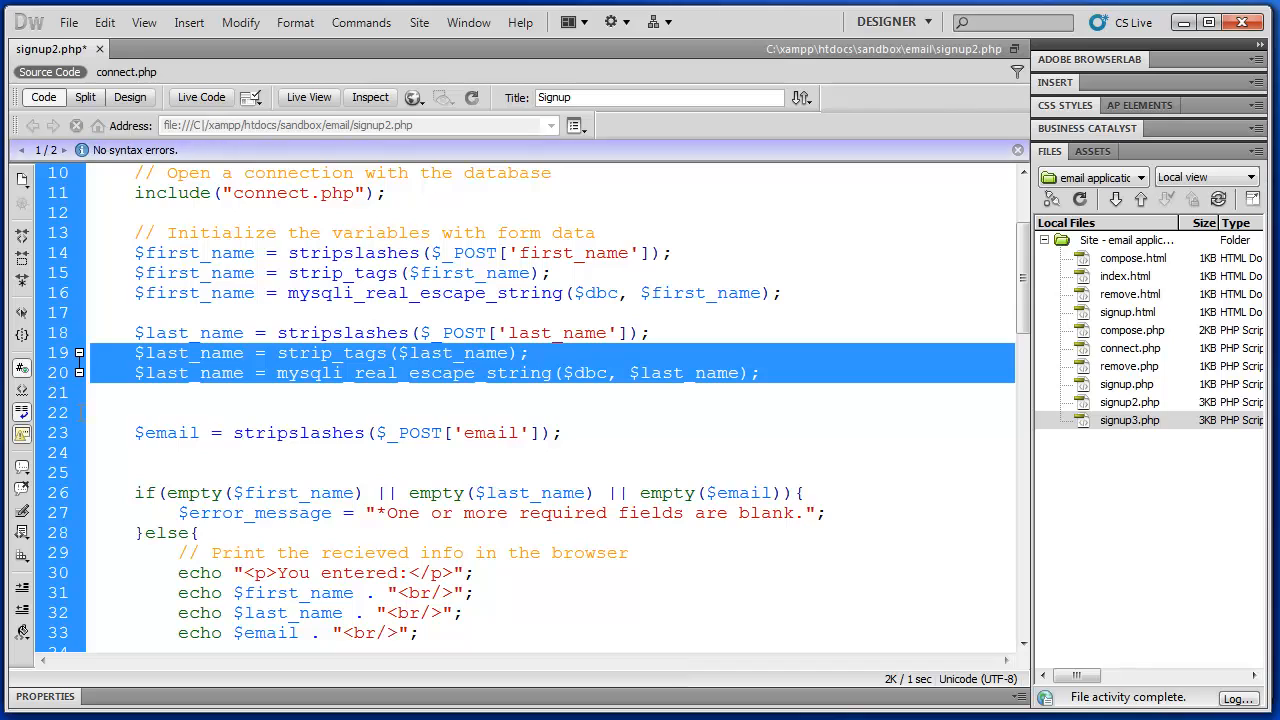
left_click(153, 453)
left_click(79, 453)
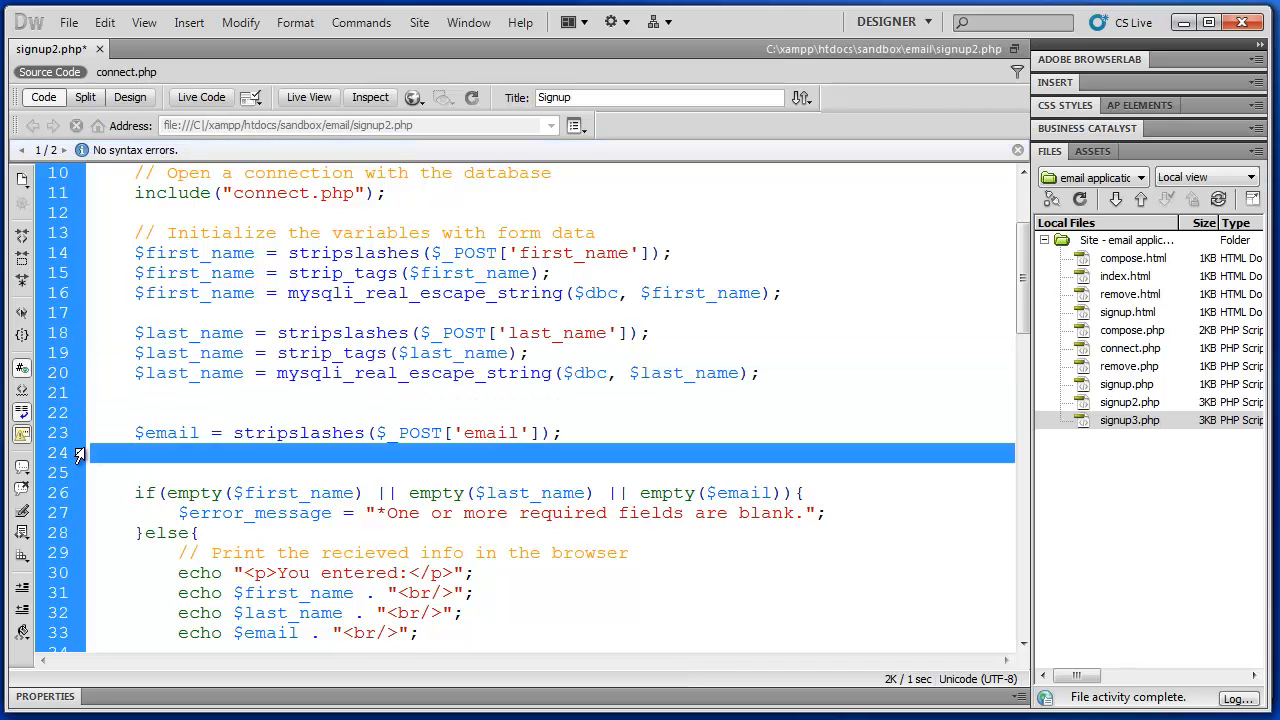
key("ctrl+v")
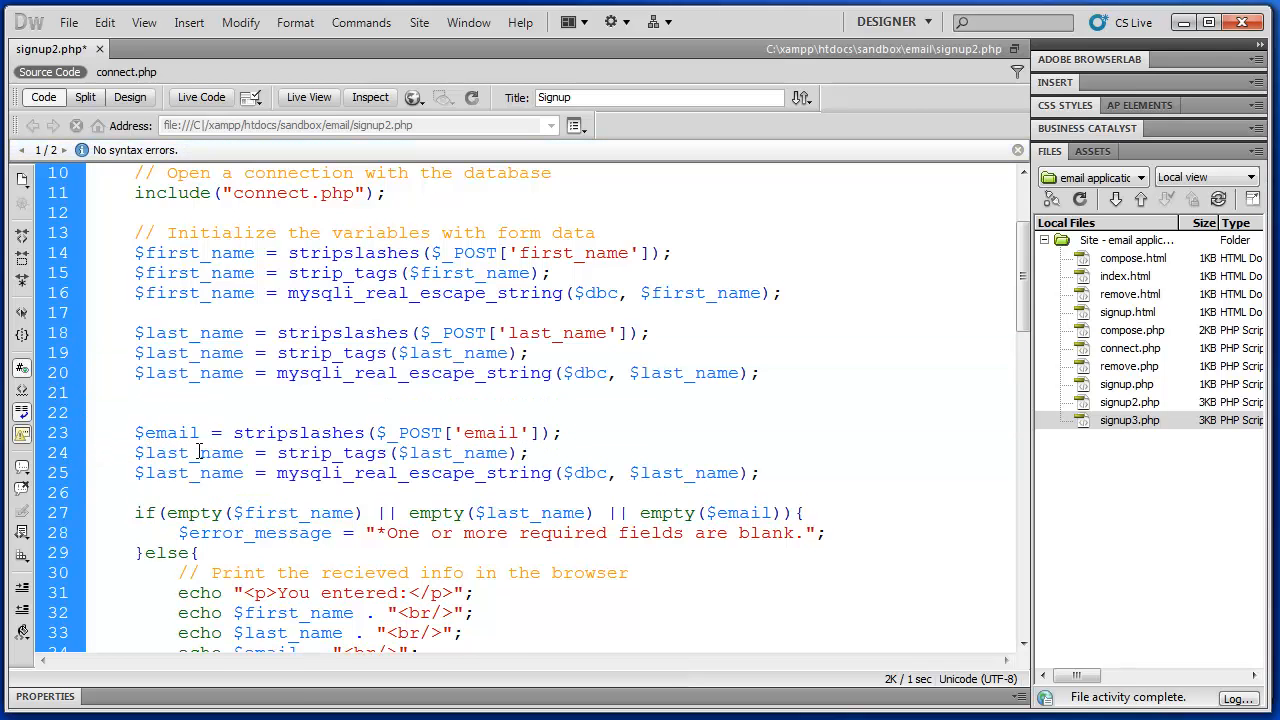
left_click_drag(146, 453, 238, 452)
type("email")
key("BackSpace")
type("l")
key("Delete")
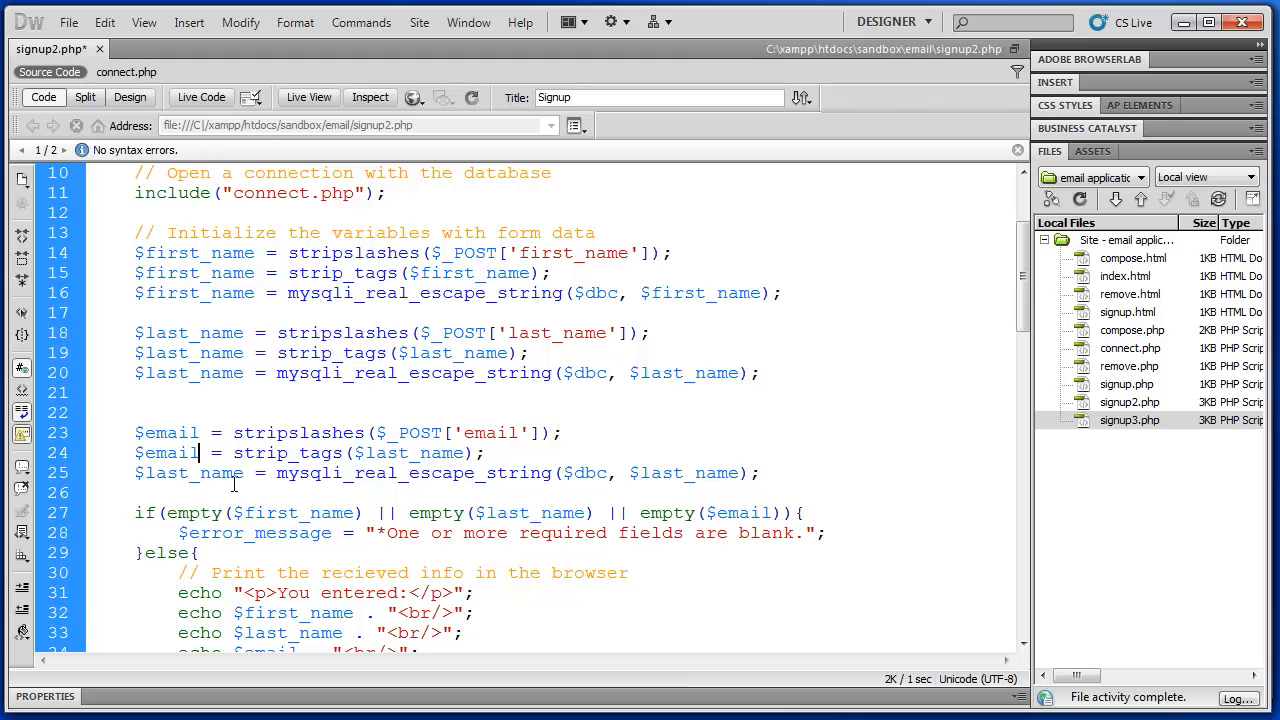
Rename the remaining $last_name occurrences to $email in strip_tags and mysqli_real_escape_string
double_click(224, 474)
type("emai")
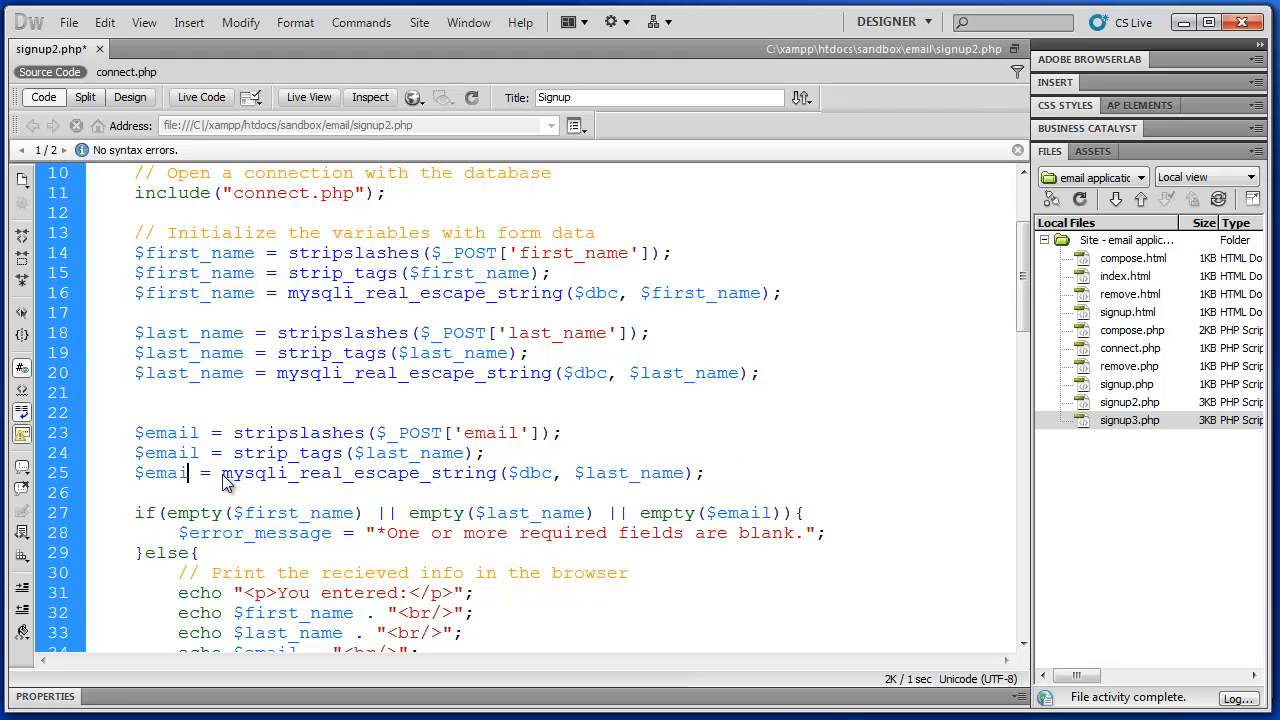
type("l")
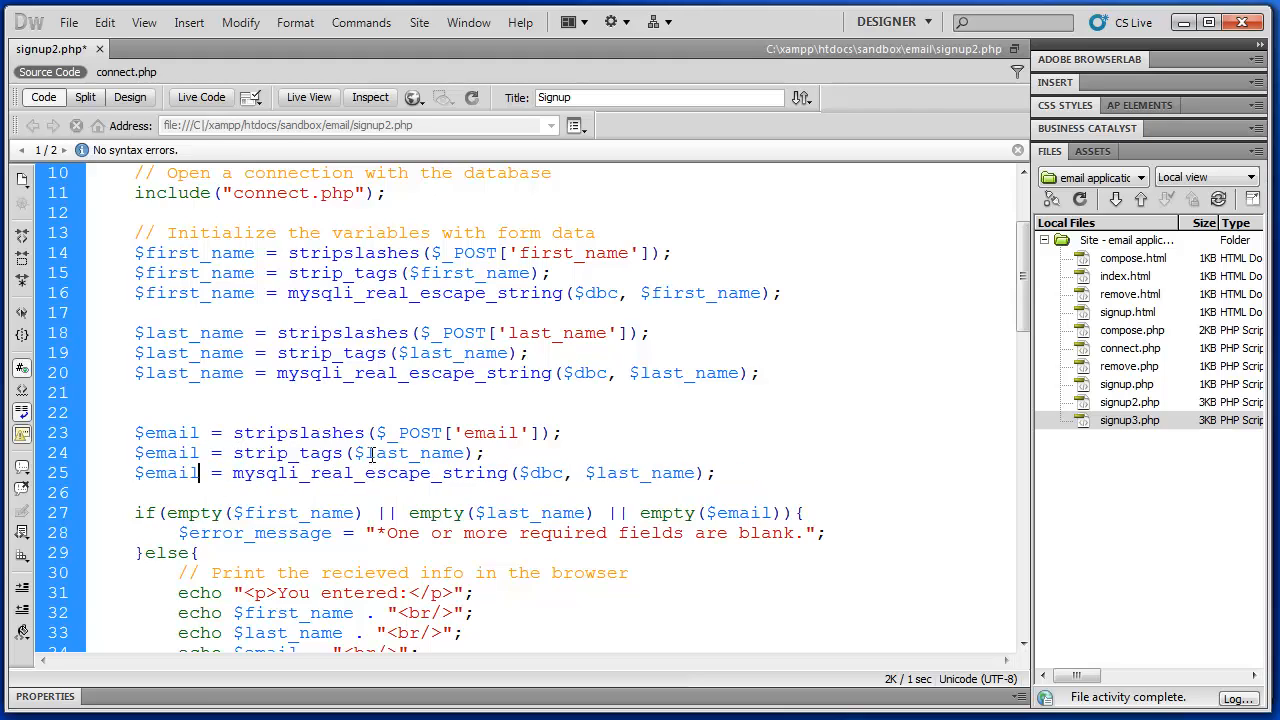
double_click(376, 456)
type("email")
double_click(666, 472)
type("em,")
type("ai")
key("BackSpace")
key("BackSpace")
key("BackSpace")
type("ail")
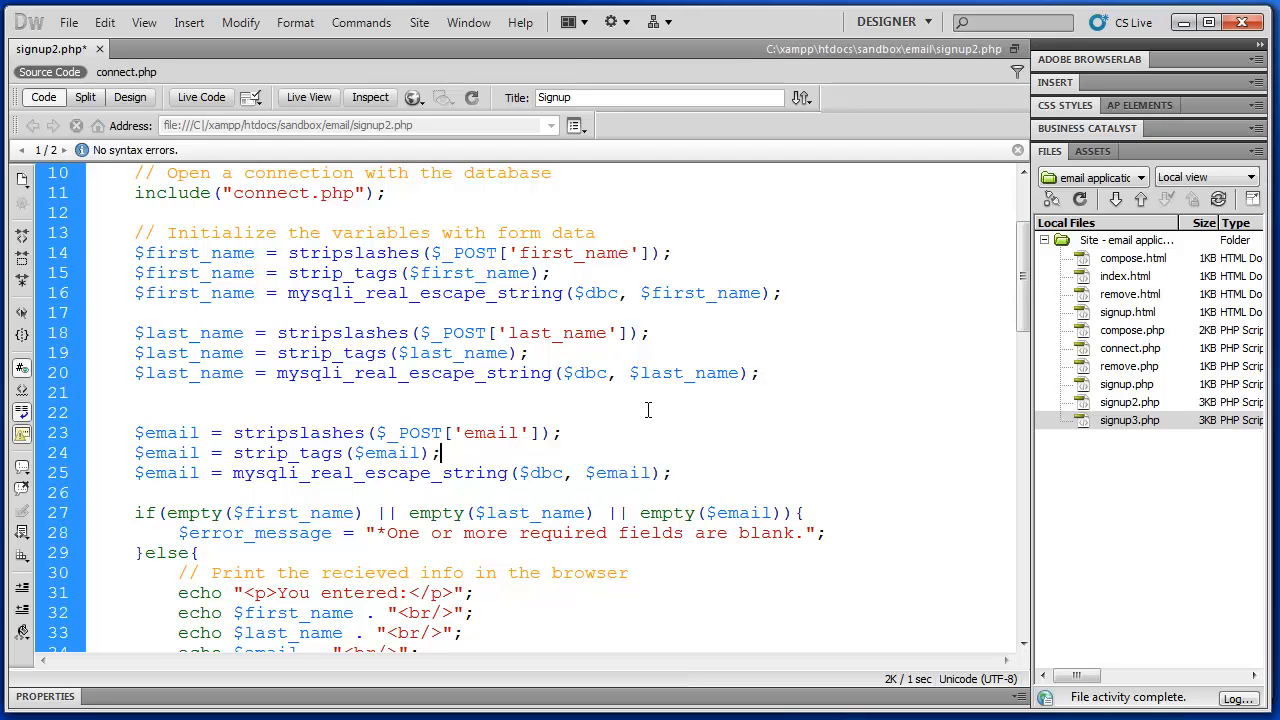
scroll(562, 423, "down", 7)
scroll(562, 423, "down", 2)
scroll(560, 420, "up", 1)
scroll(550, 415, "up", 7)
scroll(537, 412, "up", 4)
scroll(537, 412, "down", 2)
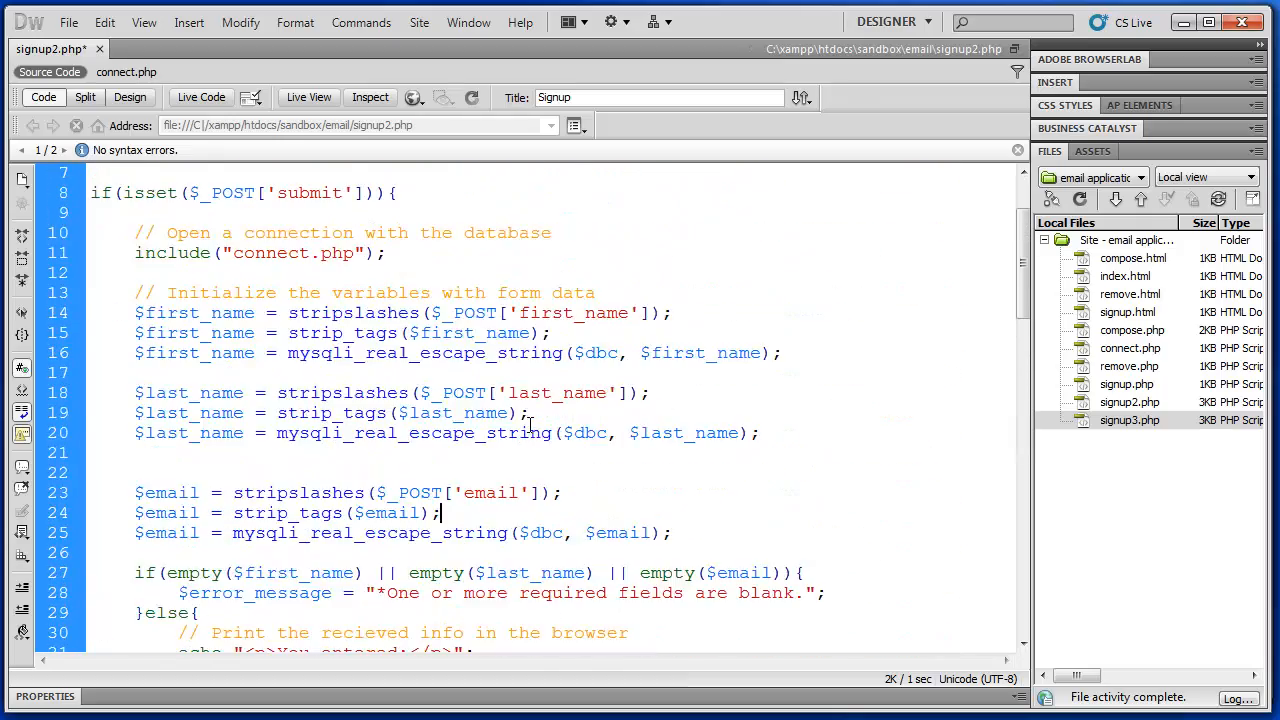
scroll(530, 425, "down", 1)
scroll(330, 300, "up", 2)
scroll(330, 308, "up", 1)
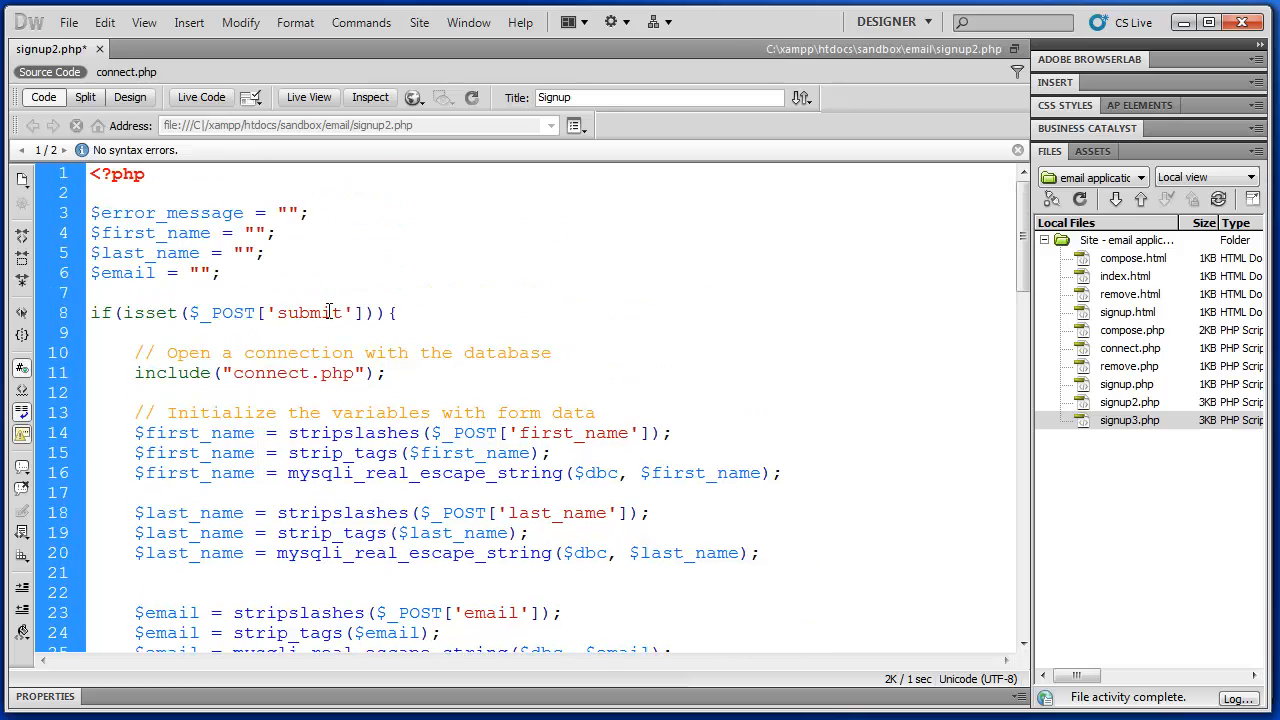
Save signup2.php and preview it in Internet Explorer (iexplore)
left_click(69, 22)
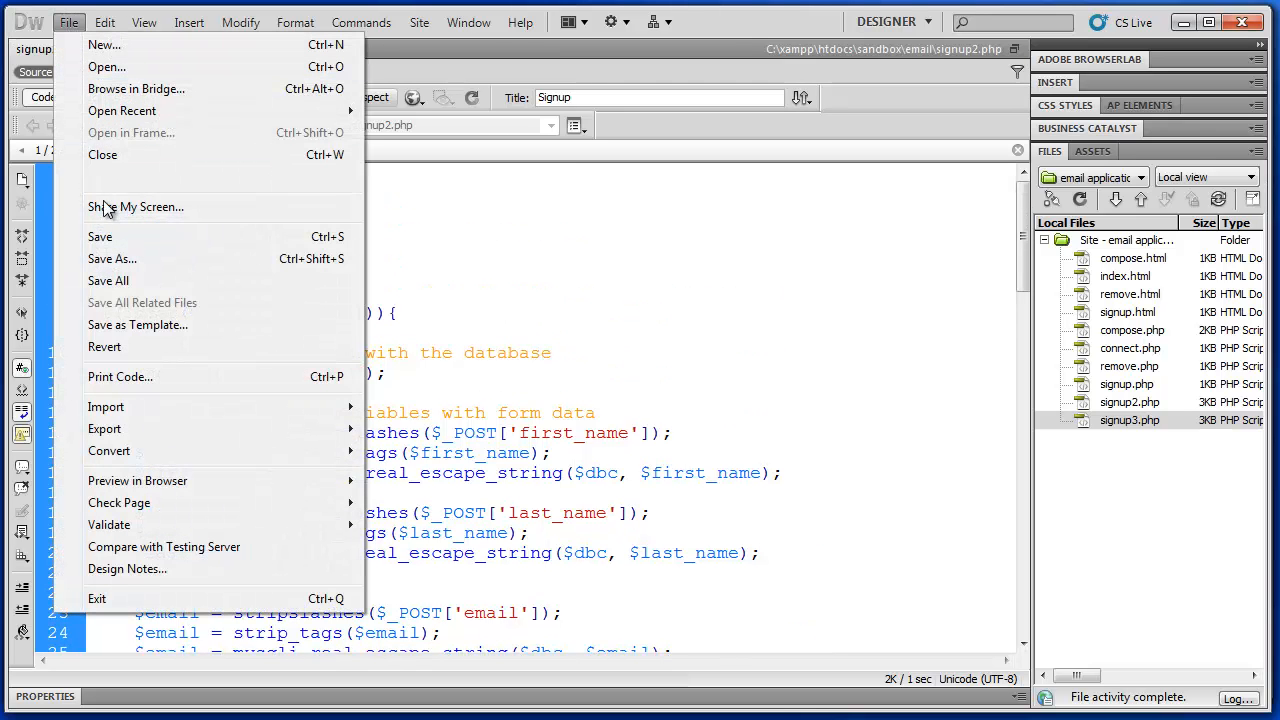
left_click(100, 238)
left_click(413, 97)
left_click(486, 123)
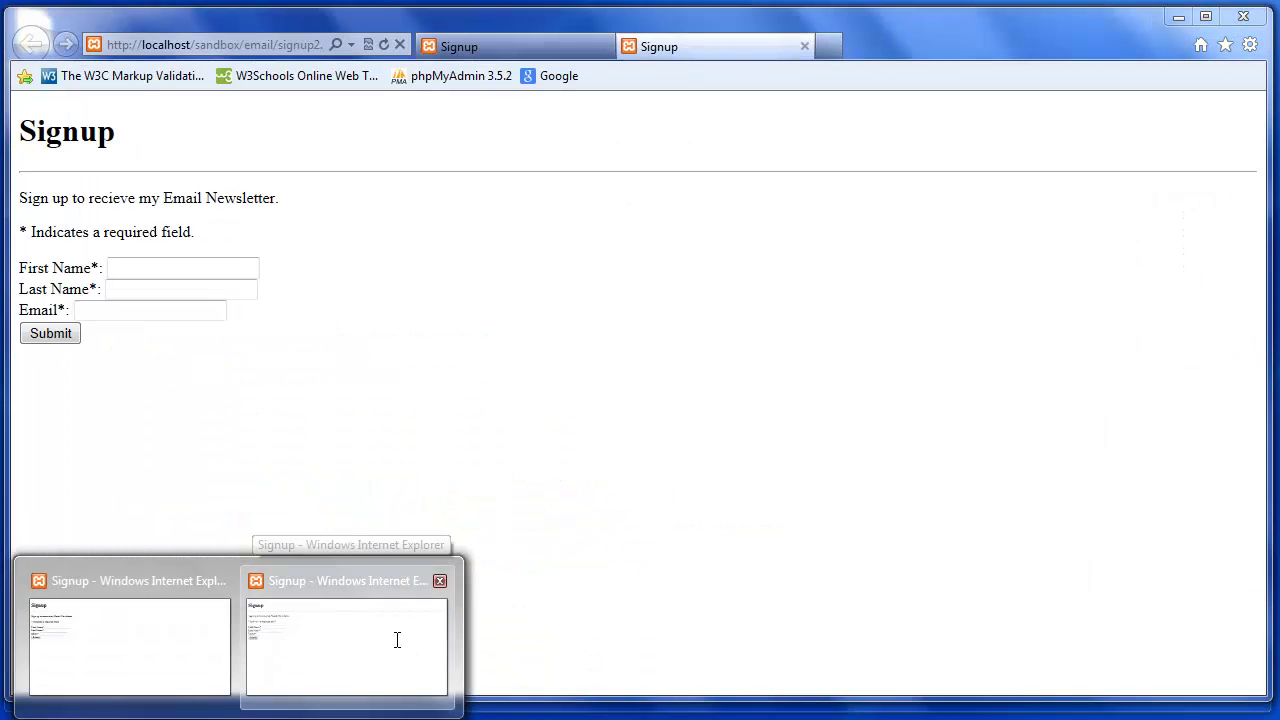
Close the duplicate Signup tab and reload the page from the address bar
left_click(397, 637)
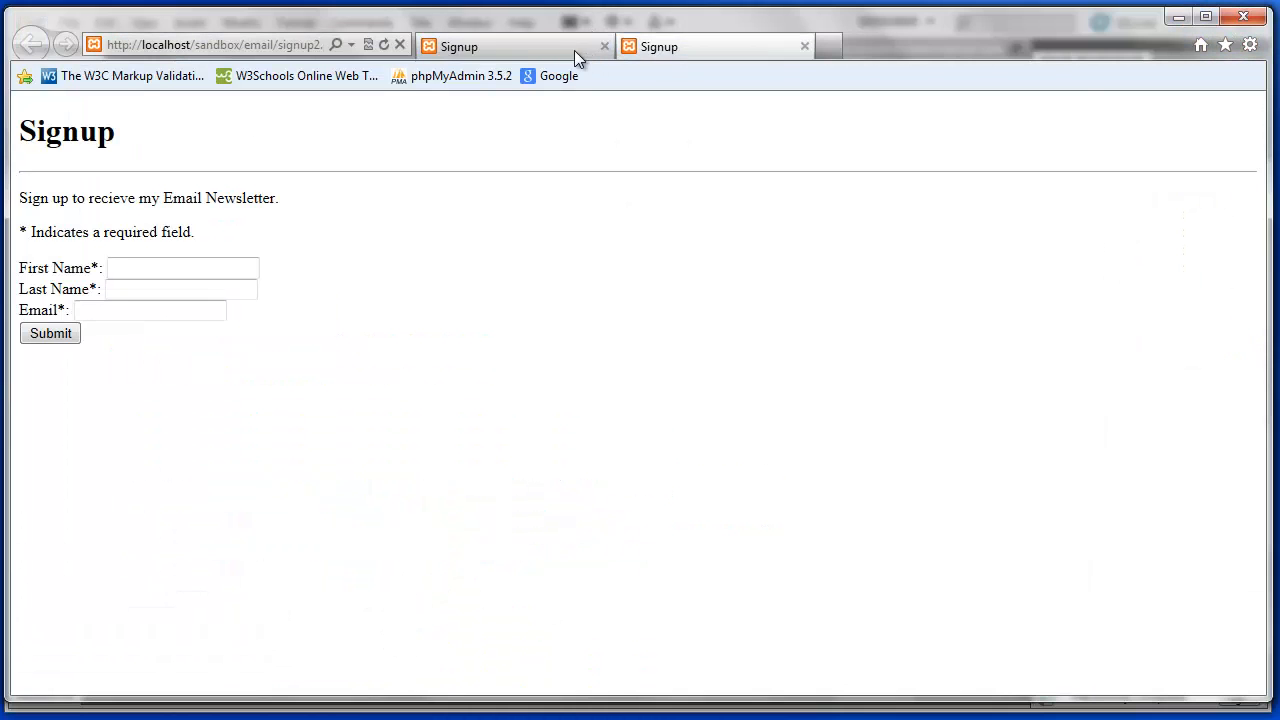
left_click(602, 46)
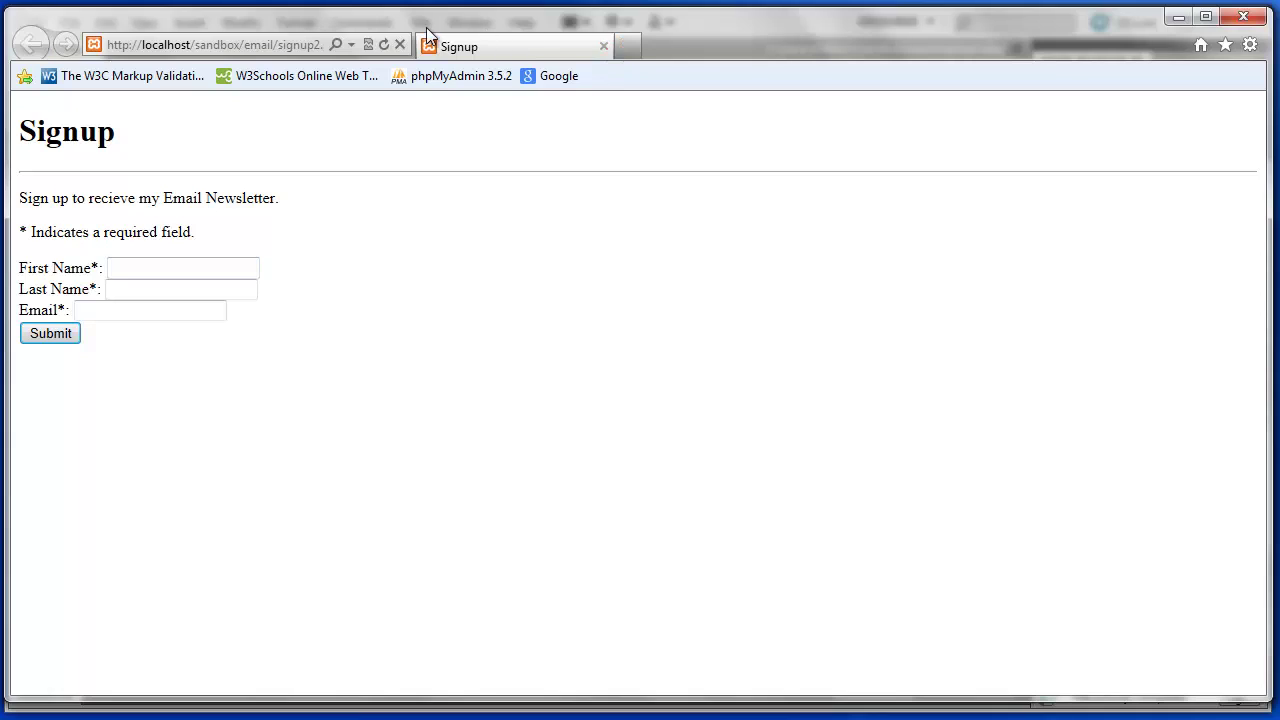
left_click(275, 46)
key("Return")
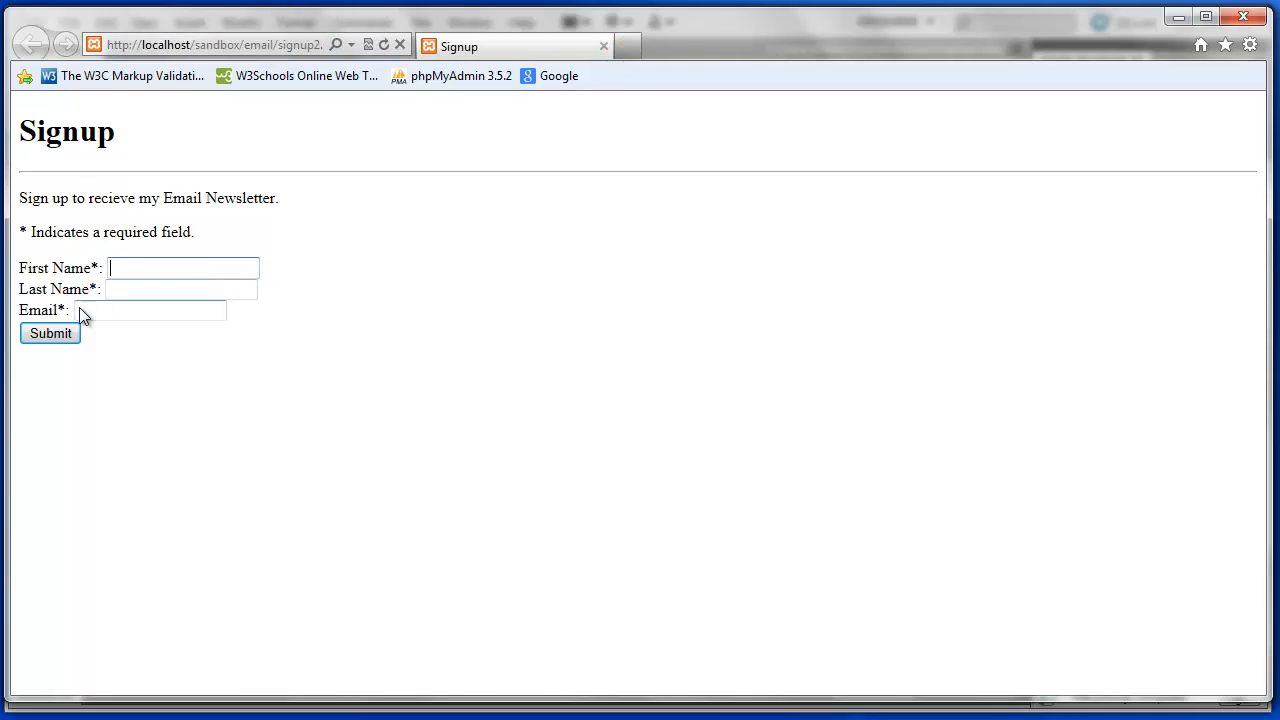
Submit the empty form to see the required-fields warning, then reload a fresh form
left_click(44, 335)
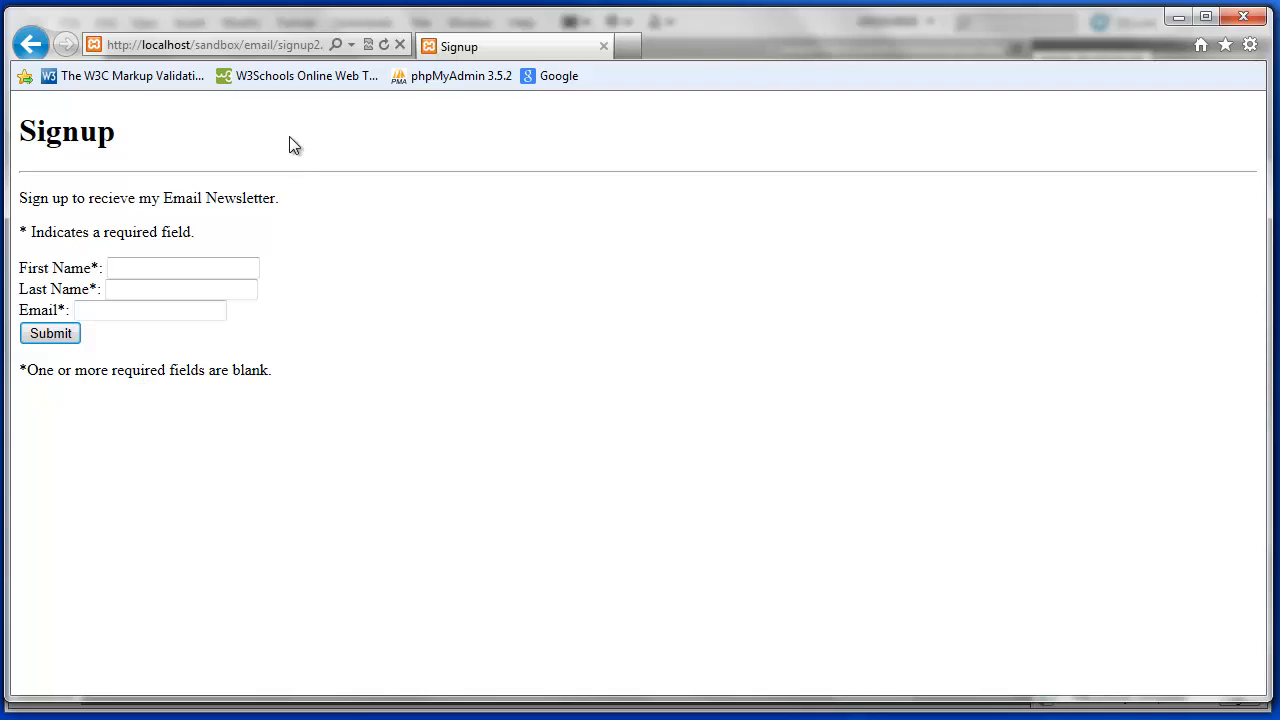
left_click(268, 48)
key("Return")
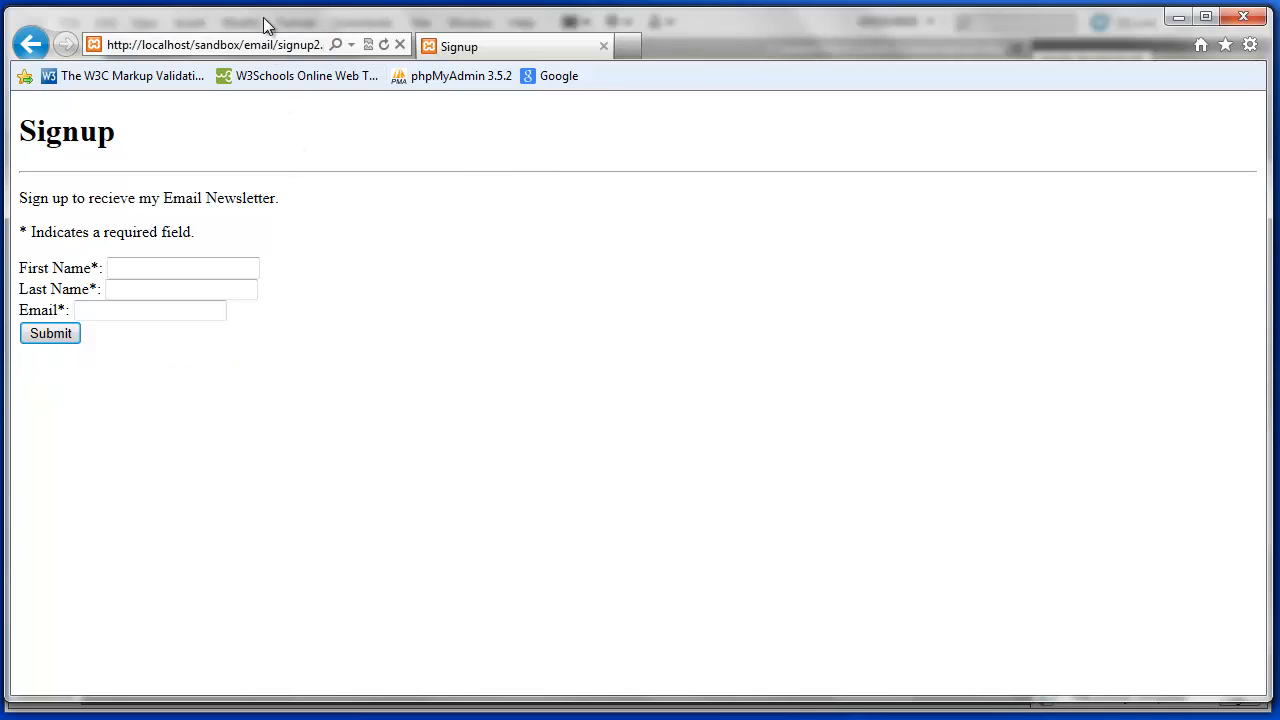
Enter apostrophe-wrapped First Name, Last Name and Email and submit, getting backslash-escaped echoes and the success message
left_click(167, 269)
type("'a")
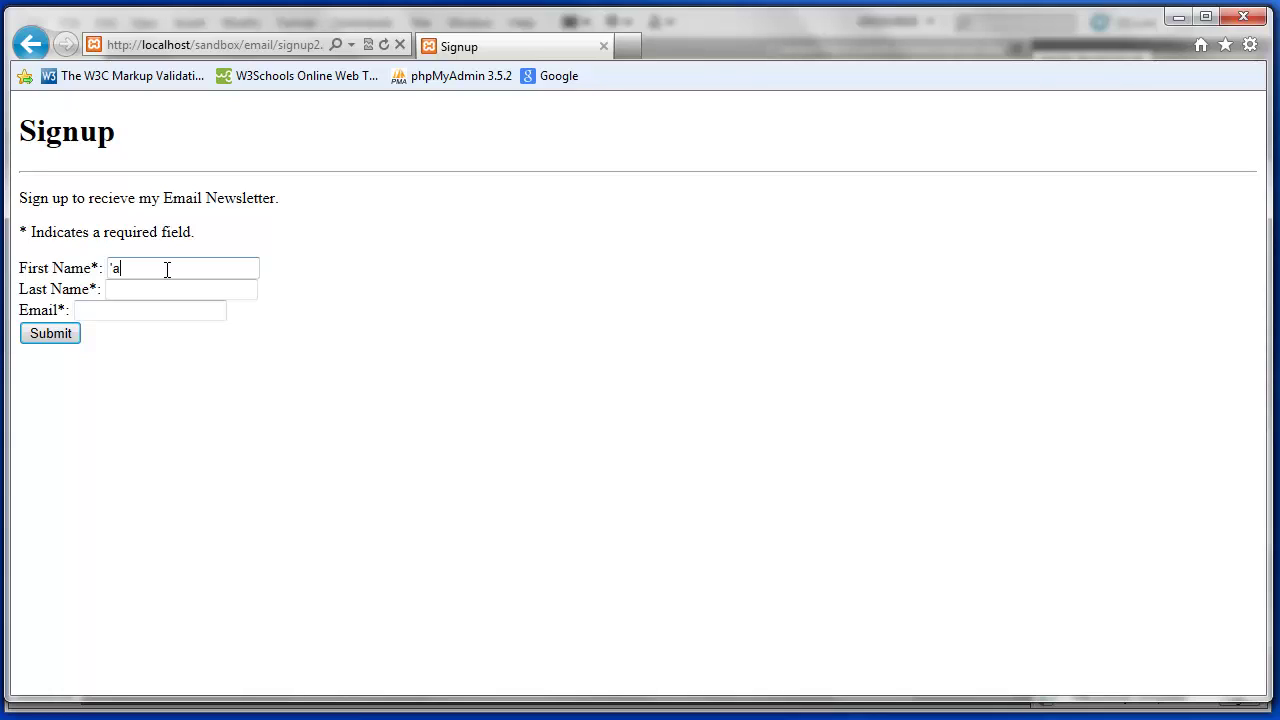
type("sdkga'")
left_click(144, 282)
type("fg'")
left_click(127, 307)
type("fsdg'")
left_click(49, 330)
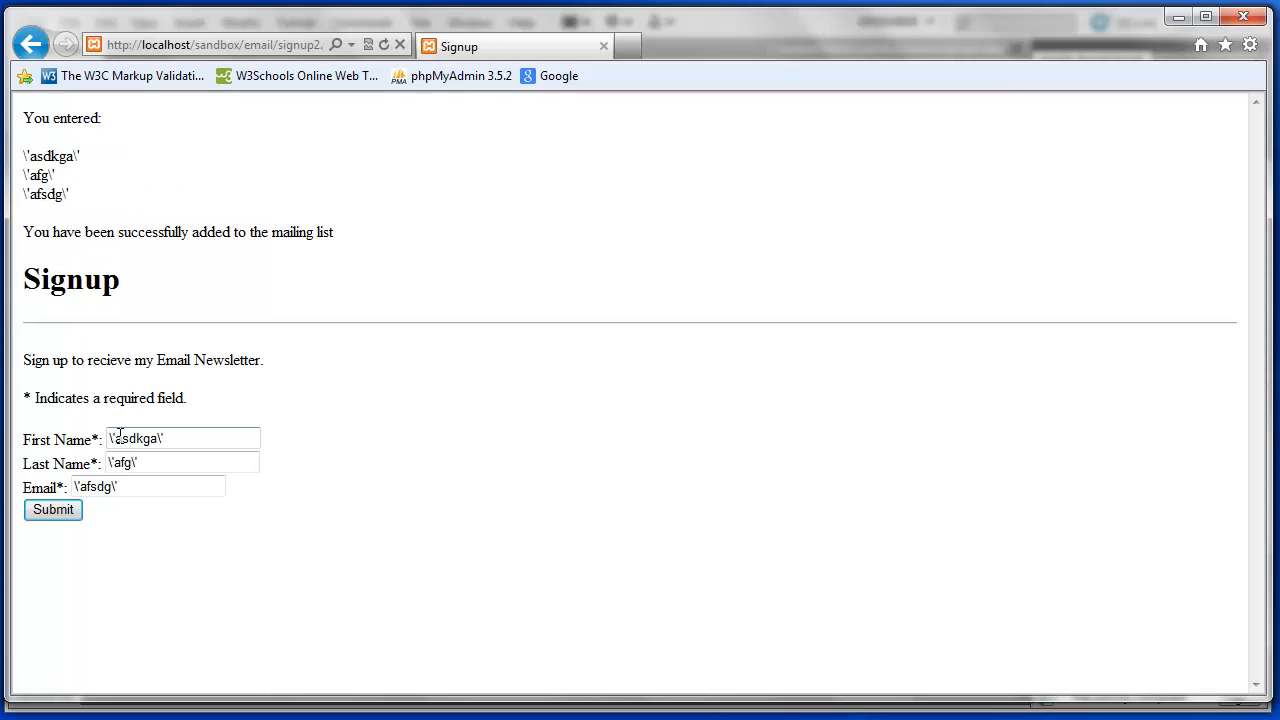